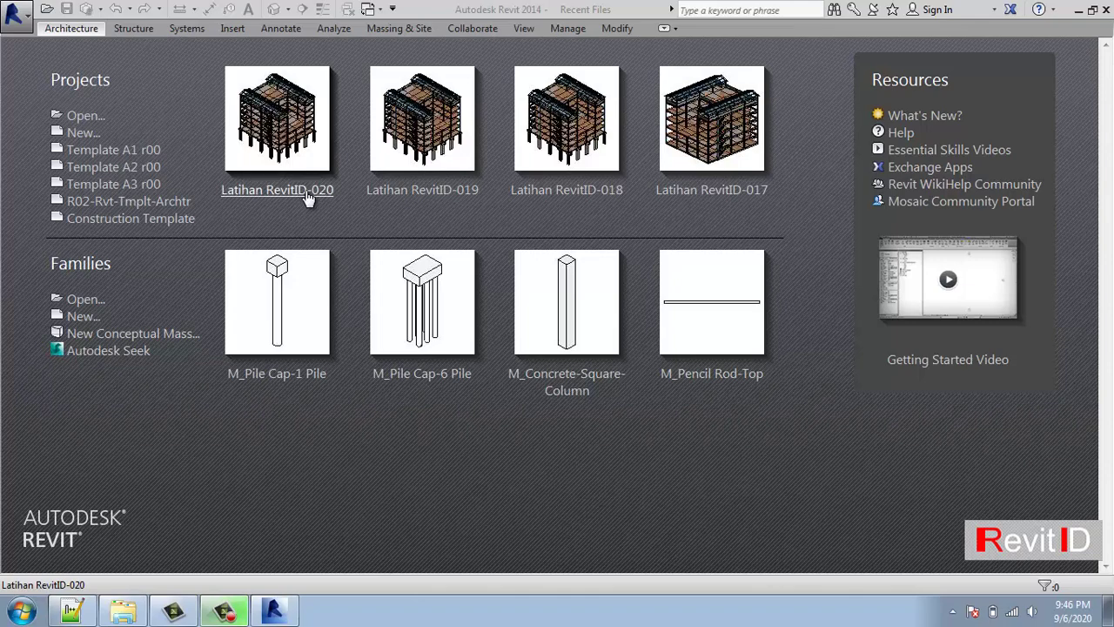
Open the recent project Latihan RevitID-020 and show its LANTAI 1 structural plan
click(307, 199)
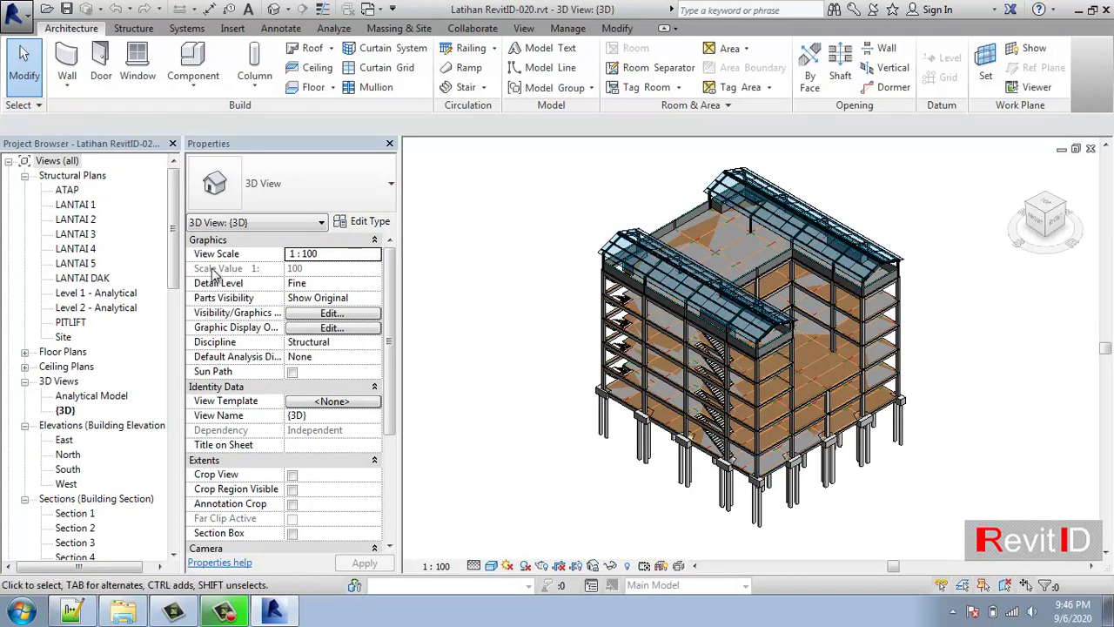
double_click(85, 207)
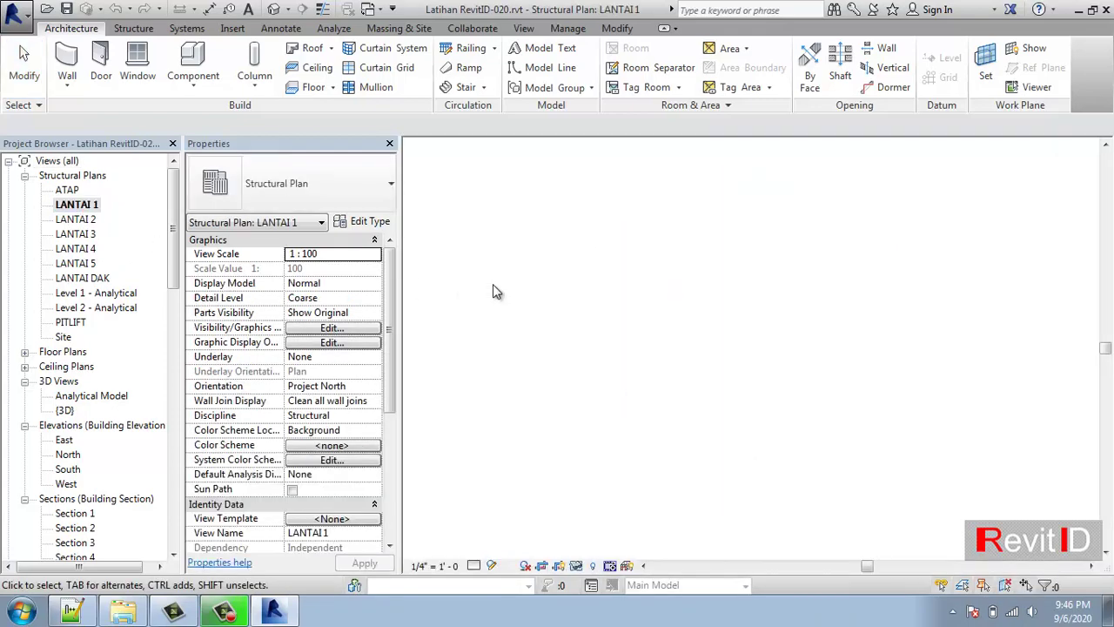
scroll(757, 339, up, 3)
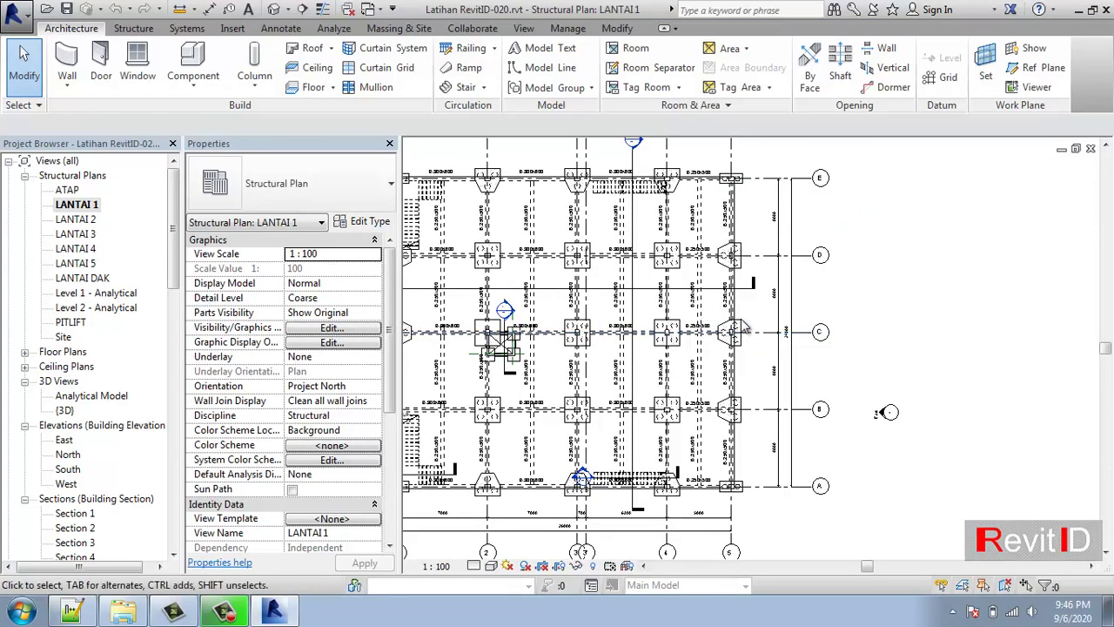
middle_drag(675, 333, 743, 346)
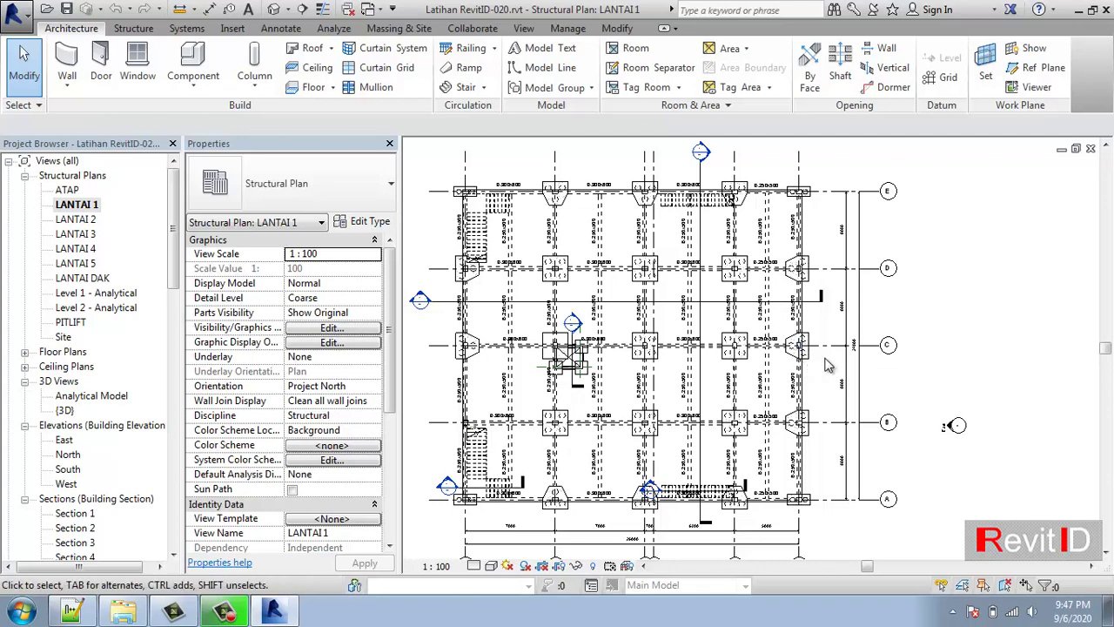
Extend the bubble ends of grids A to E farther out from the building, using the end of grid C
scroll(801, 376, up, 1)
middle_drag(801, 376, 670, 378)
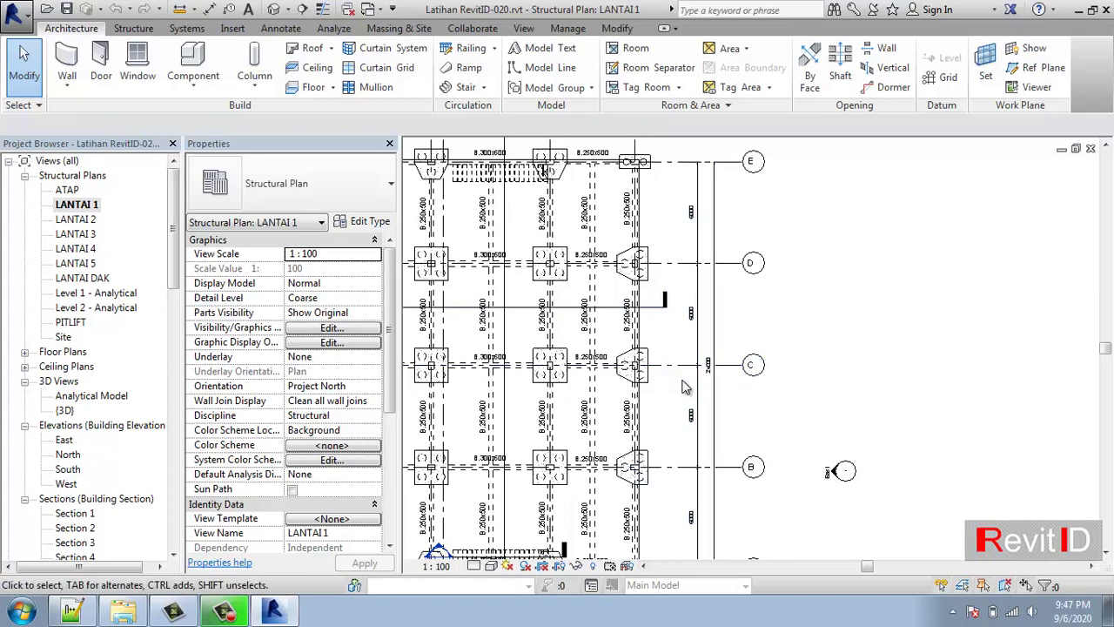
click(751, 368)
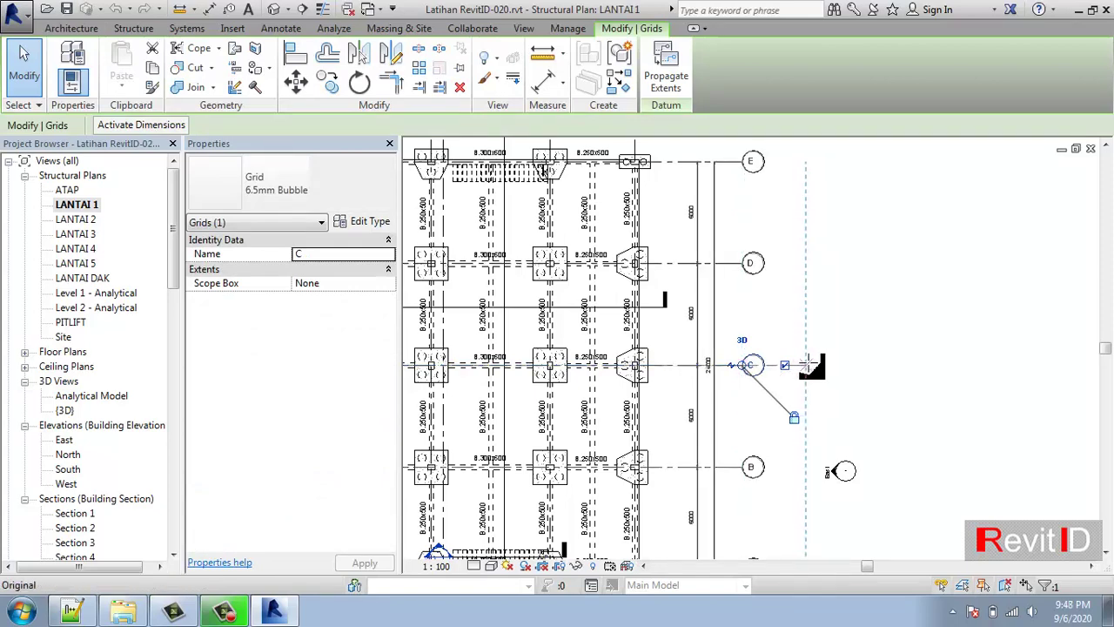
drag(808, 364, 809, 363)
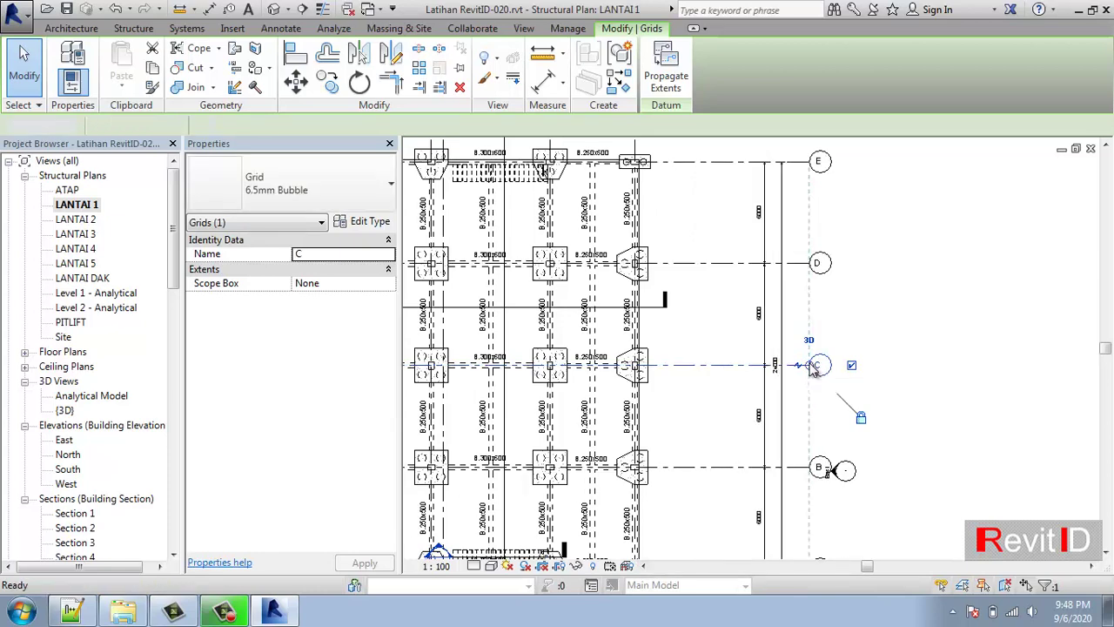
key(Escape)
scroll(786, 411, down, 2)
scroll(785, 410, up, 2)
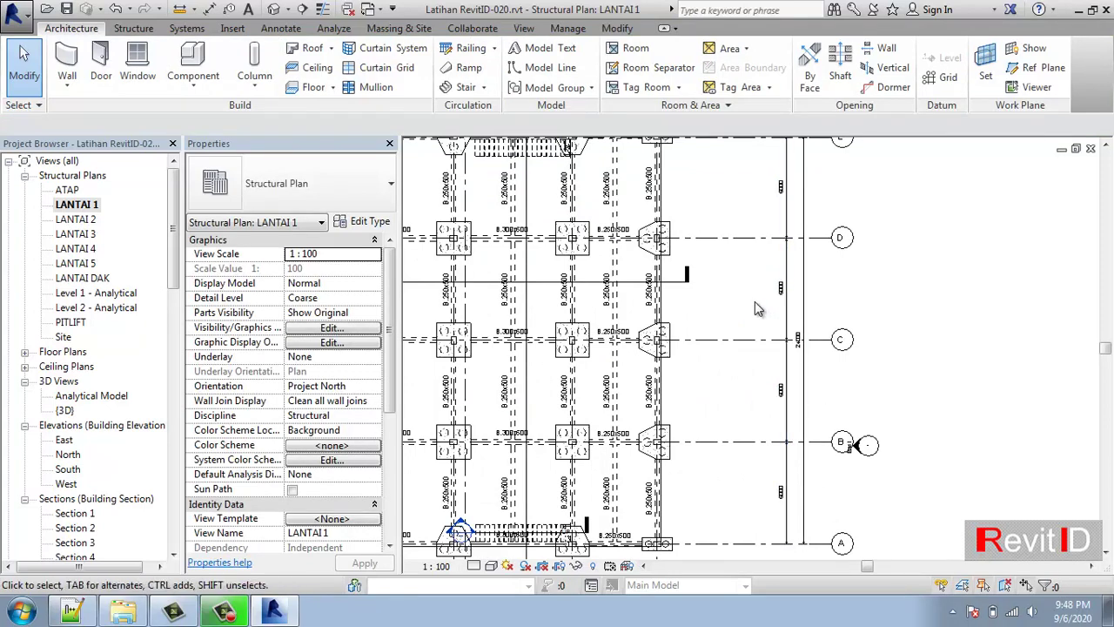
scroll(770, 313, up, 2)
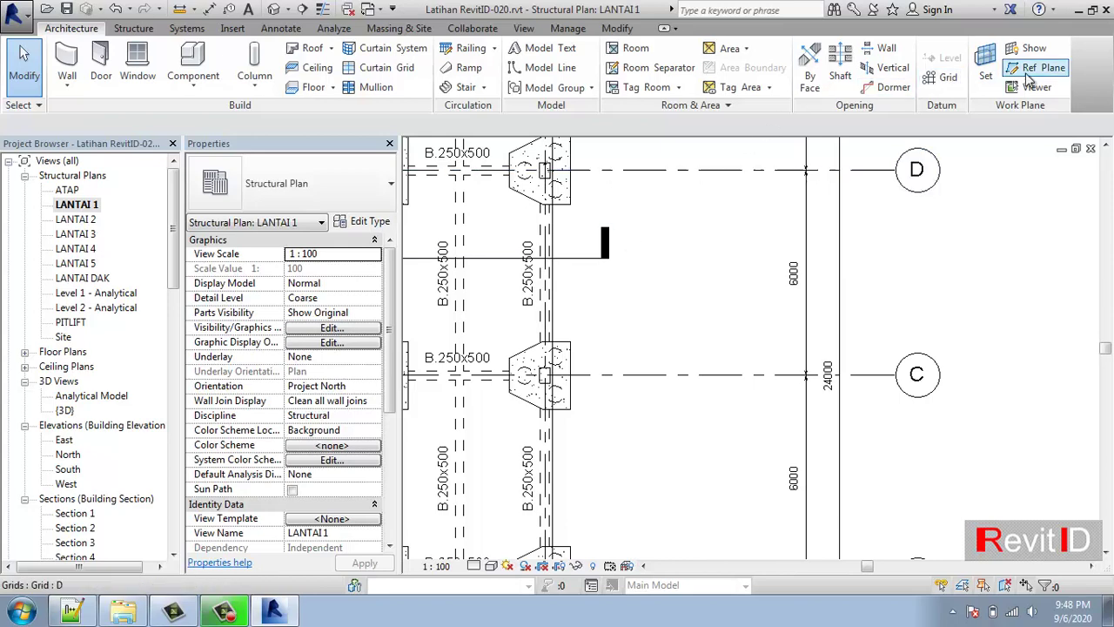
key(r)
key(p)
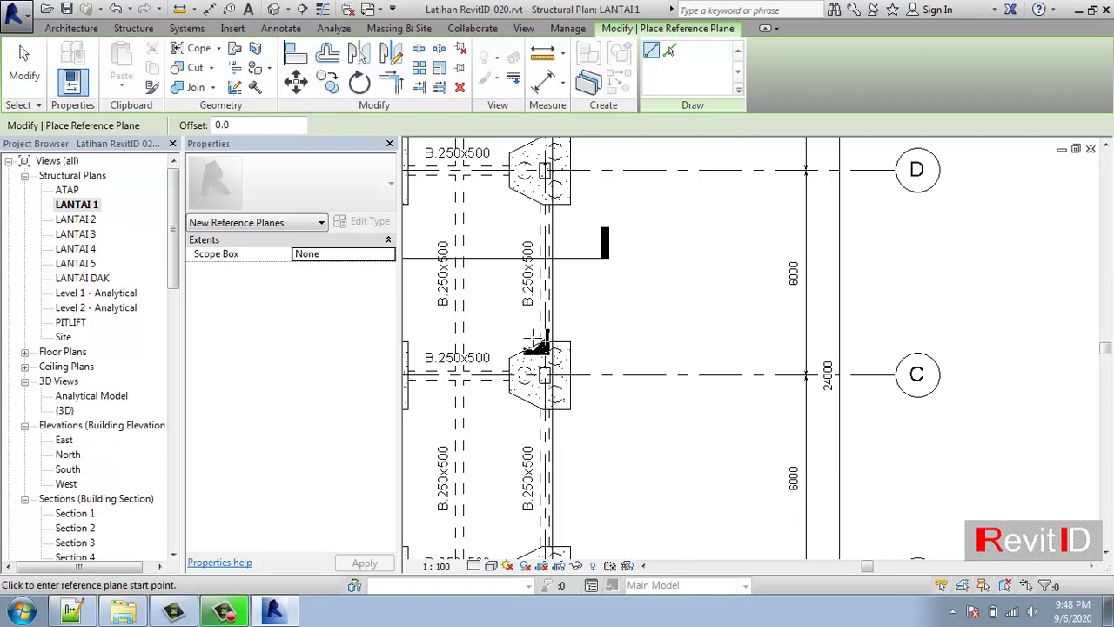
click(222, 125)
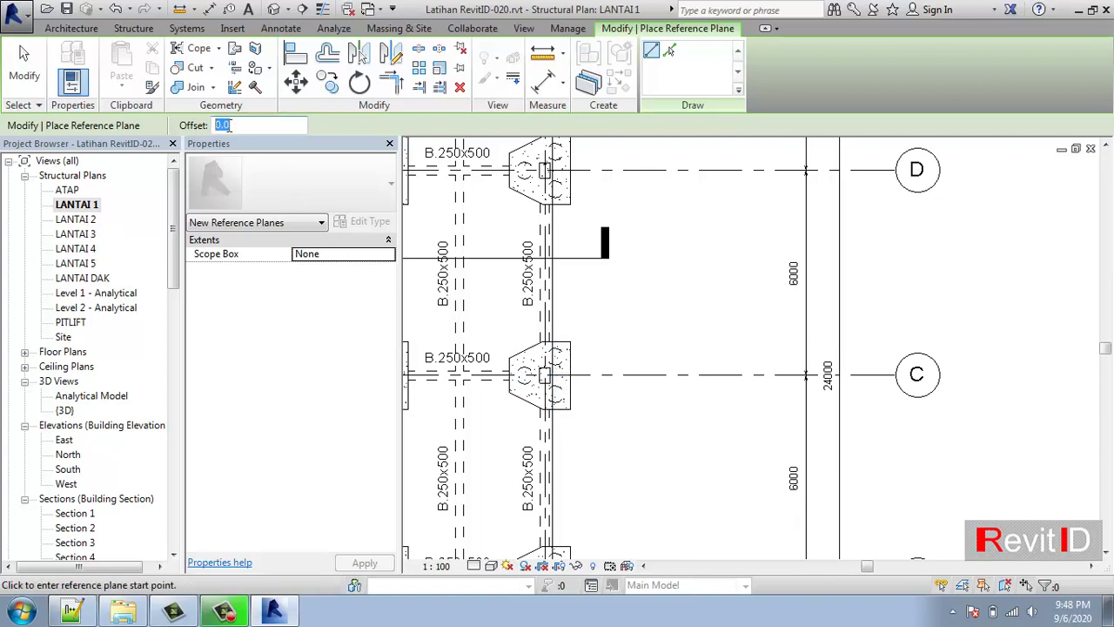
click(135, 28)
click(25, 62)
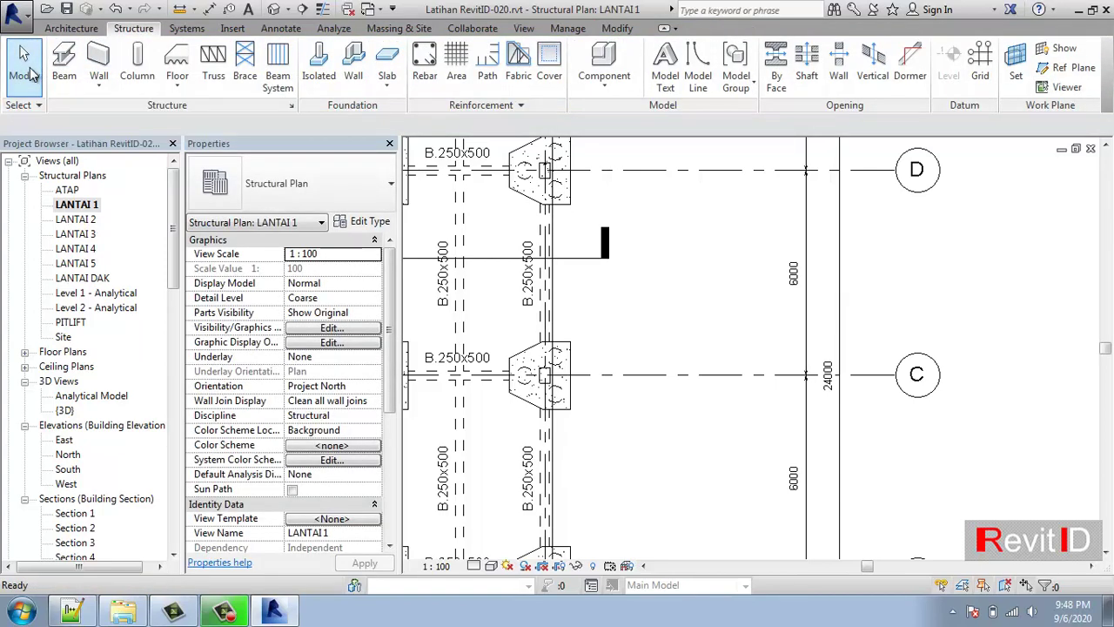
Draw a horizontal reference plane offset 2500 mm above grid C, running outward from the floor edge near grid 5
click(1058, 74)
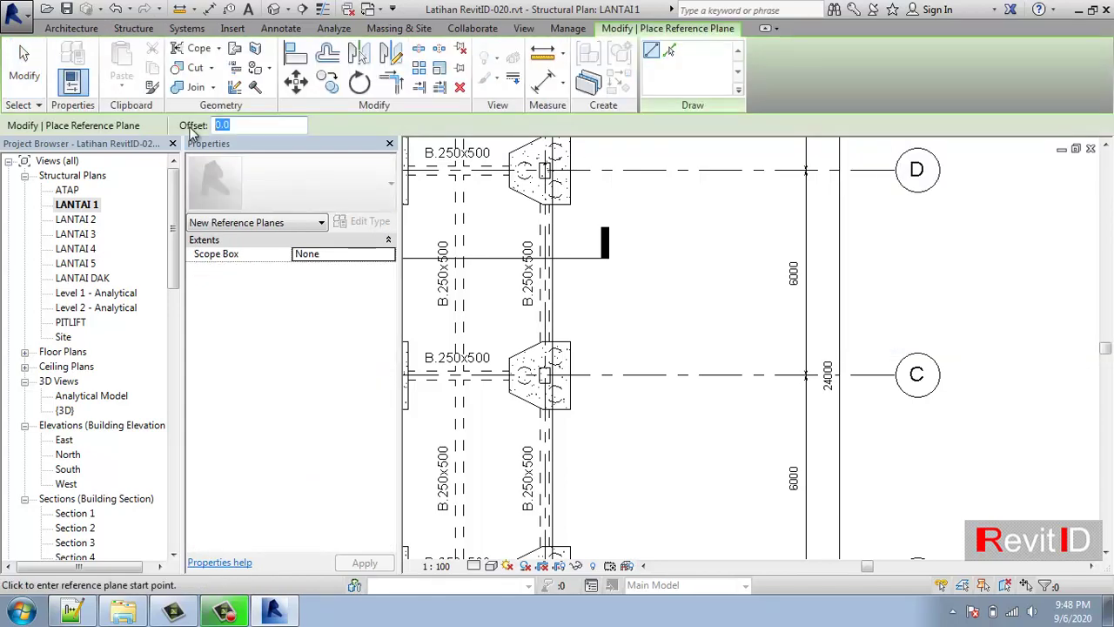
text(2500)
key(Return)
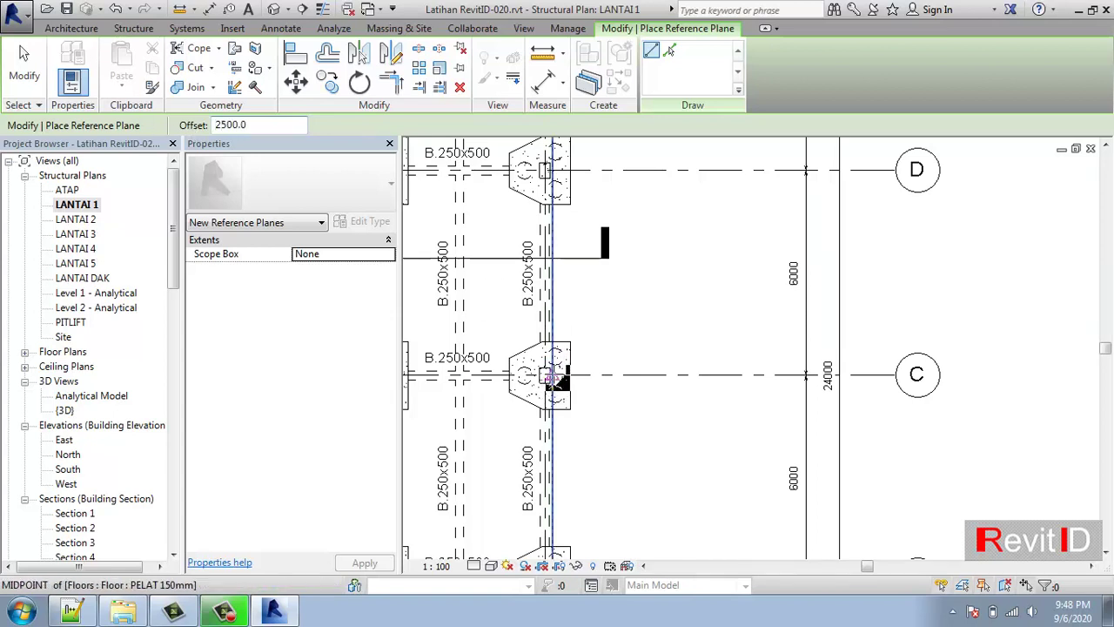
click(558, 376)
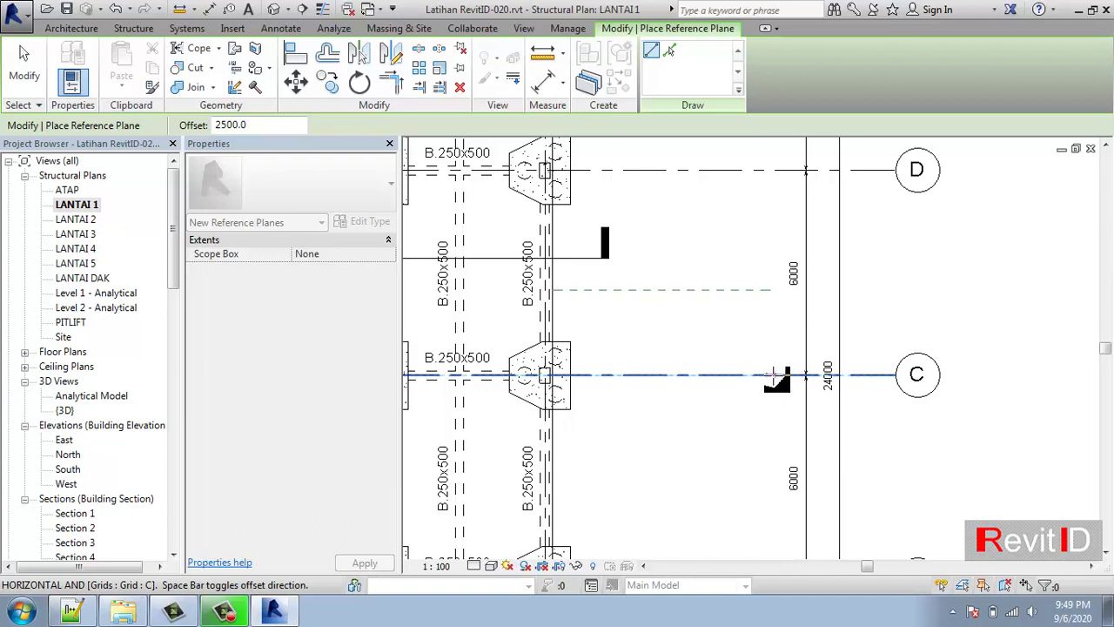
click(773, 376)
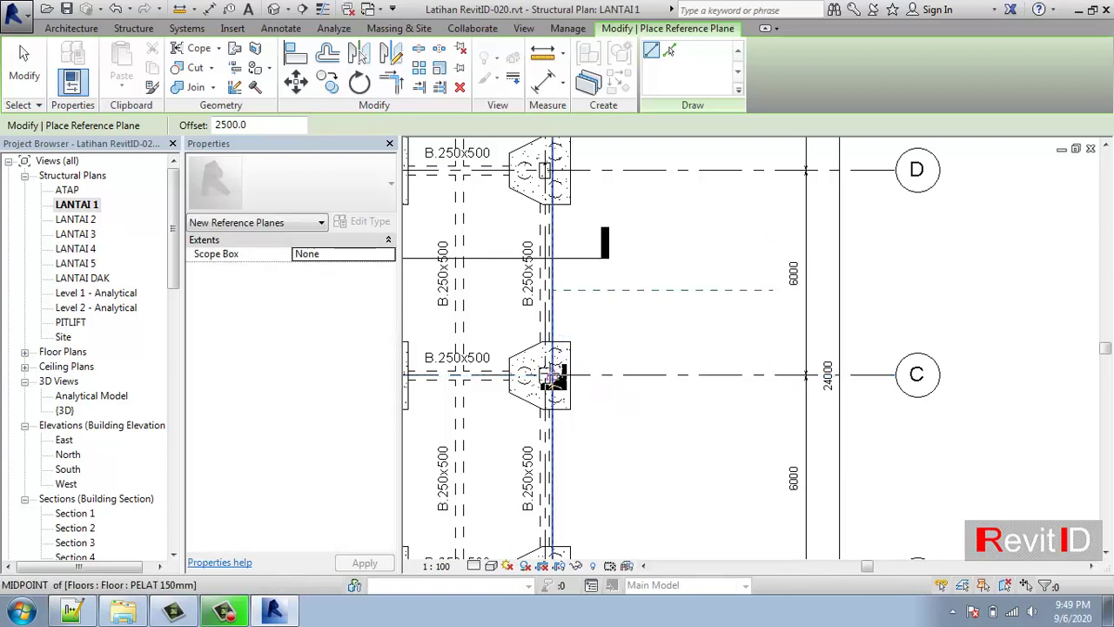
Draw a matching horizontal reference plane offset 2500 mm below grid C, ending level with the upper one
click(650, 376)
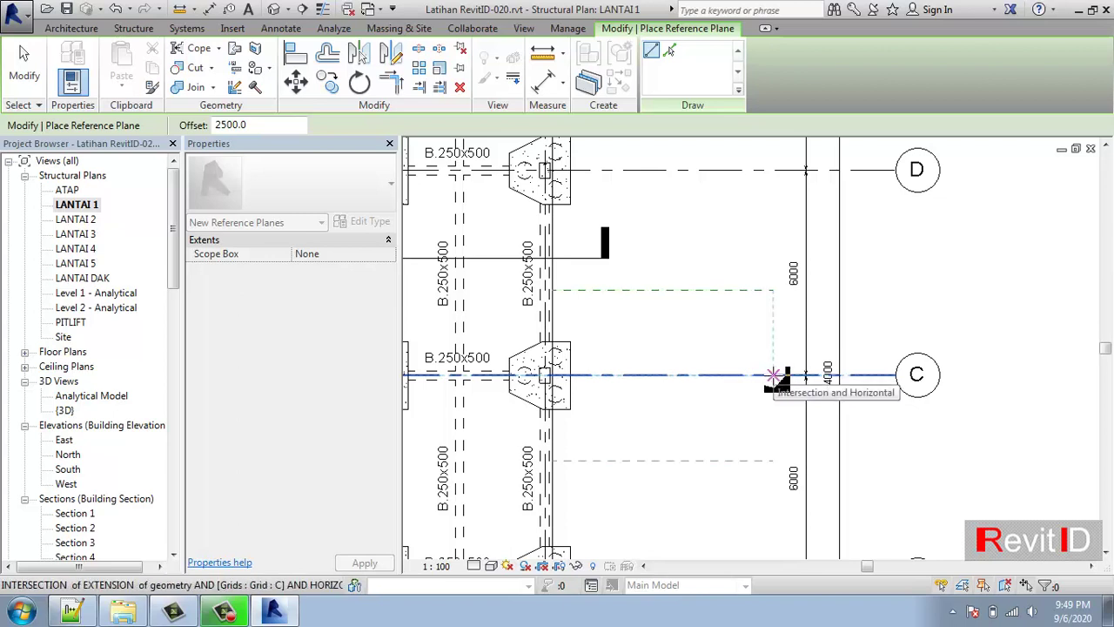
click(773, 376)
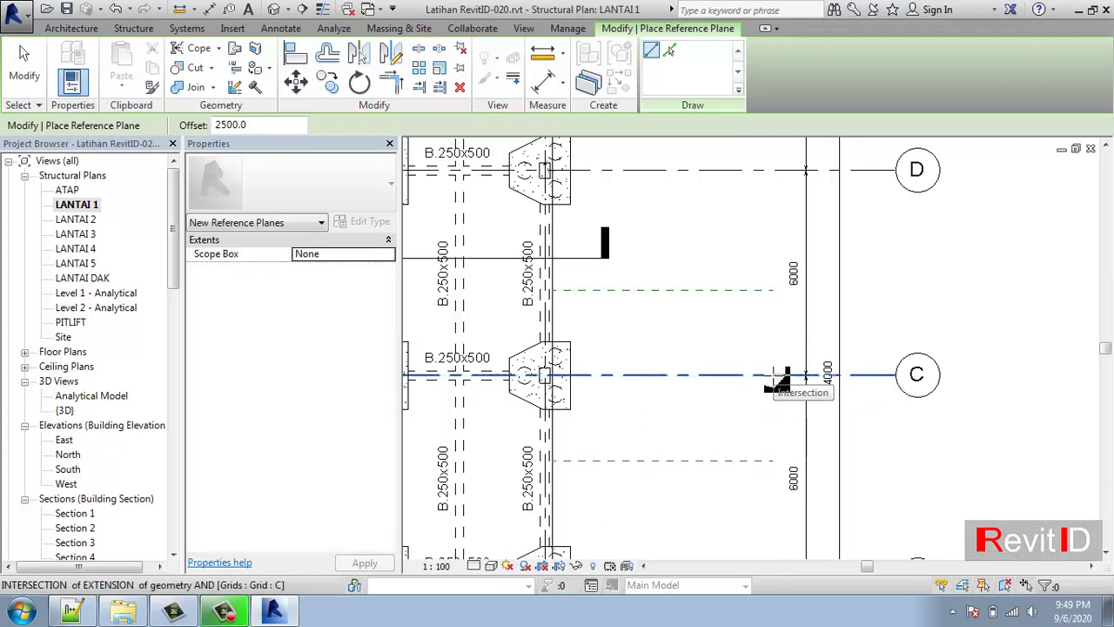
key(Escape)
key(Escape)
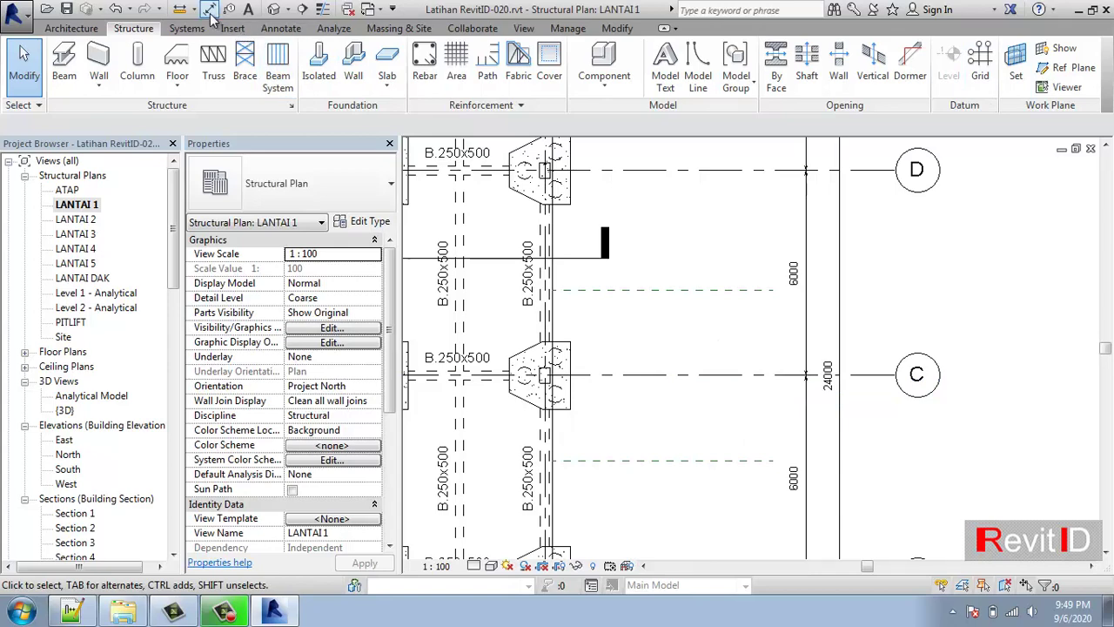
Measure the distance between the two horizontal reference planes with an aligned dimension, without placing it
key(d)
key(i)
click(692, 290)
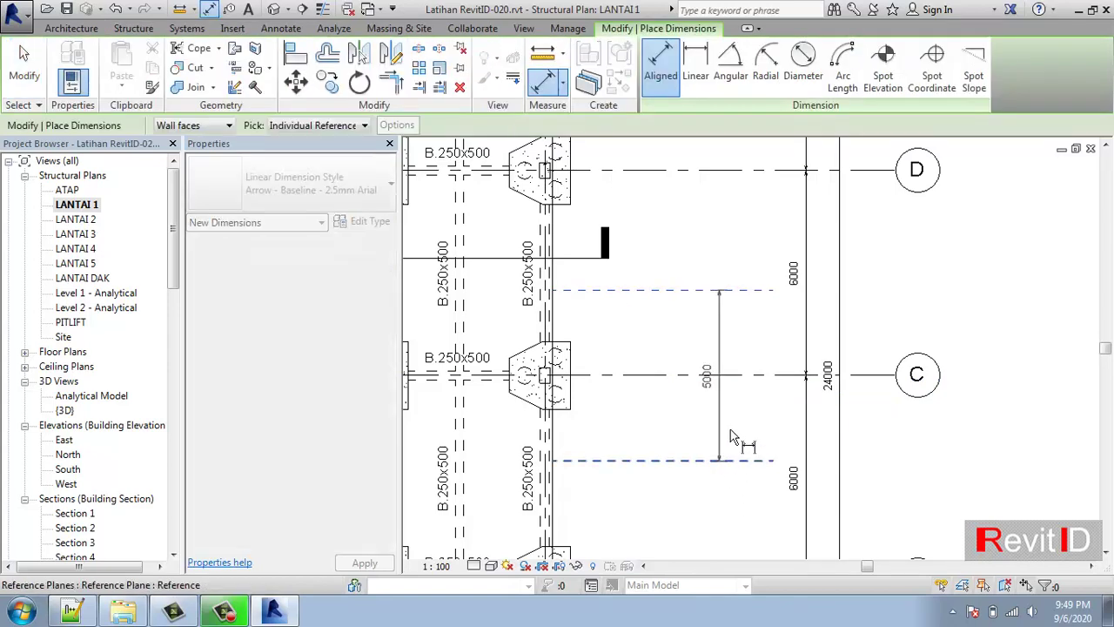
click(720, 460)
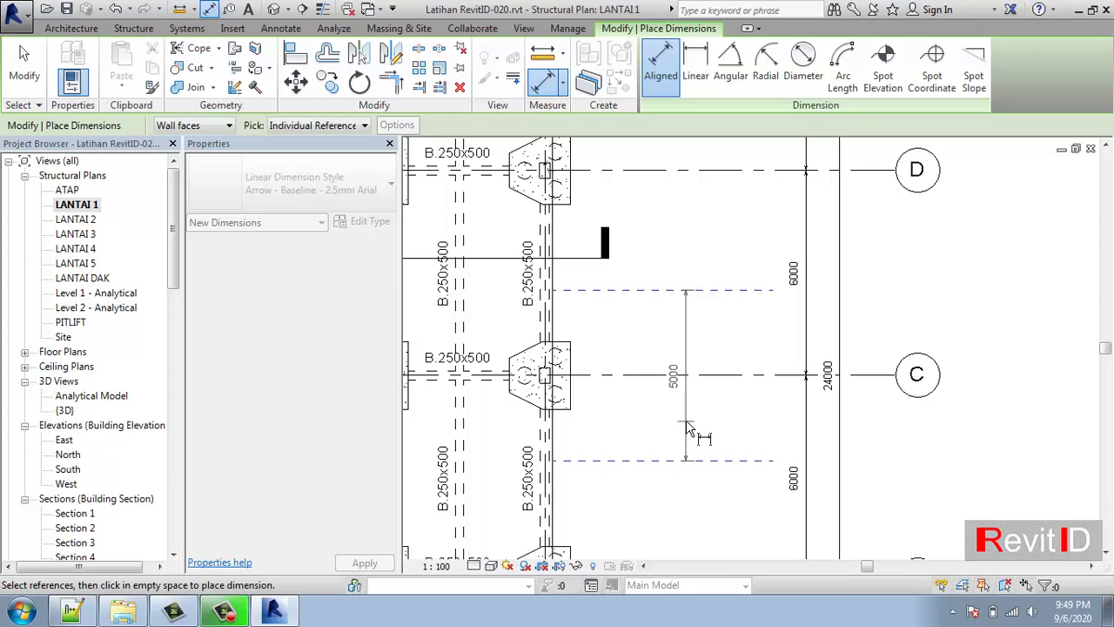
key(Escape)
key(Escape)
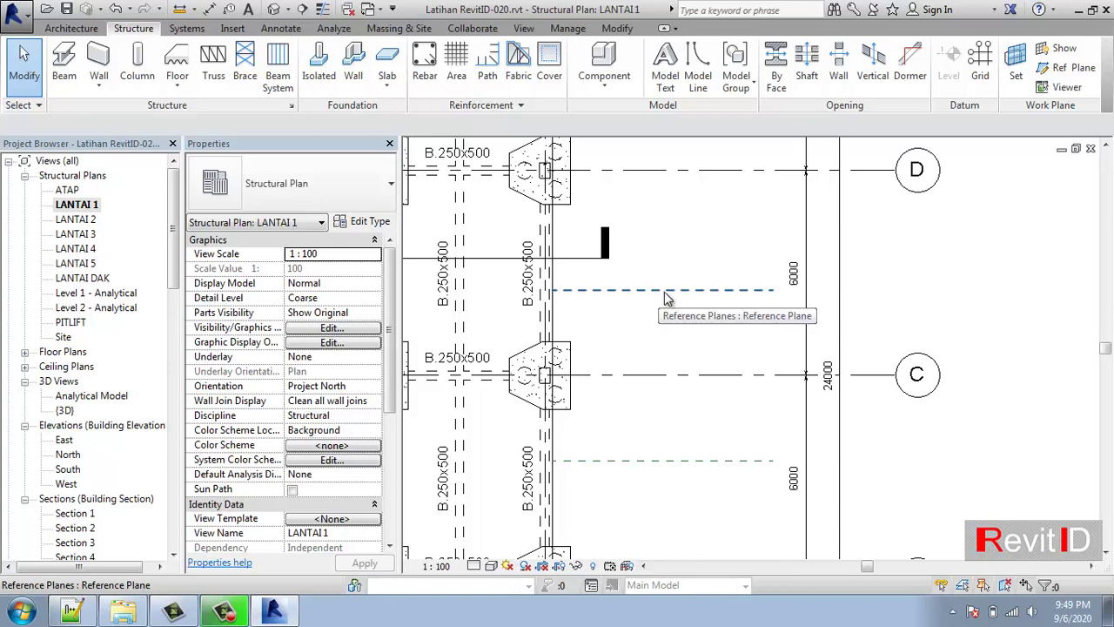
Create a similar reference plane from the upper one and try to draw it vertically along the floor edge with no offset
right_click(719, 301)
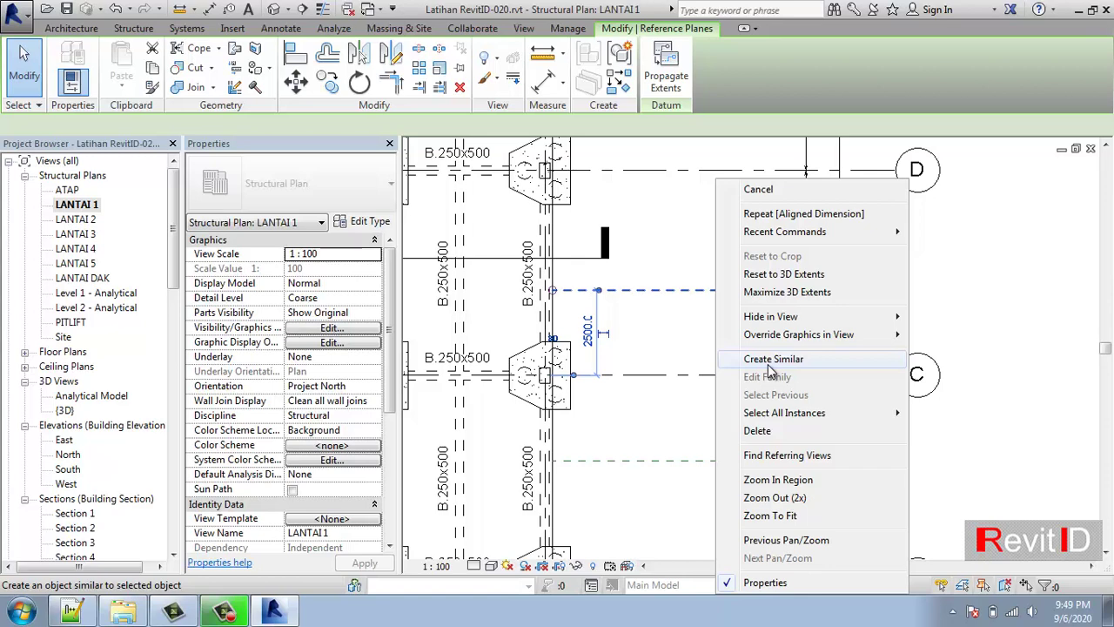
click(768, 363)
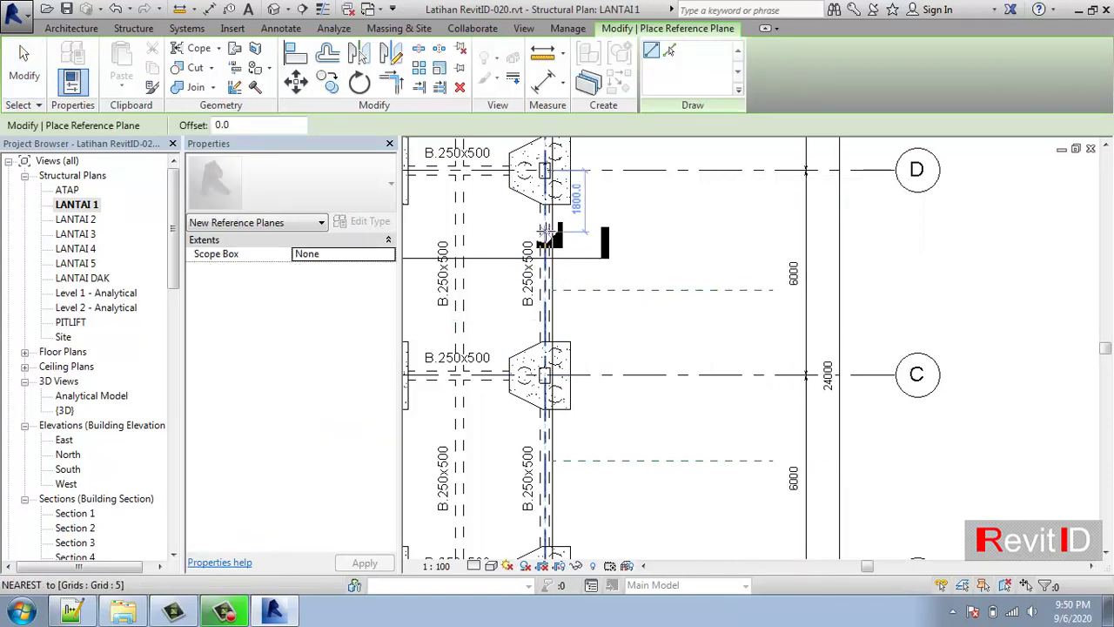
scroll(548, 303, up, 3)
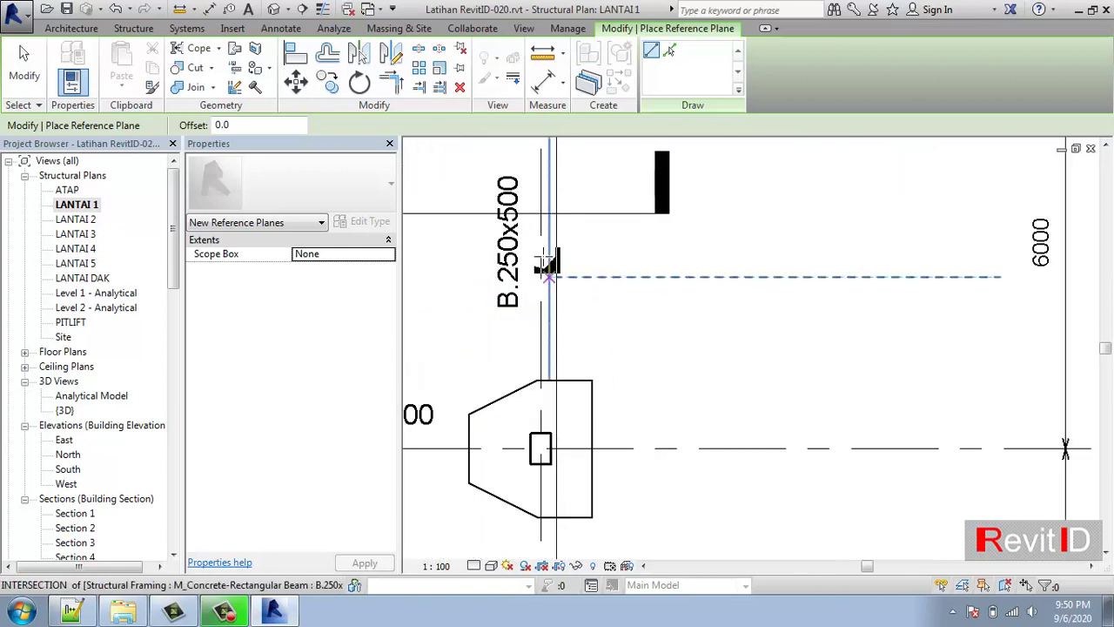
click(557, 155)
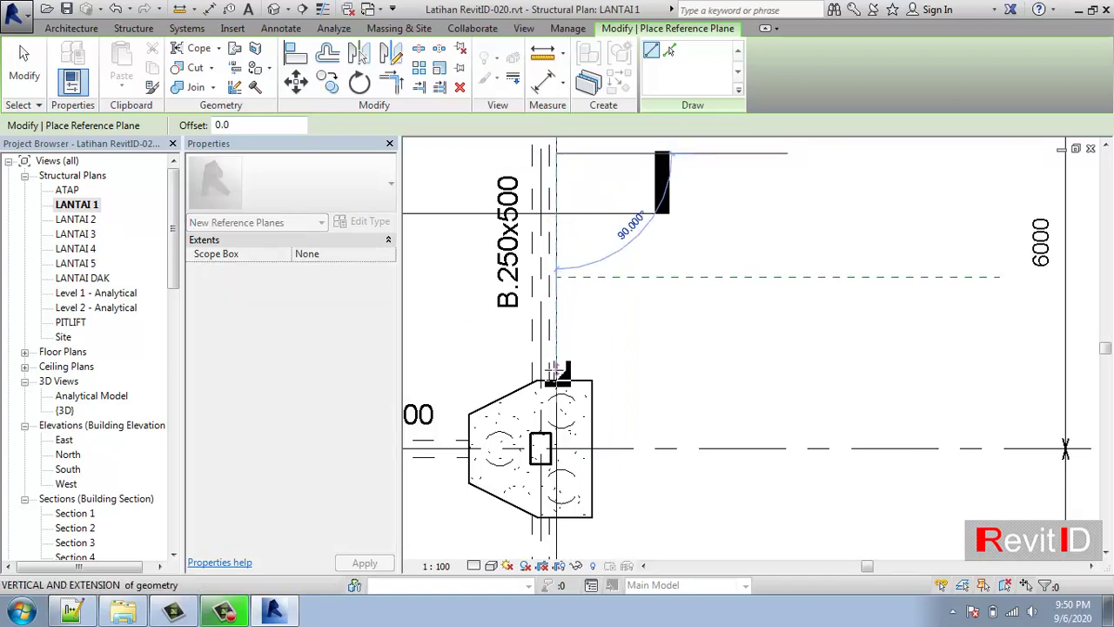
scroll(557, 409, down, 2)
scroll(557, 457, down, 1)
middle_drag(556, 505, 659, 433)
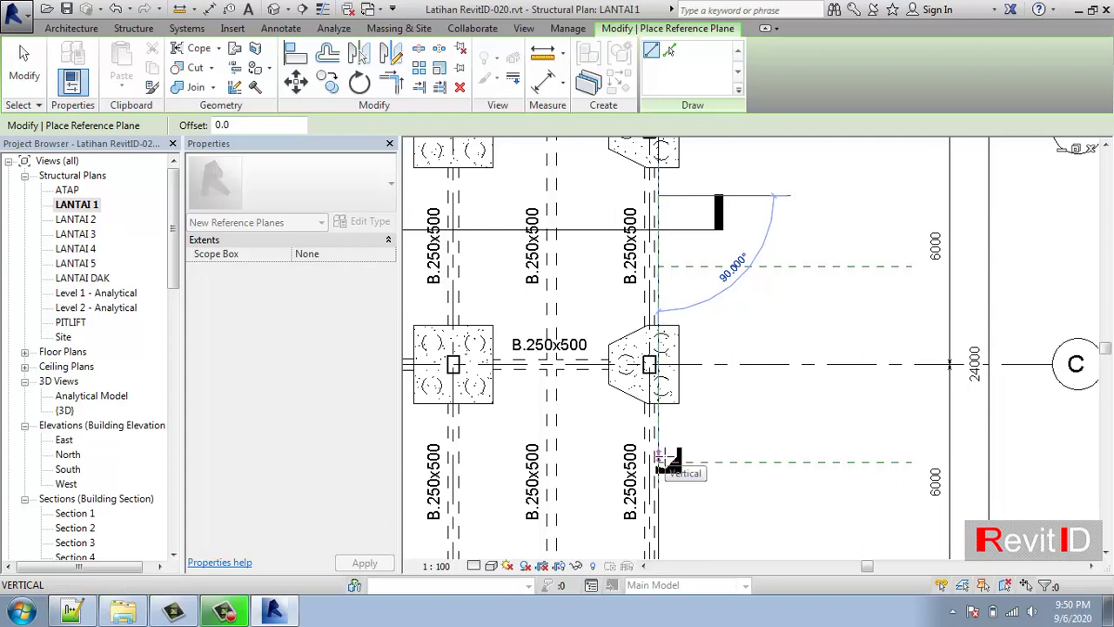
click(666, 457)
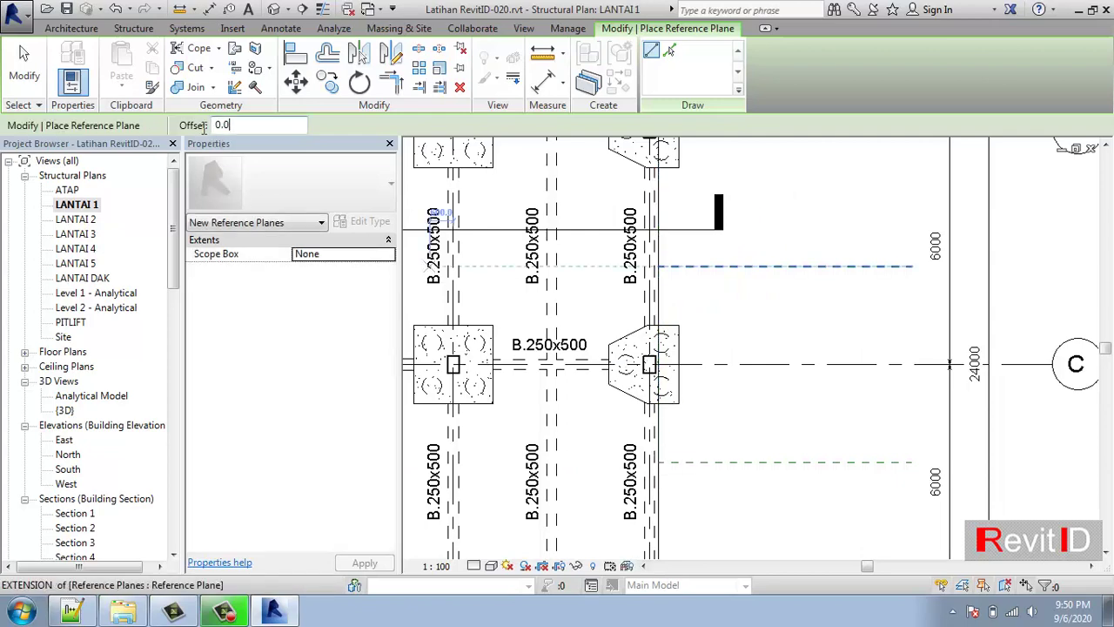
Draw a vertical reference plane offset 4000 mm outward from the floor edge, crossing both horizontal reference planes
drag(204, 128, 187, 128)
text(4000)
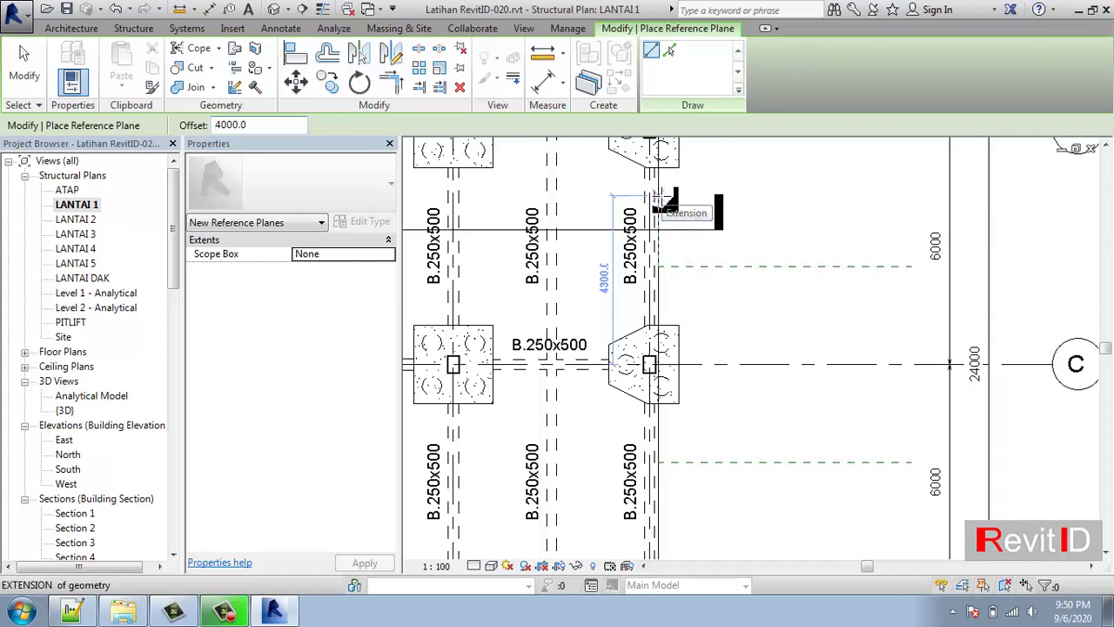
middle_drag(661, 228, 645, 242)
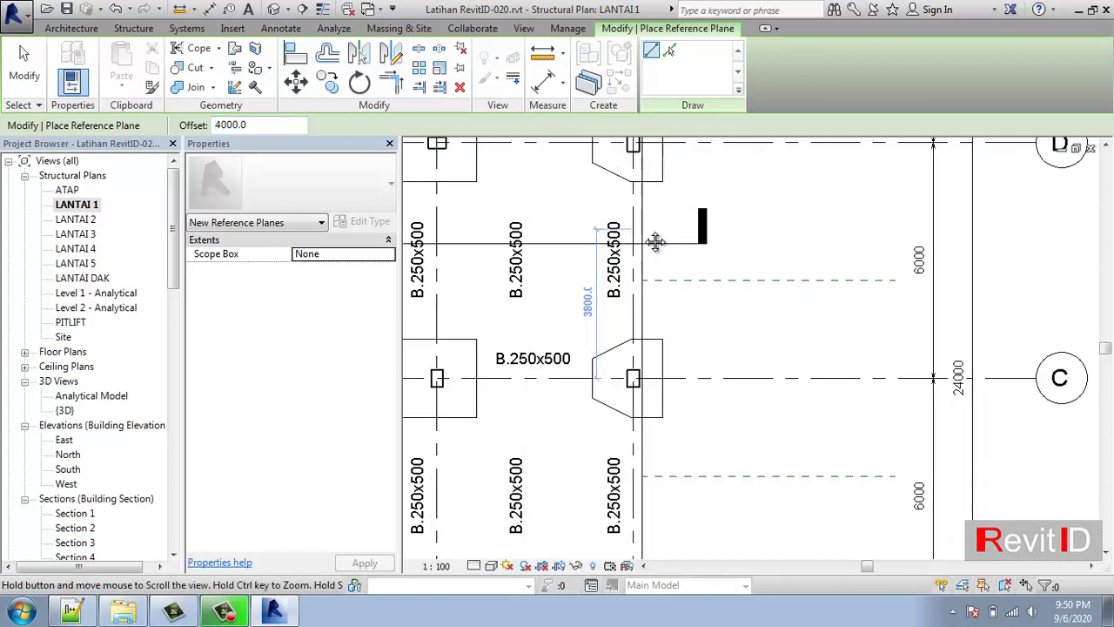
scroll(646, 224, up, 2)
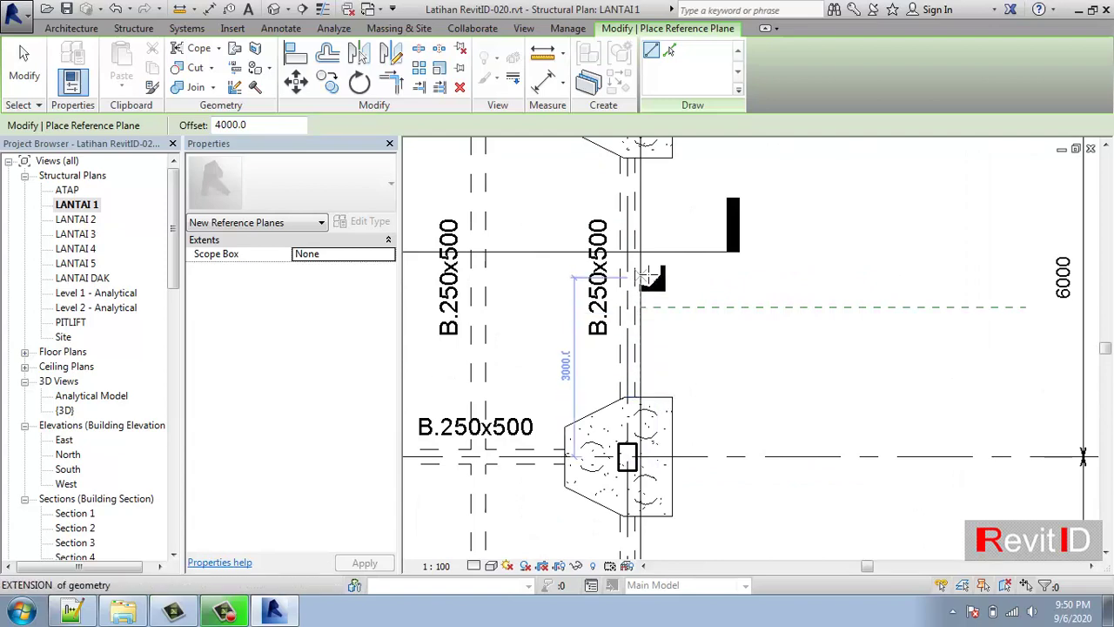
scroll(645, 315, down, 2)
mouse_move(702, 298)
middle_down()
mouse_move(715, 439)
mouse_move(712, 291)
middle_up()
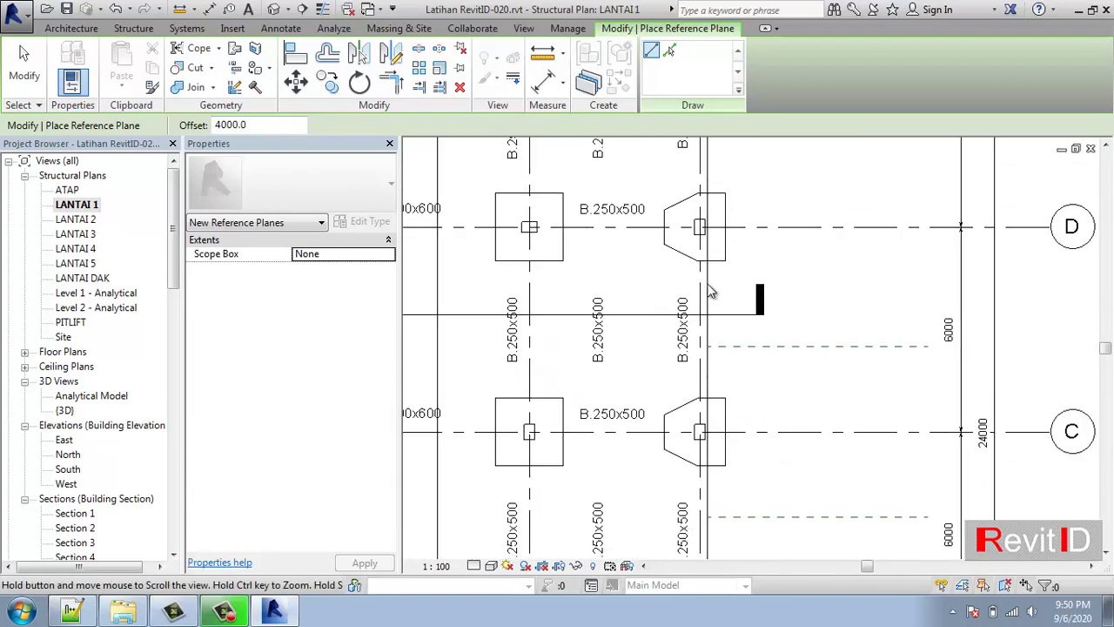
scroll(712, 287, up, 2)
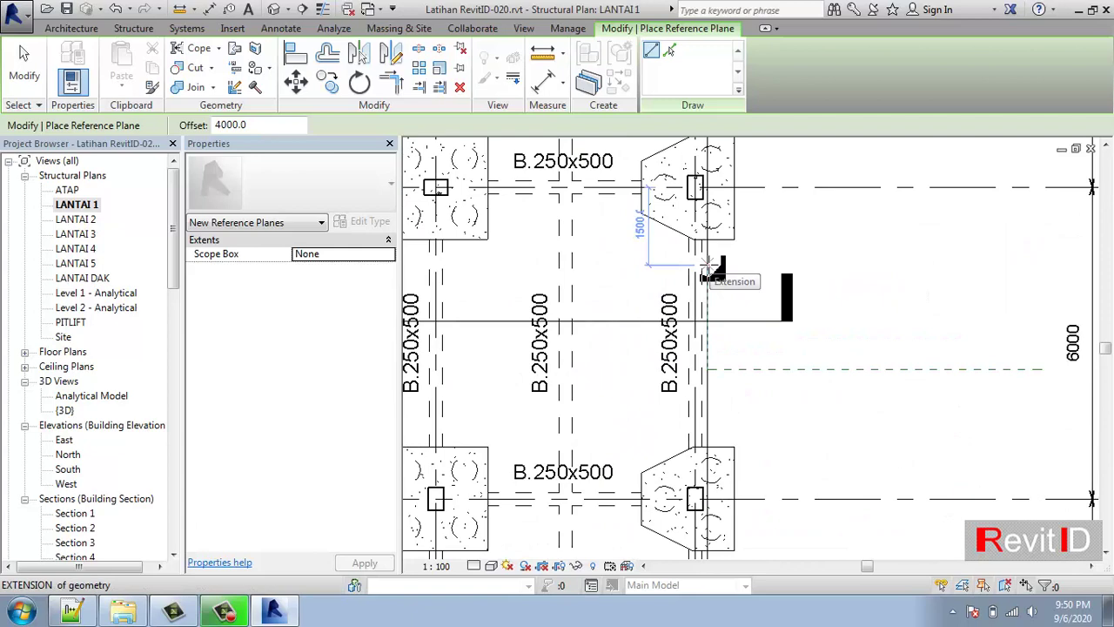
middle_drag(716, 423, 712, 303)
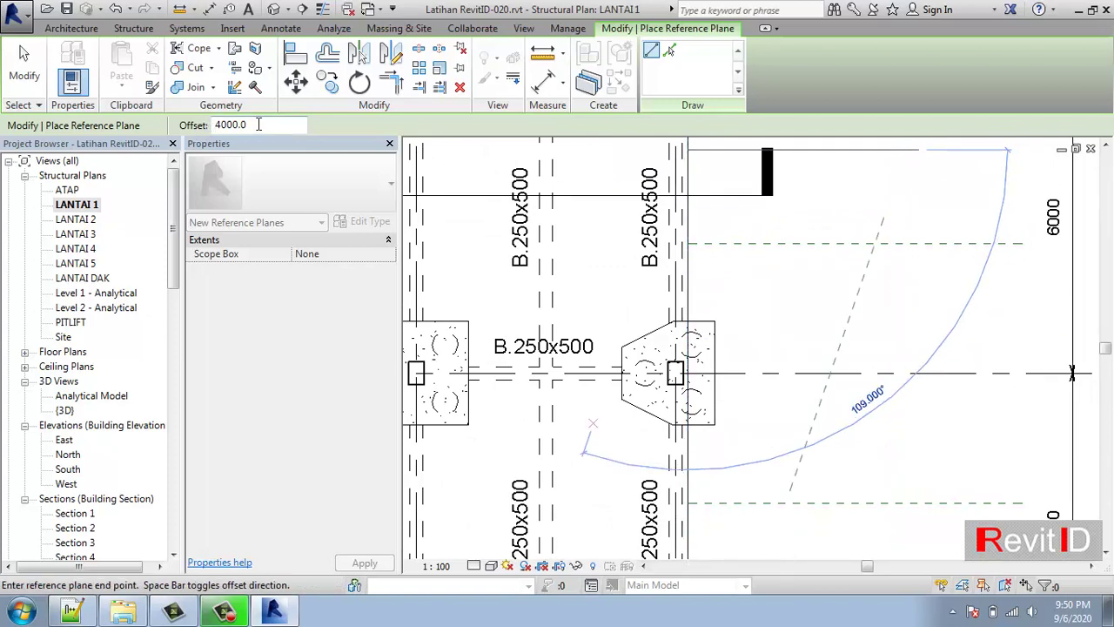
click(687, 530)
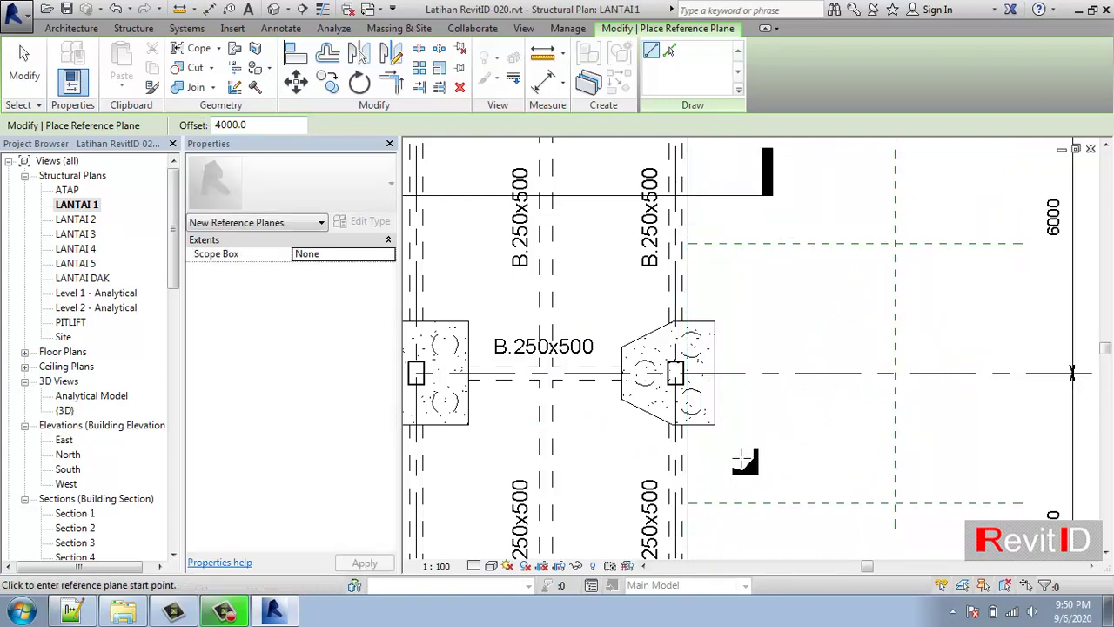
Move the vertical reference plane beside the building 1000 mm further outward from the floor edge
key(Escape)
key(Escape)
scroll(741, 458, down, 4)
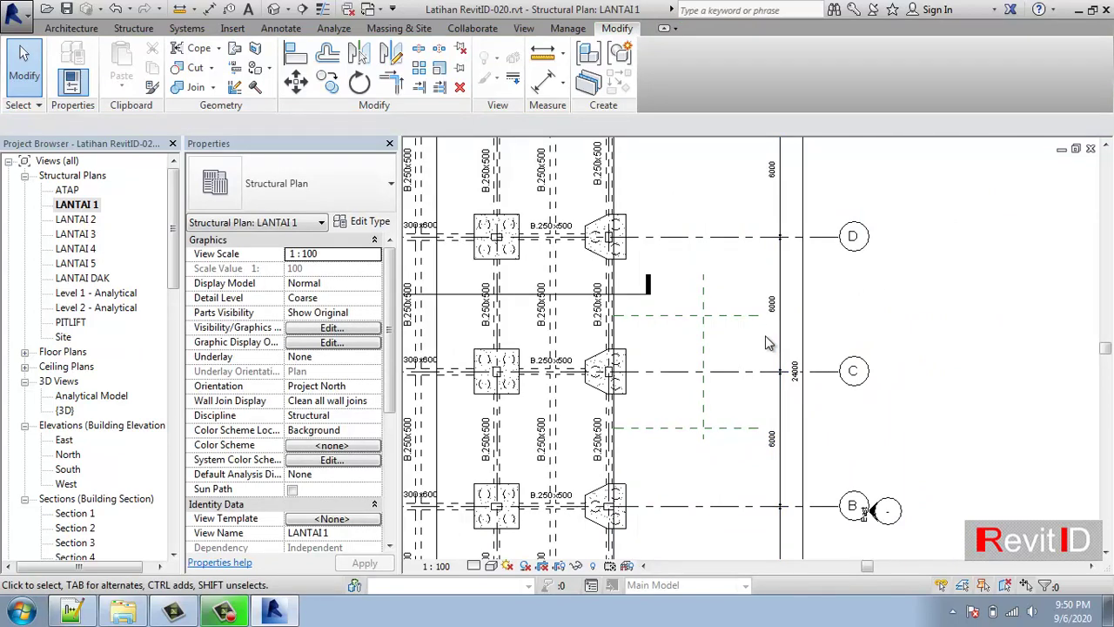
scroll(709, 420, up, 1)
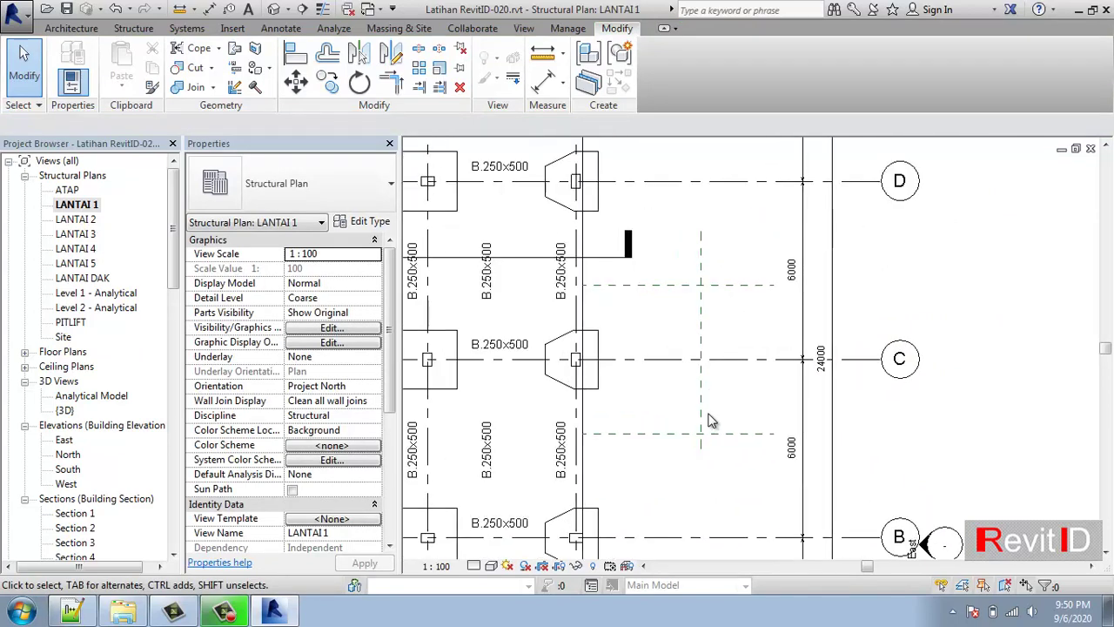
scroll(709, 421, up, 1)
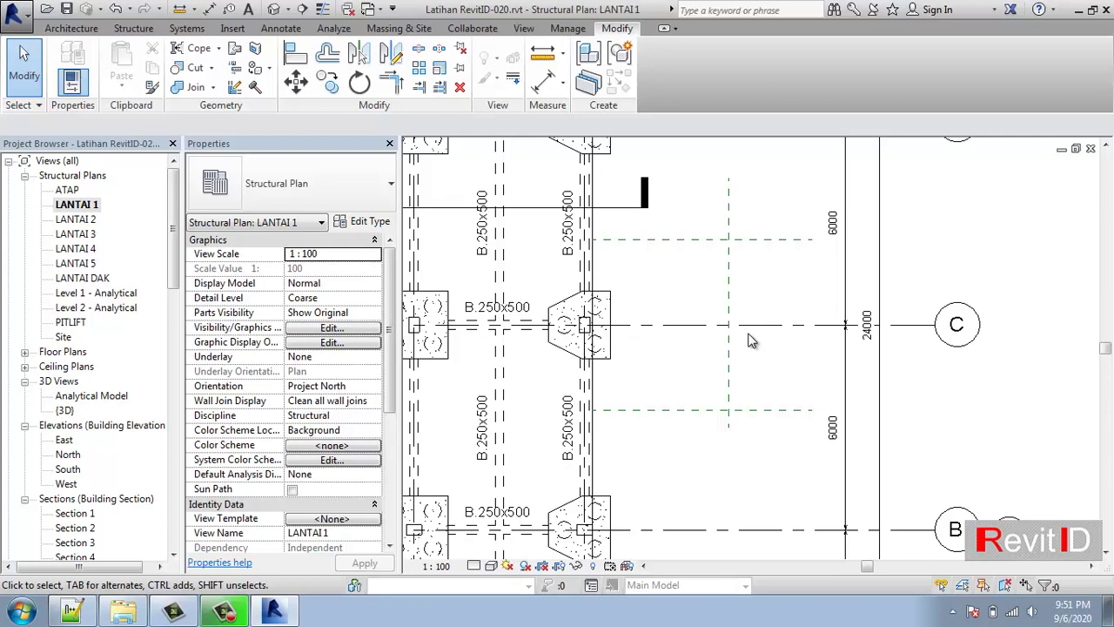
scroll(748, 333, down, 6)
middle_drag(616, 380, 736, 384)
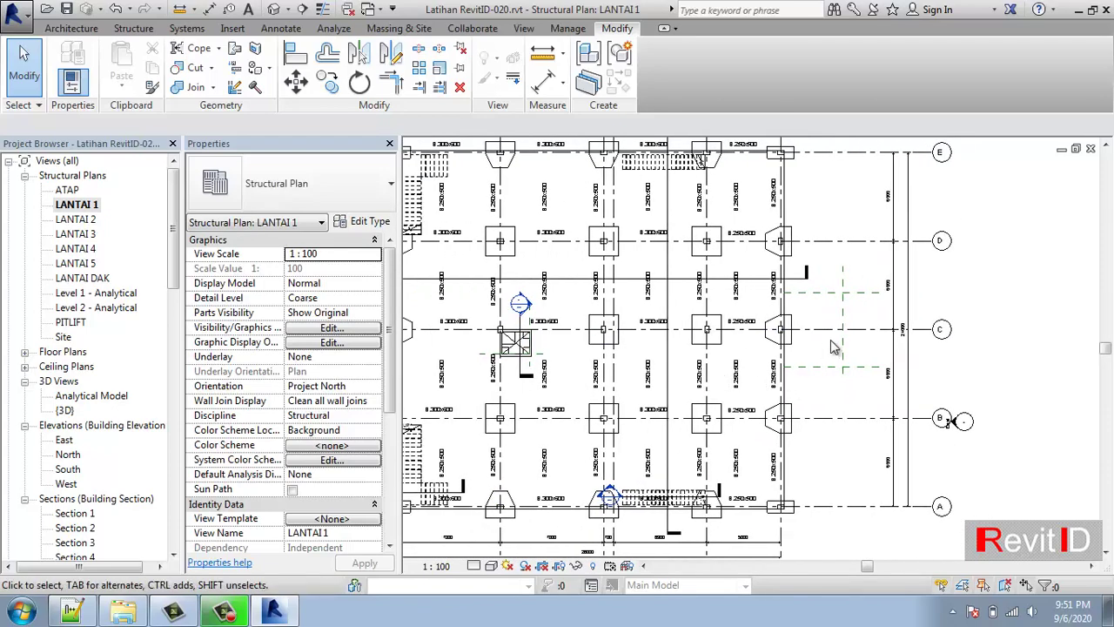
scroll(831, 346, up, 5)
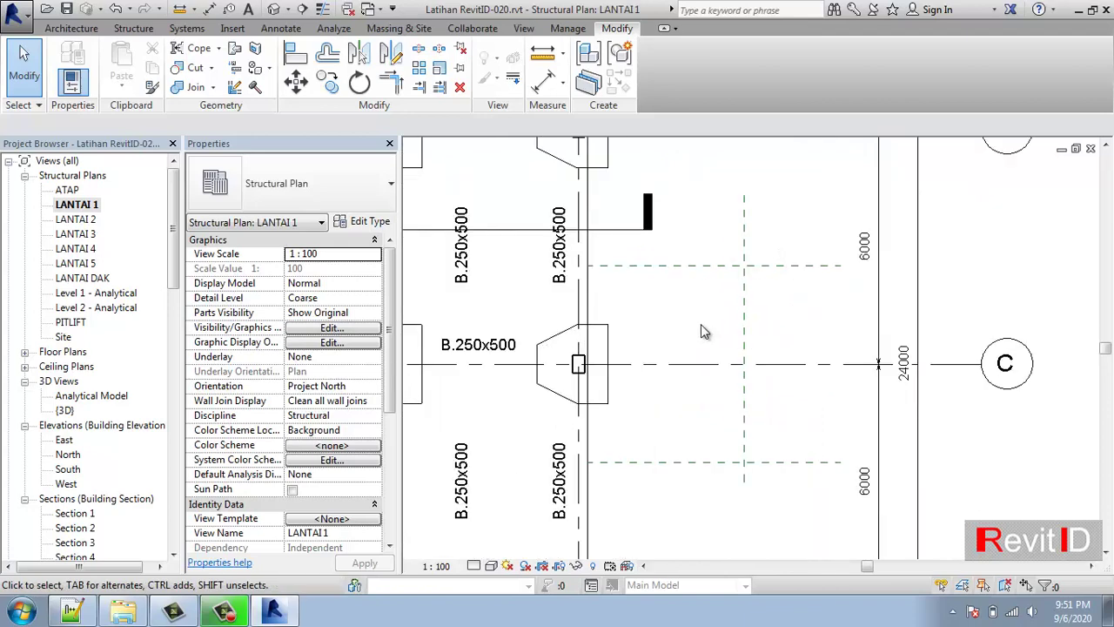
click(746, 327)
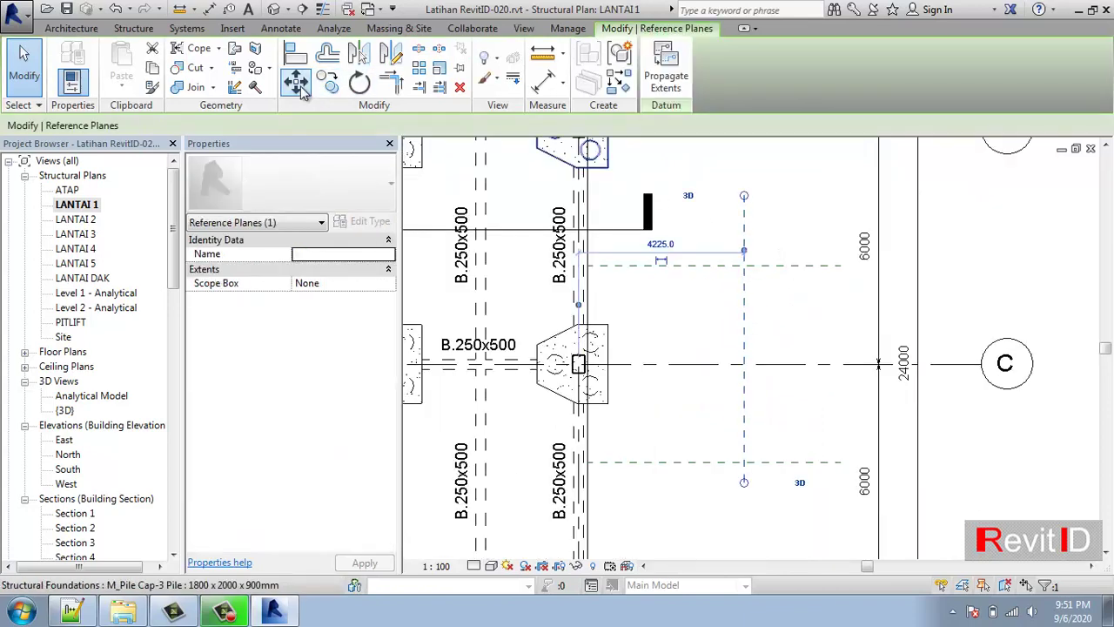
click(302, 92)
click(746, 320)
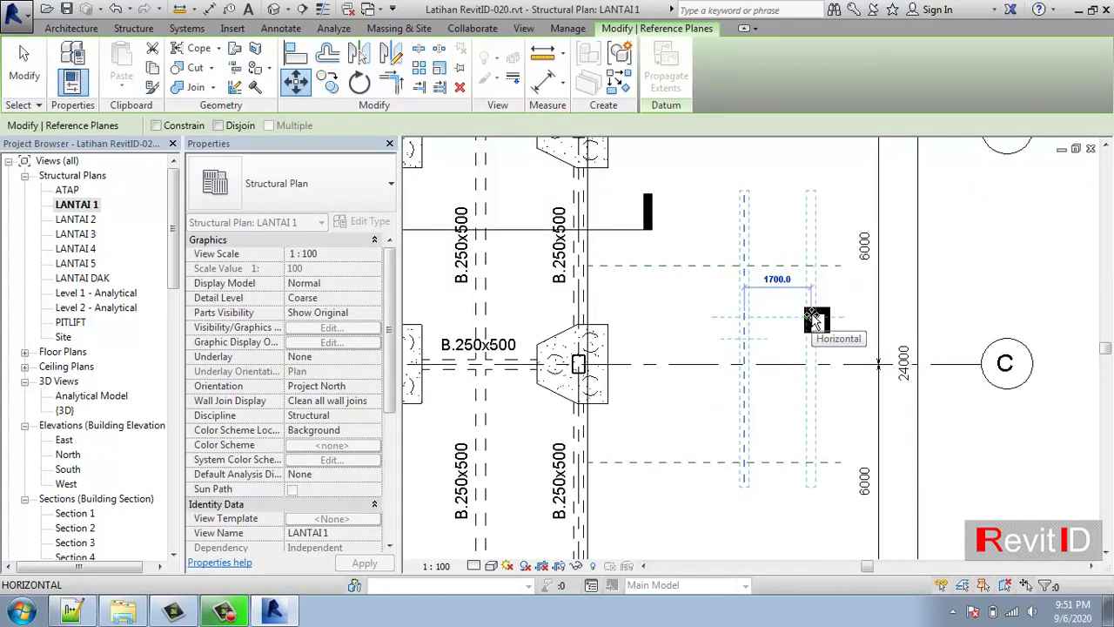
text(1000)
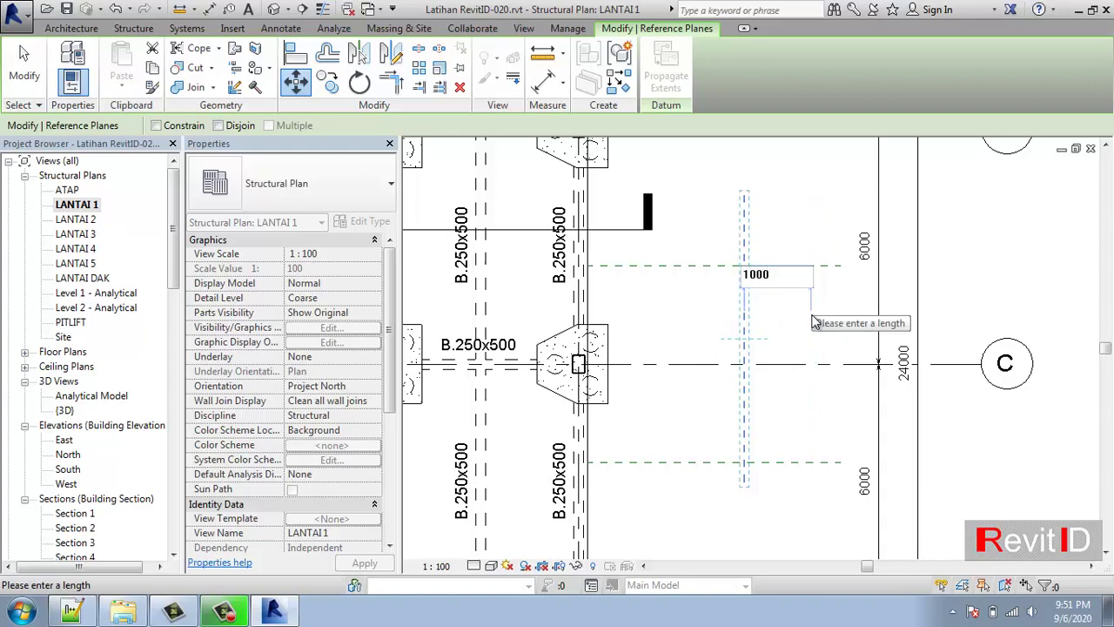
key(Return)
key(Escape)
Place an aligned dimension between the floor edge and the vertical reference plane, above the upper horizontal plane
scroll(812, 322, down, 3)
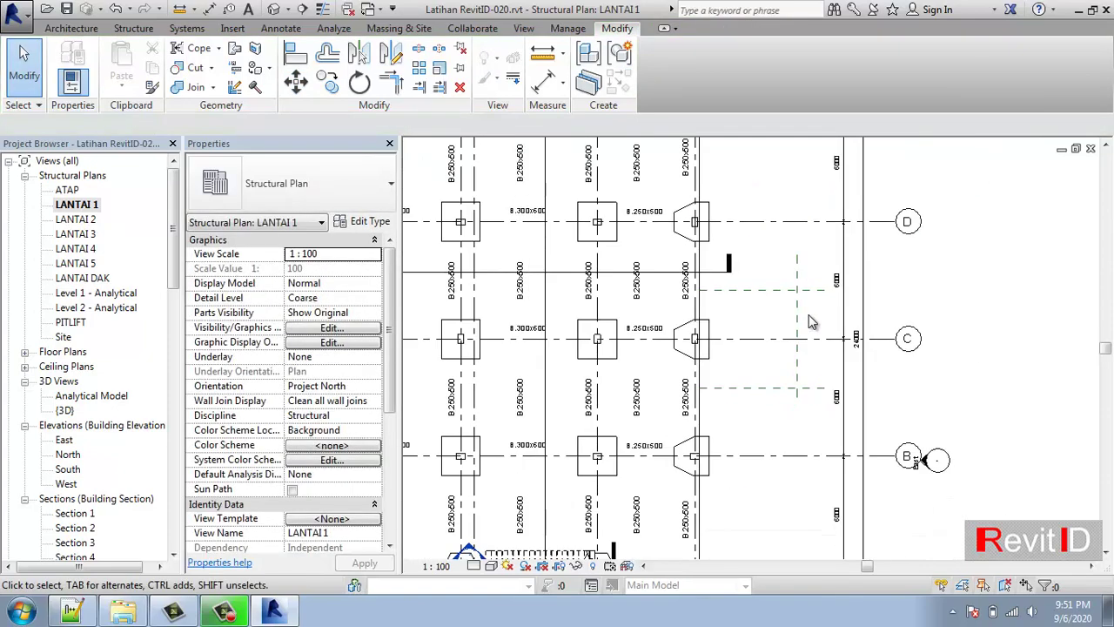
scroll(807, 321, up, 1)
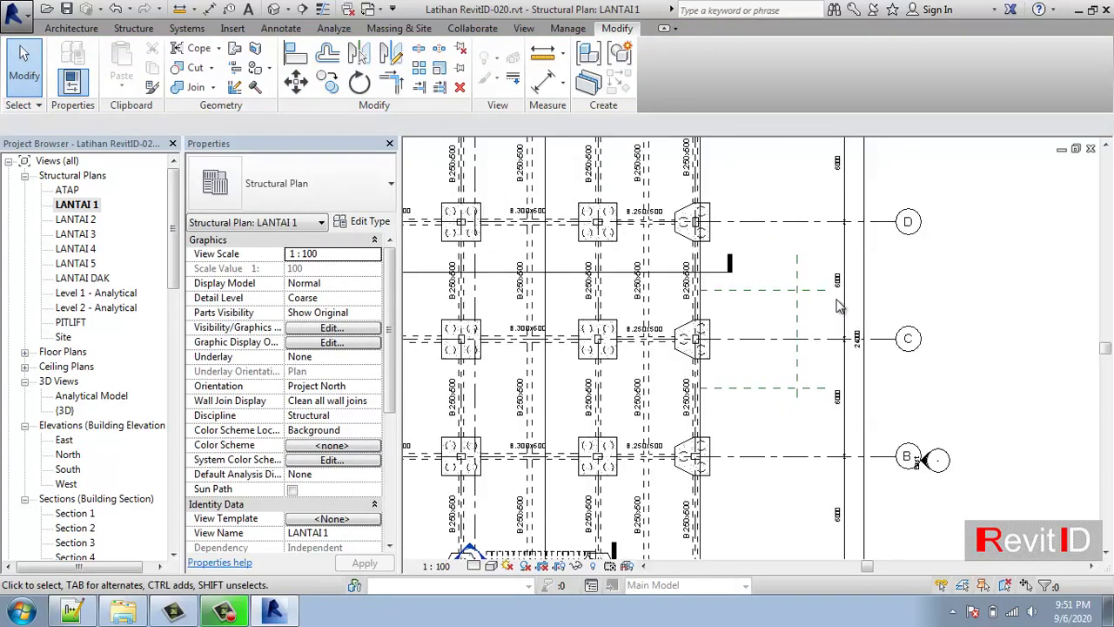
middle_drag(725, 354, 656, 356)
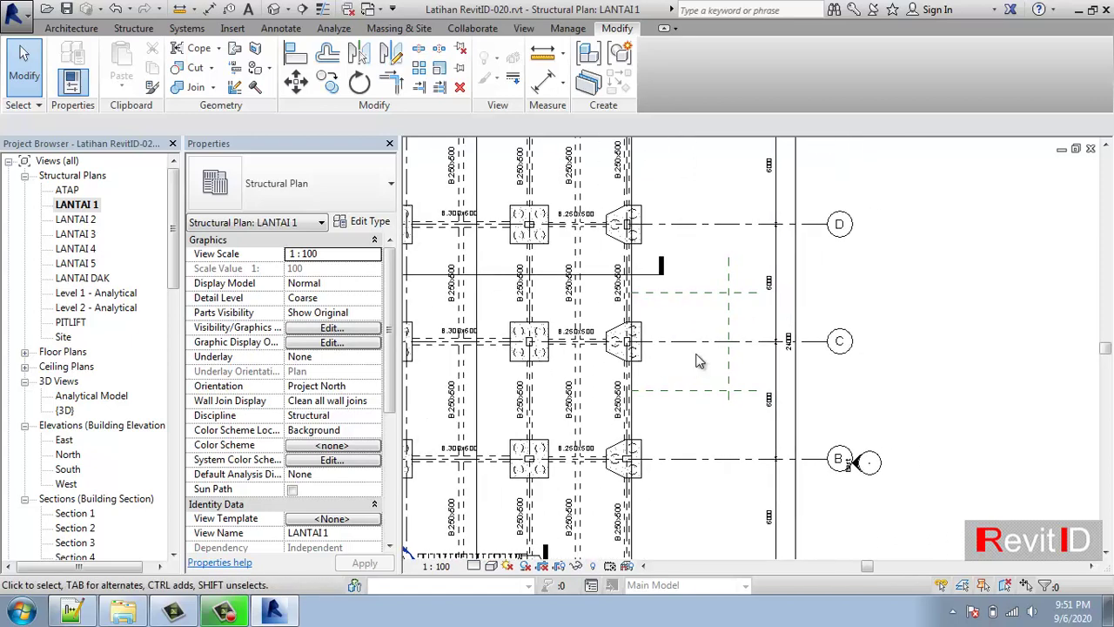
click(210, 8)
scroll(638, 339, up, 4)
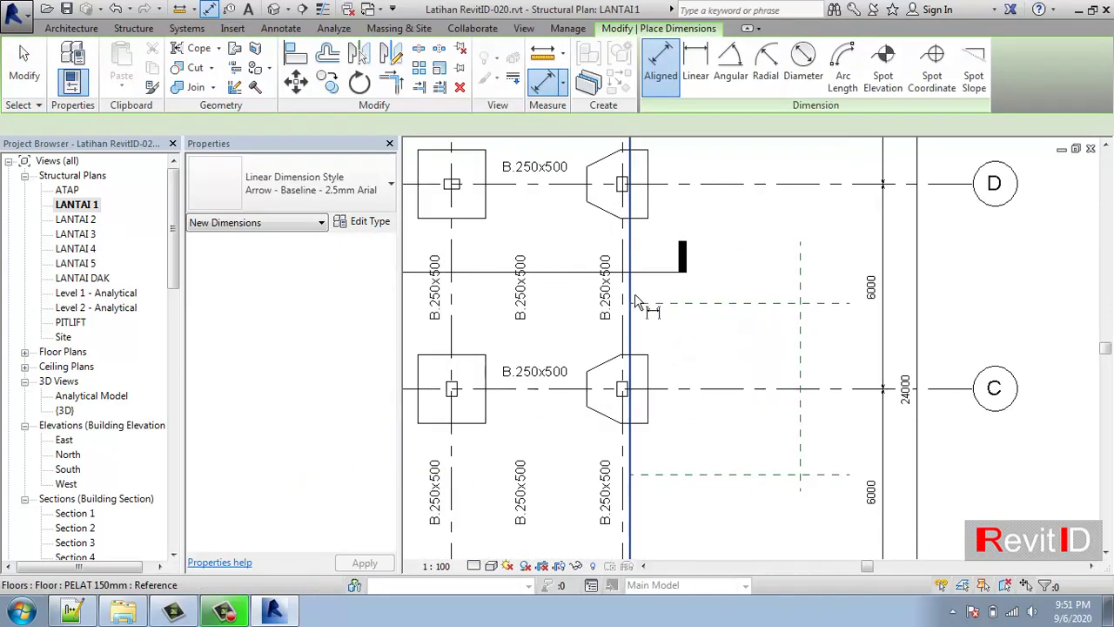
click(635, 352)
click(888, 358)
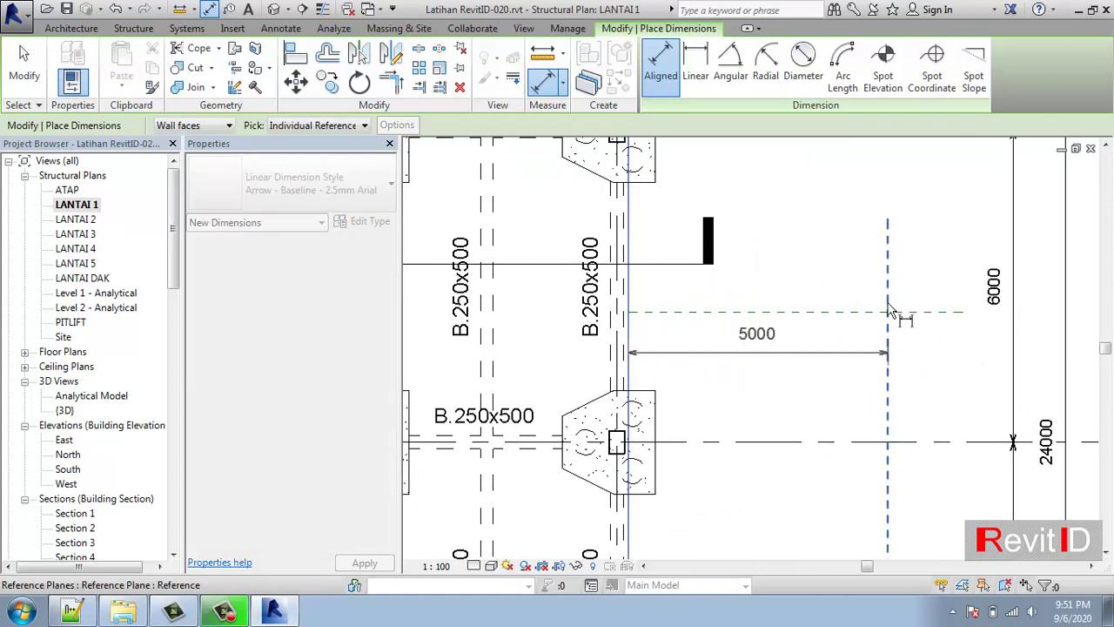
click(873, 282)
middle_drag(881, 408, 868, 364)
Place an aligned dimension between the two horizontal reference planes, just outside the vertical one
click(840, 269)
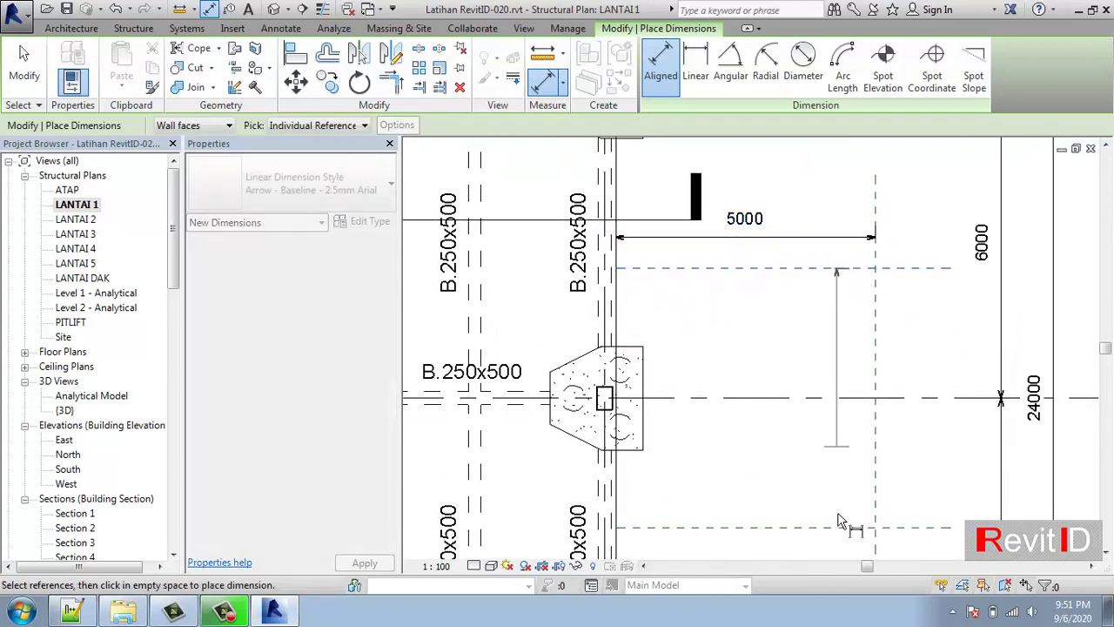
click(842, 527)
scroll(928, 496, up, 1)
click(926, 470)
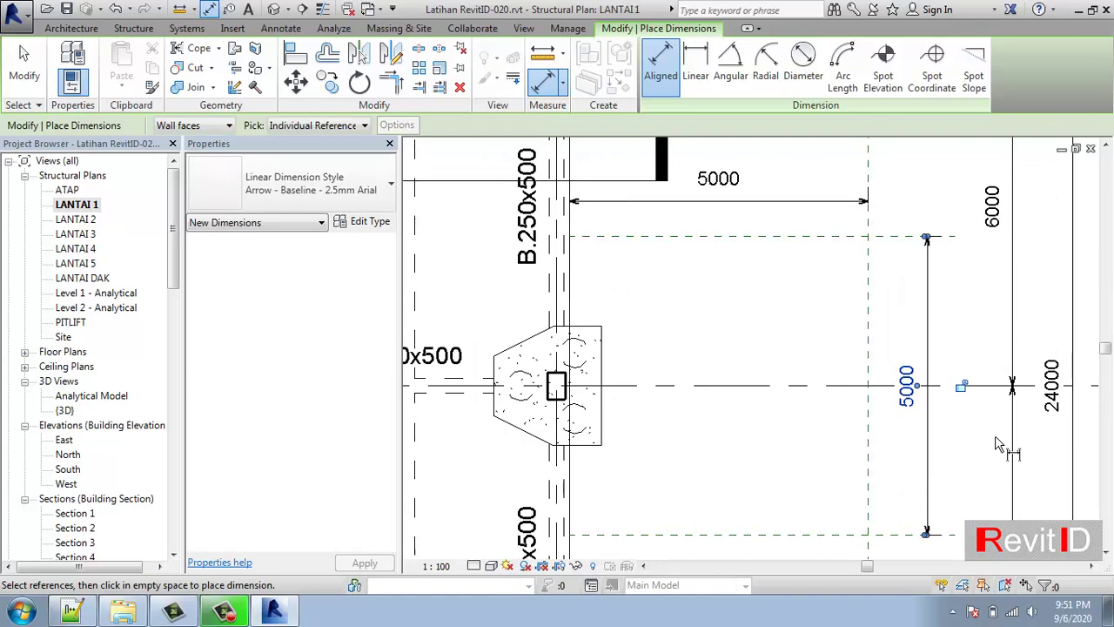
key(Escape)
key(Escape)
scroll(1009, 392, down, 3)
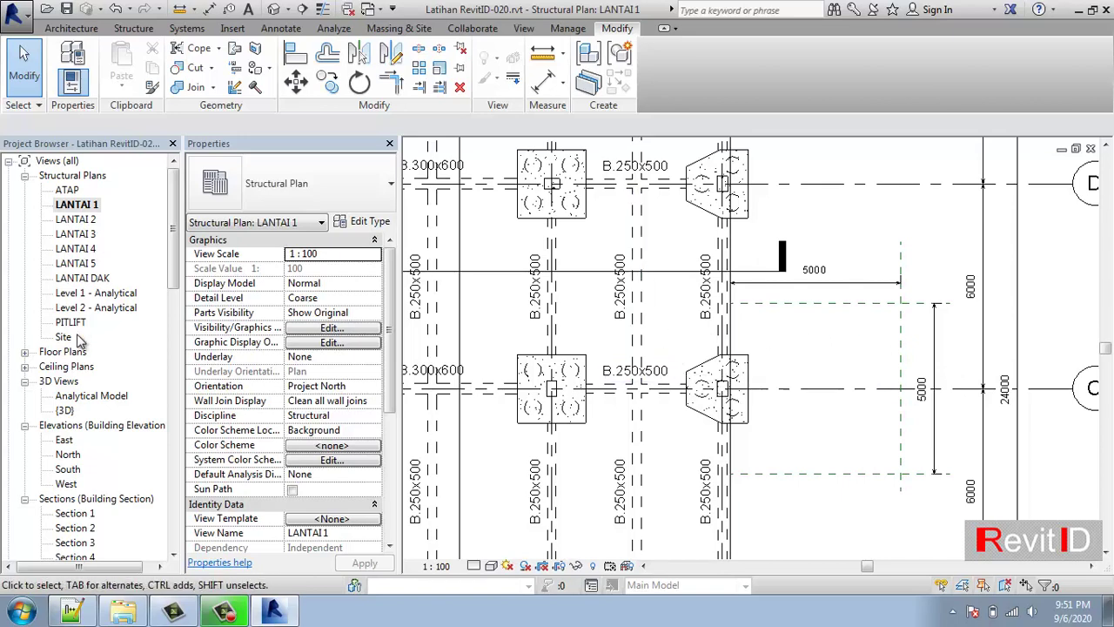
Examine the LANTAI 1 level in the South elevation and return to the LANTAI 1 structural plan
double_click(68, 469)
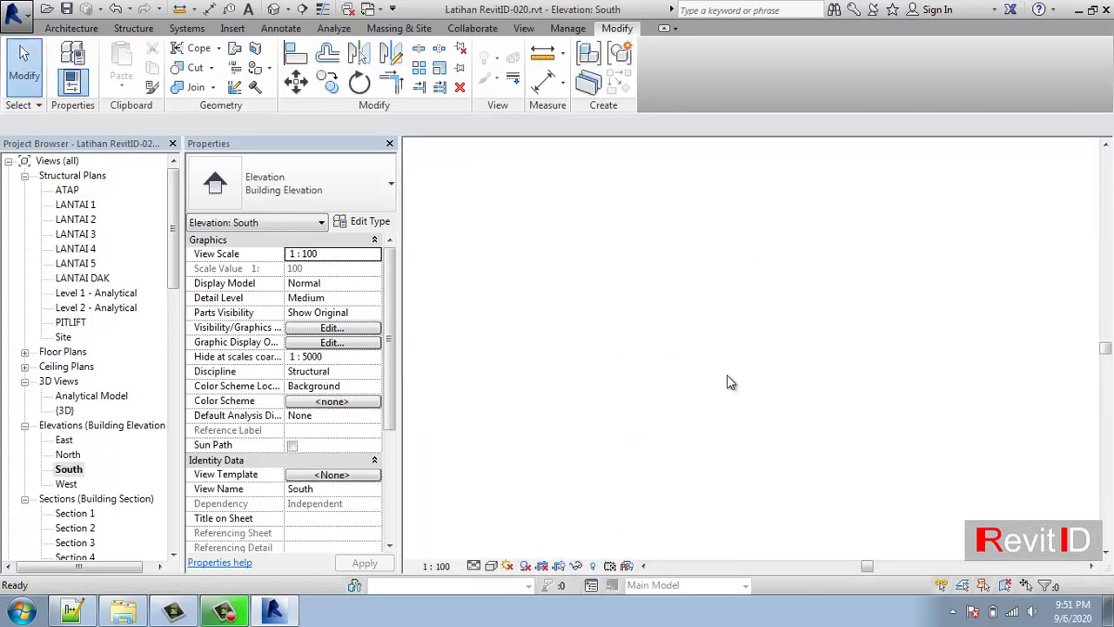
scroll(905, 479, up, 5)
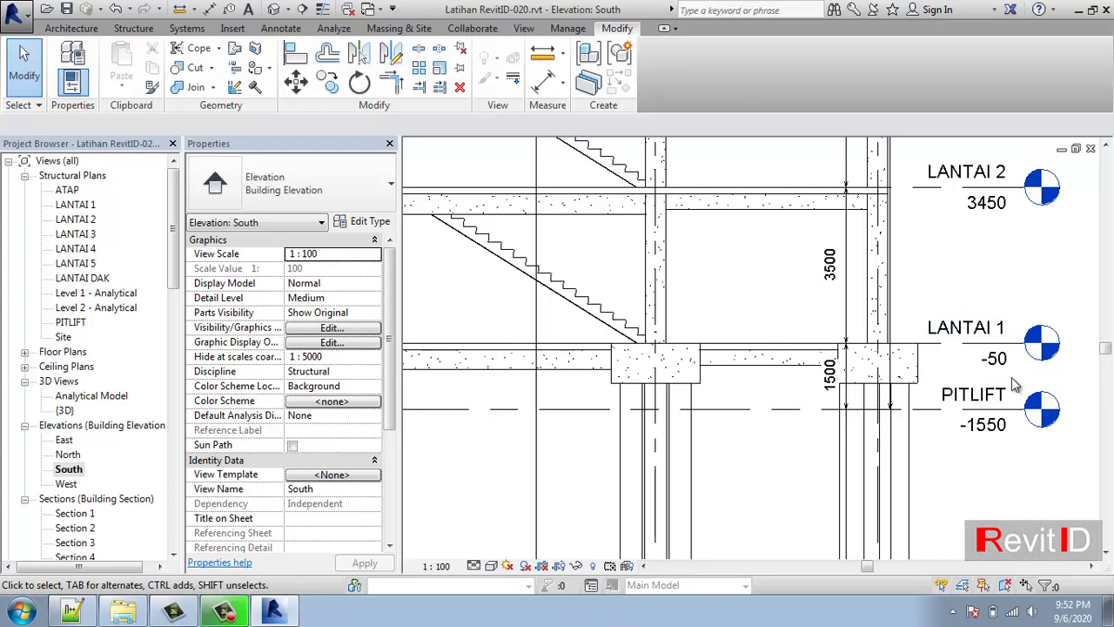
double_click(85, 208)
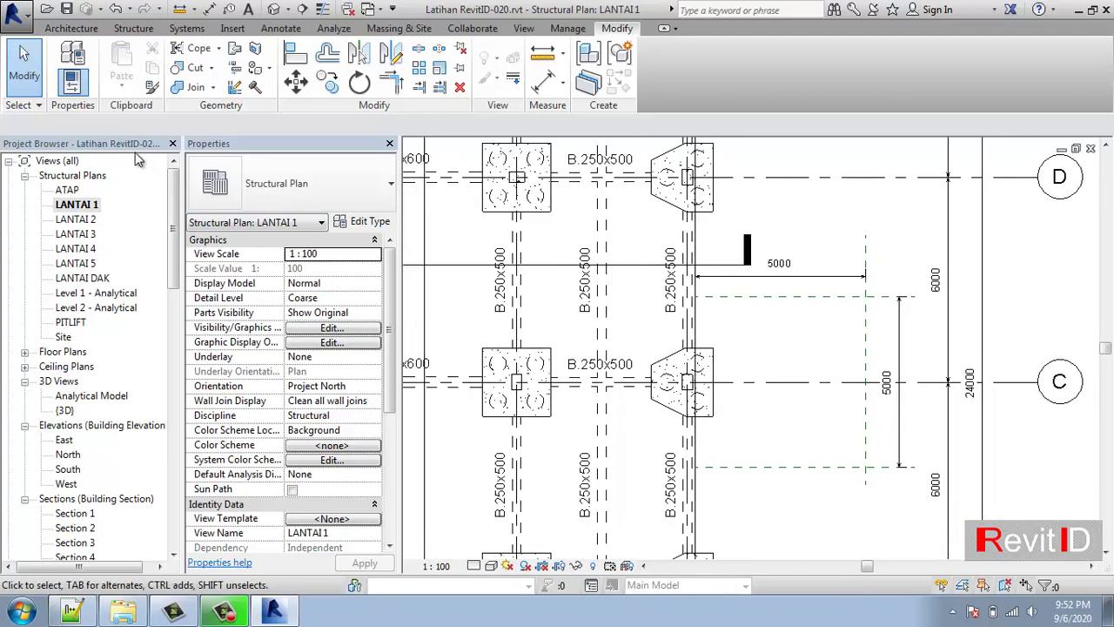
Start a ramp sketch with base offset -500 and top level LANTAI 1
click(71, 30)
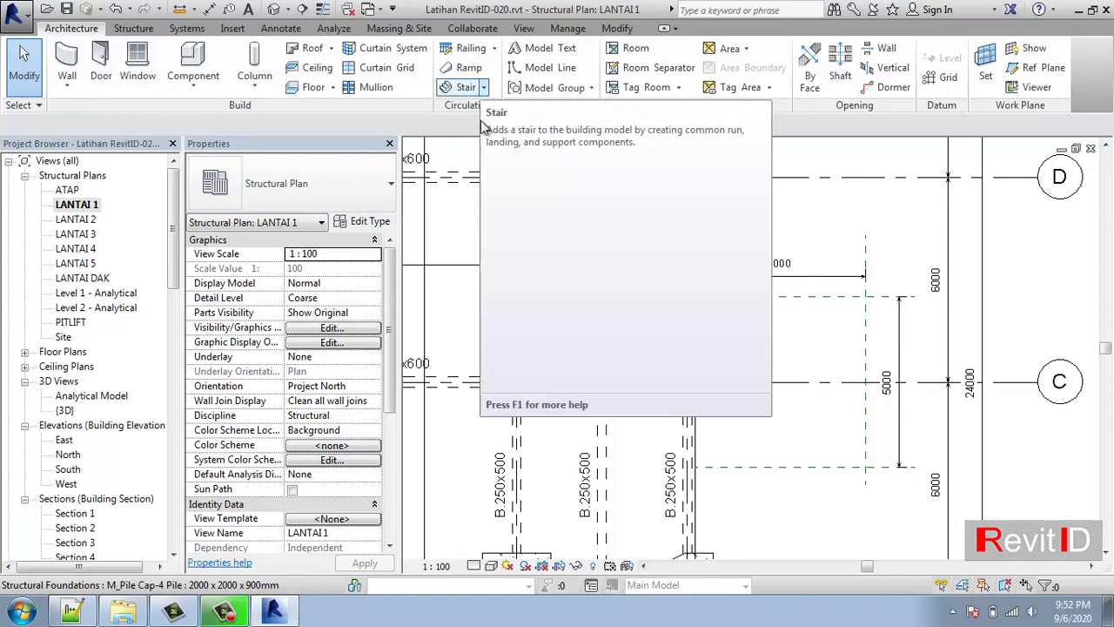
click(475, 75)
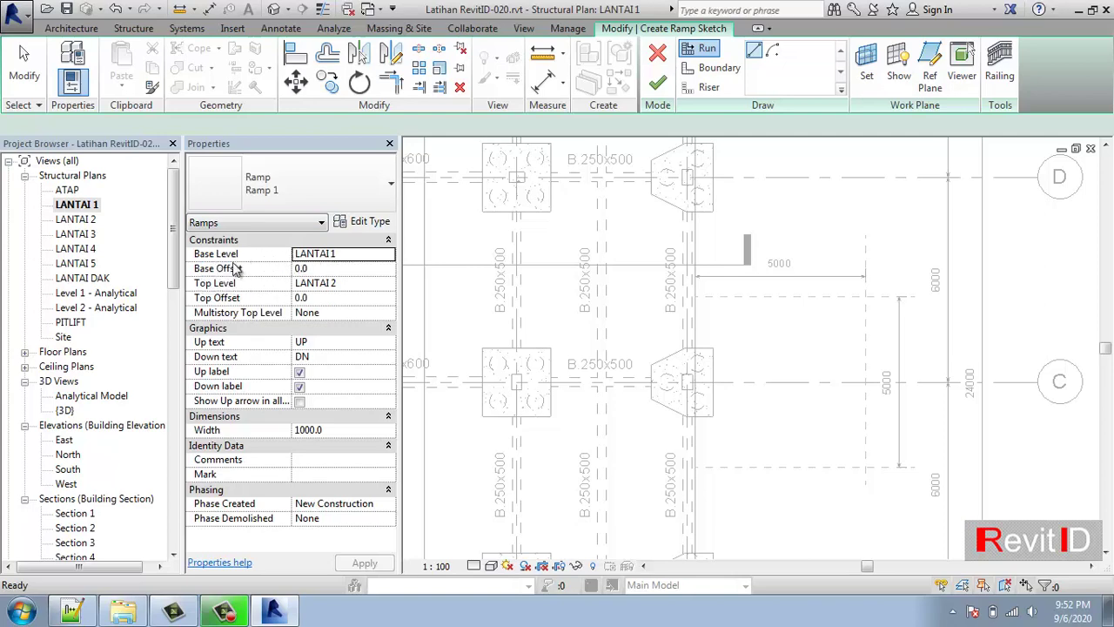
click(358, 268)
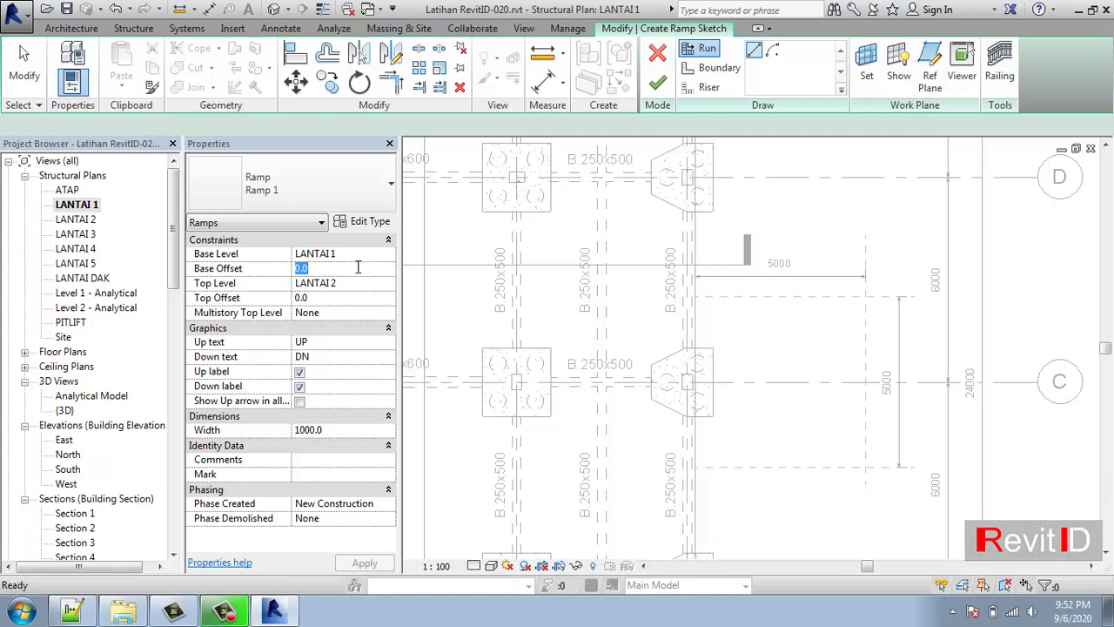
text(-)
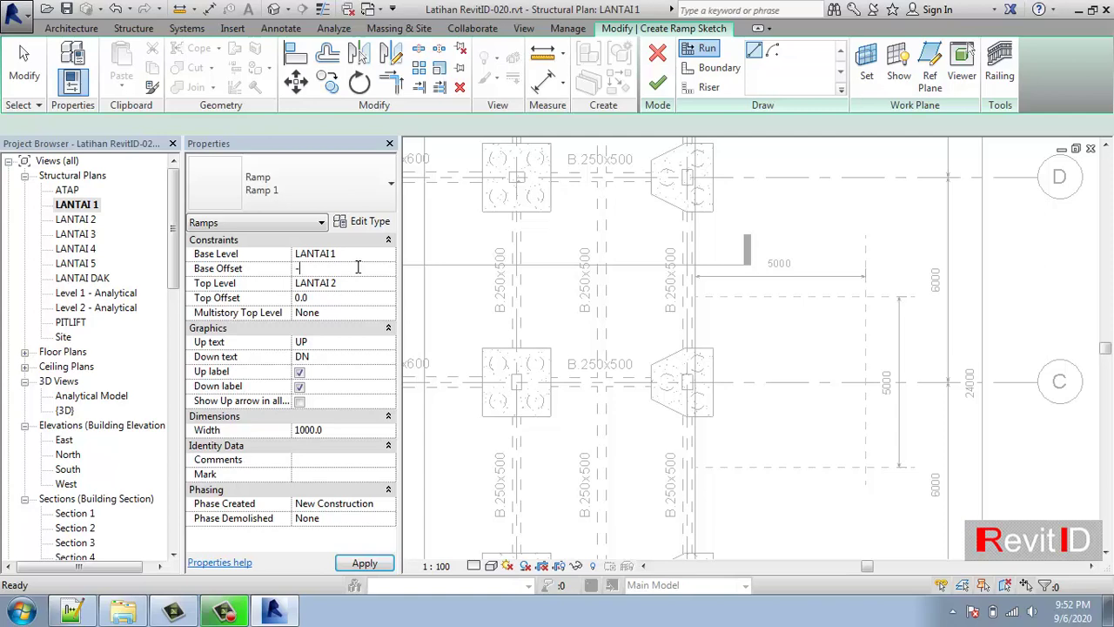
text(500)
click(383, 285)
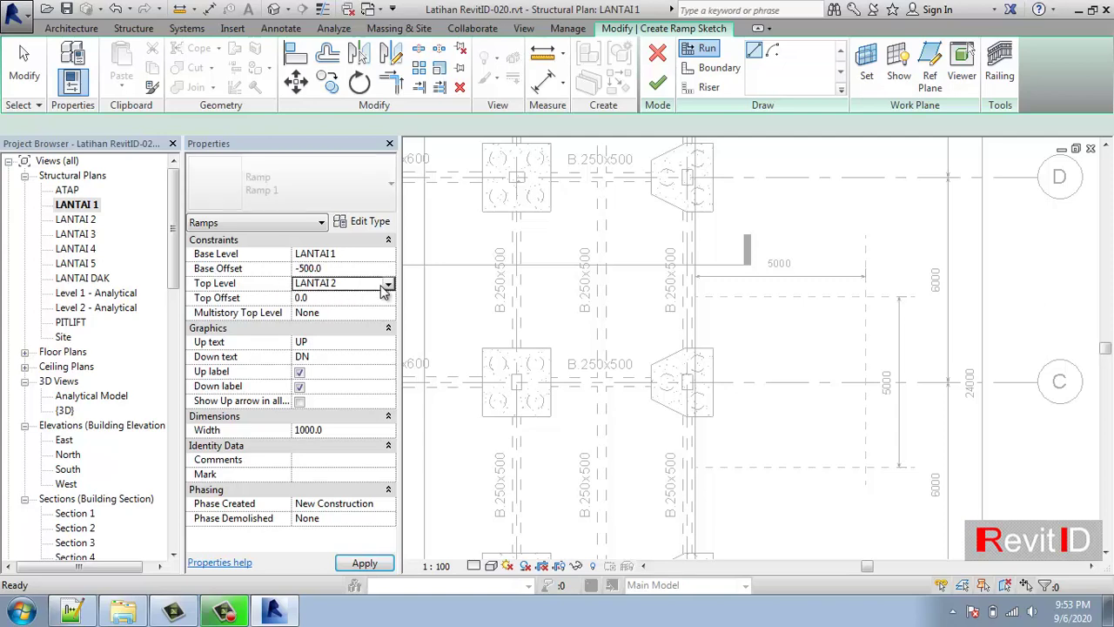
click(388, 283)
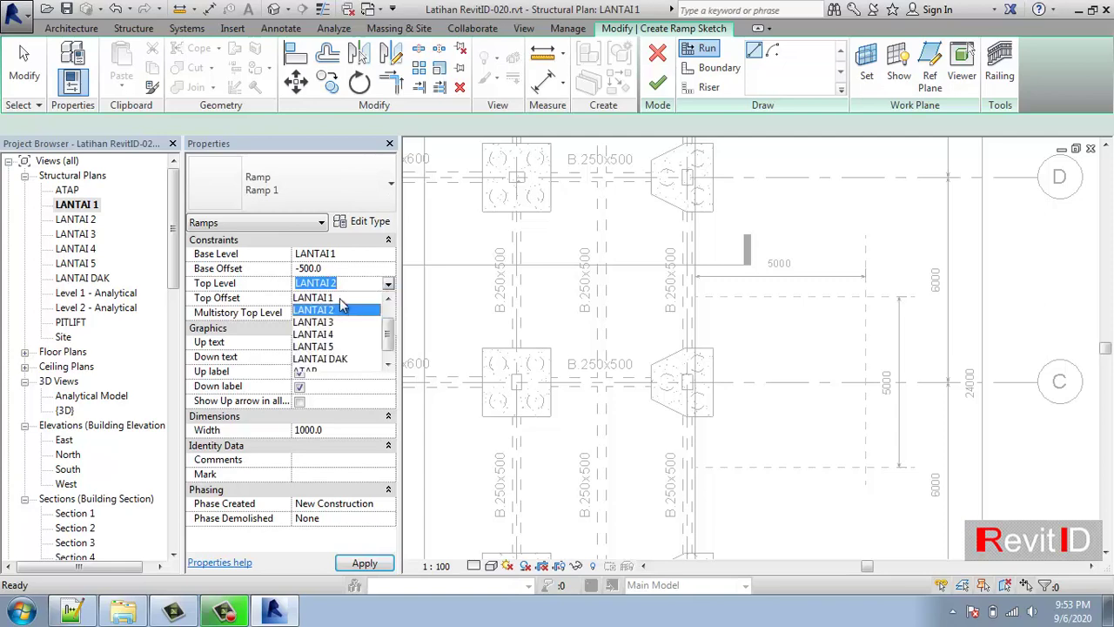
click(323, 300)
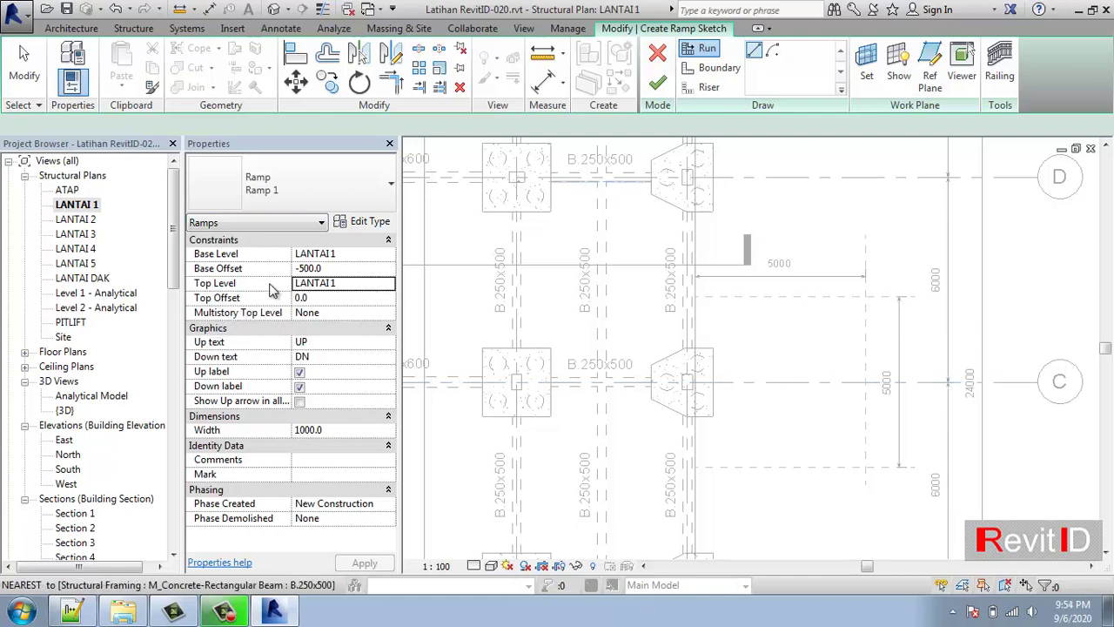
Set the Maximum Incline Length of the Ramp 1 type to 5000
click(381, 223)
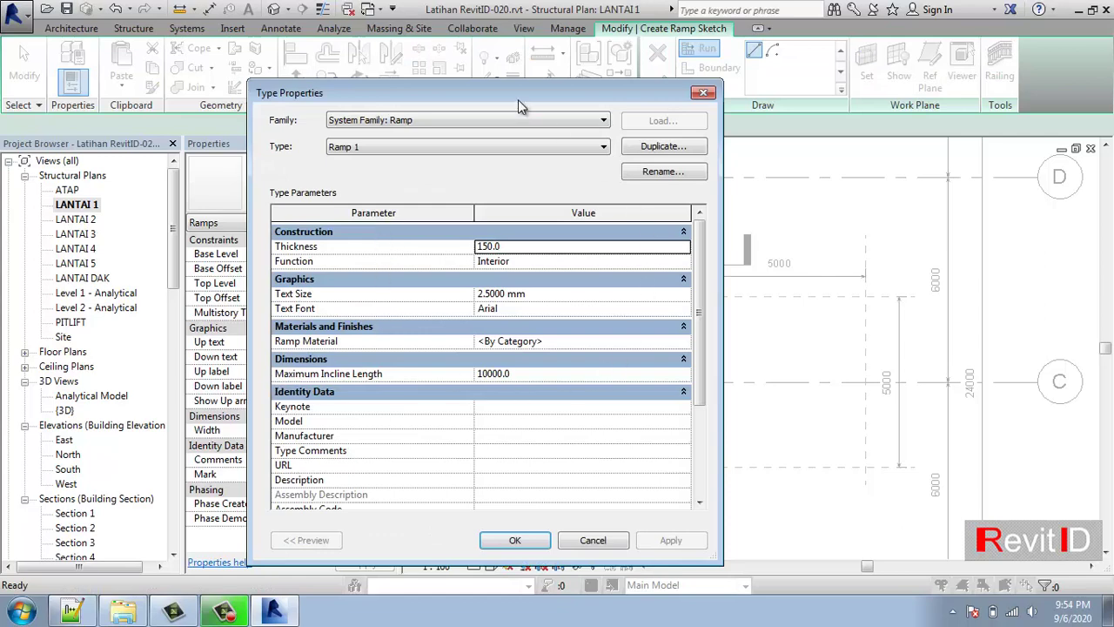
drag(518, 98, 518, 45)
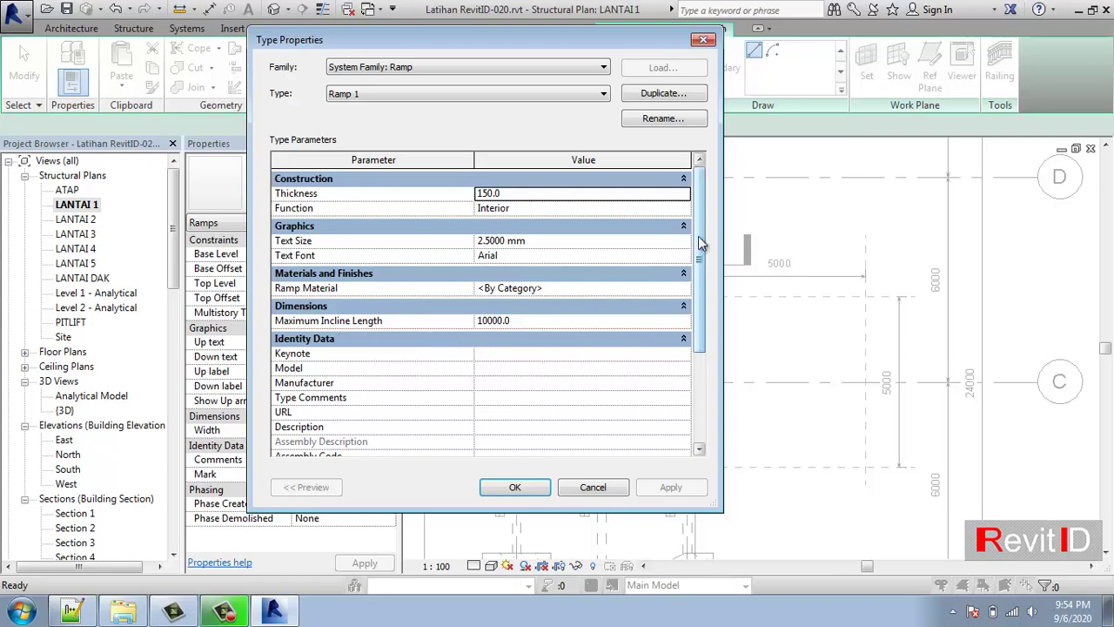
scroll(698, 241, down, 3)
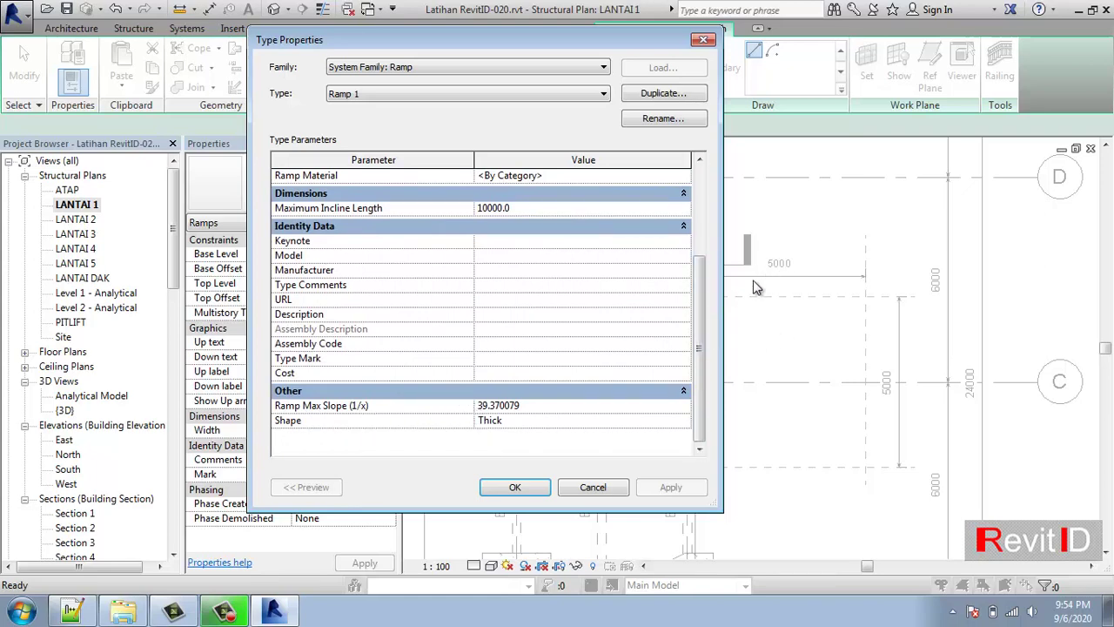
scroll(701, 305, up, 3)
click(560, 275)
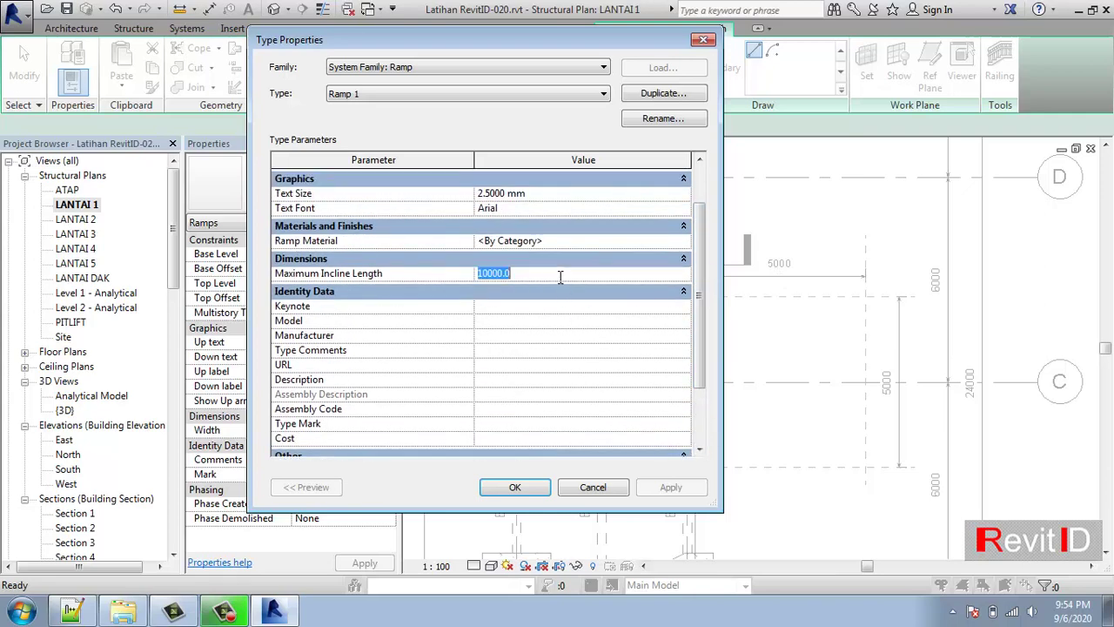
text(5000)
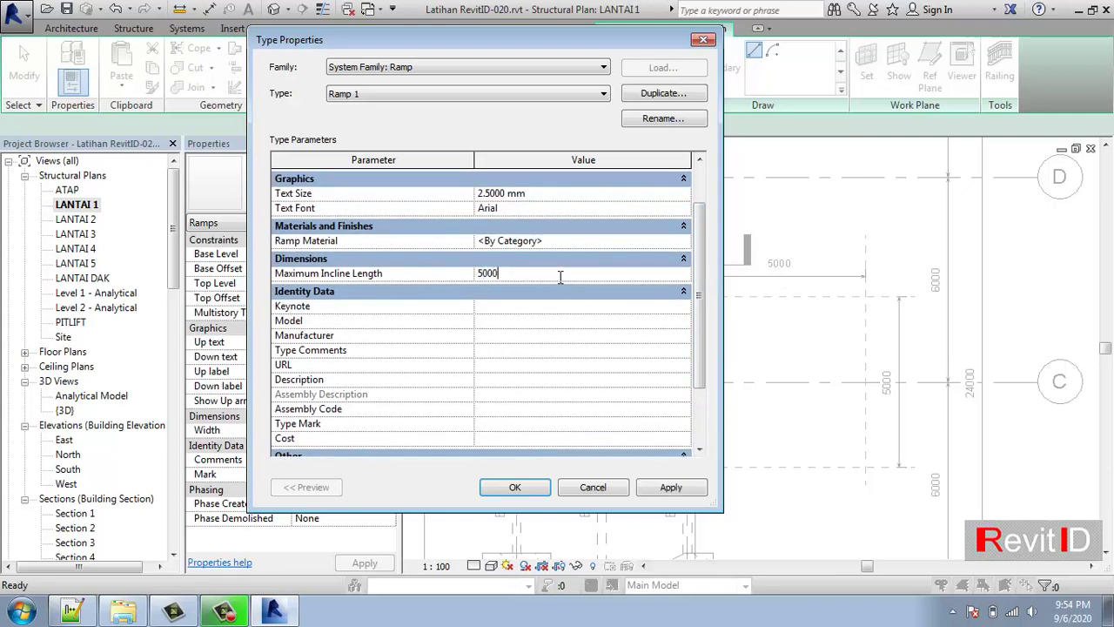
click(560, 277)
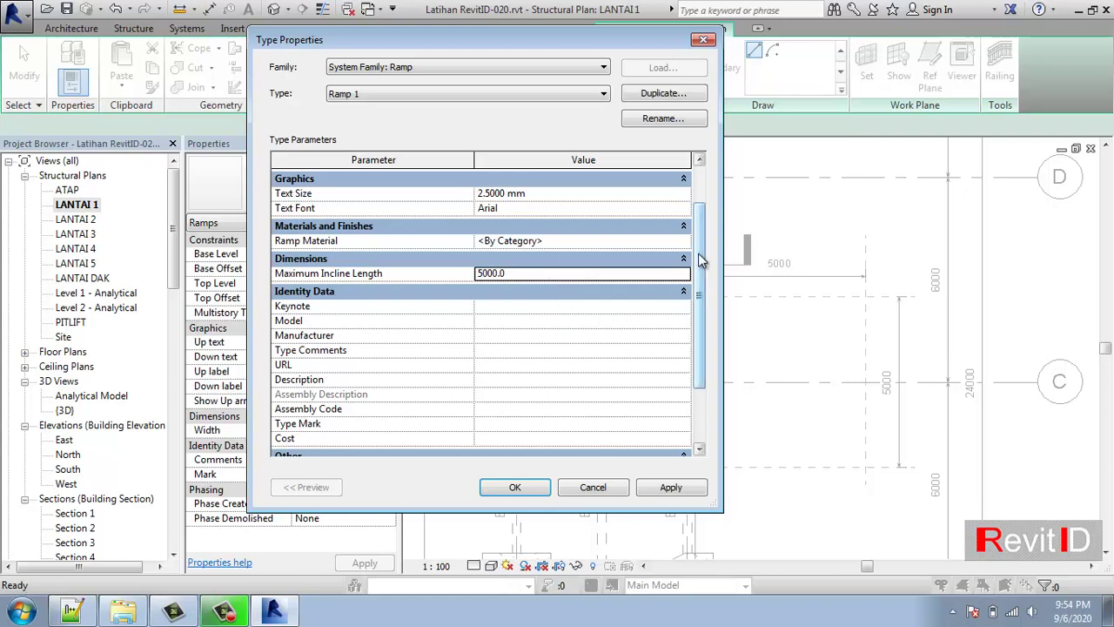
Open Calculator and divide the 5000 ramp length by the 500 rise to work out the slope ratio
drag(698, 253, 700, 295)
click(21, 611)
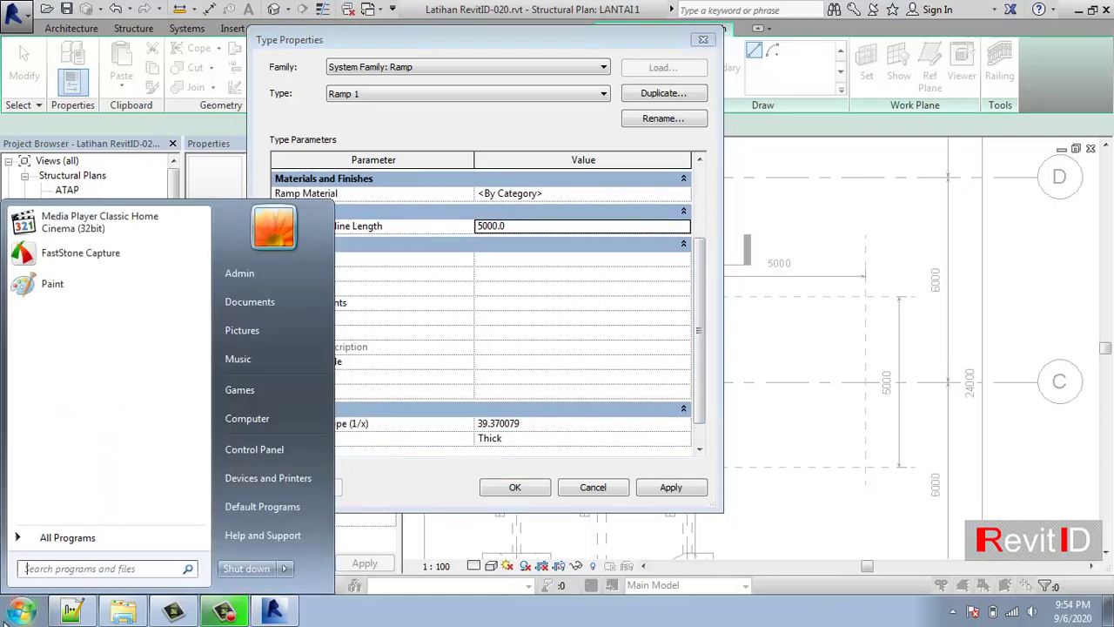
text(cal)
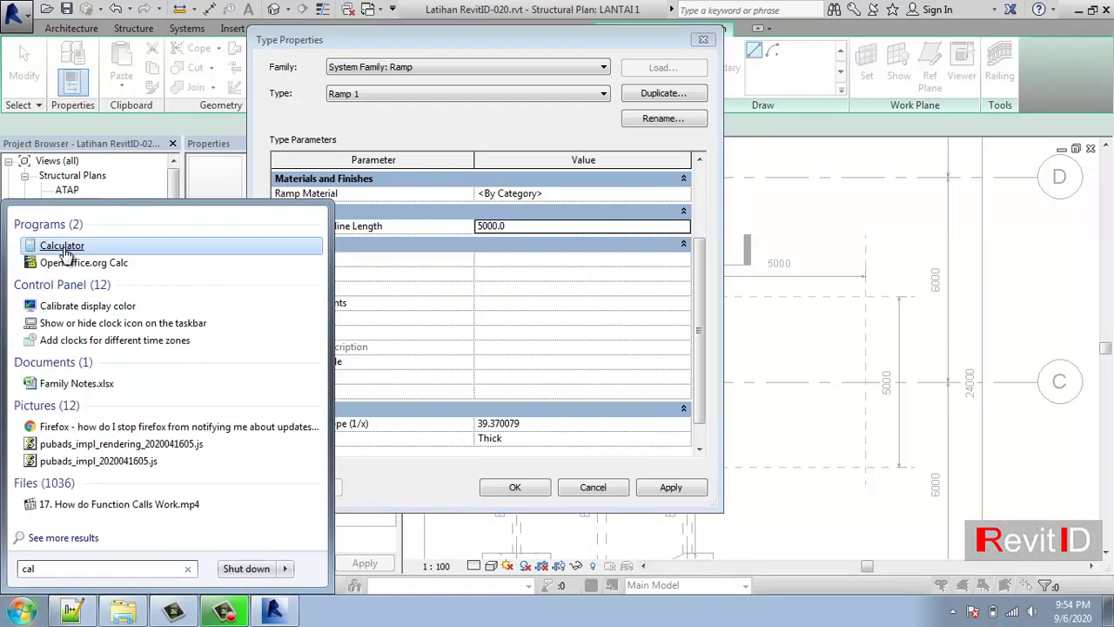
click(63, 247)
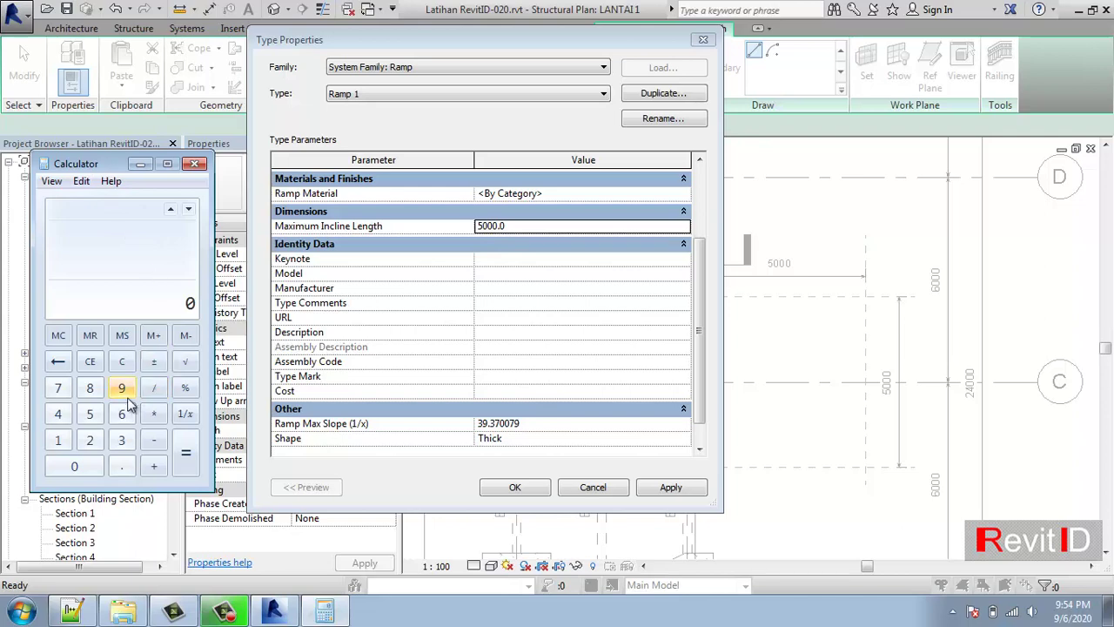
click(89, 413)
double_click(74, 468)
click(74, 467)
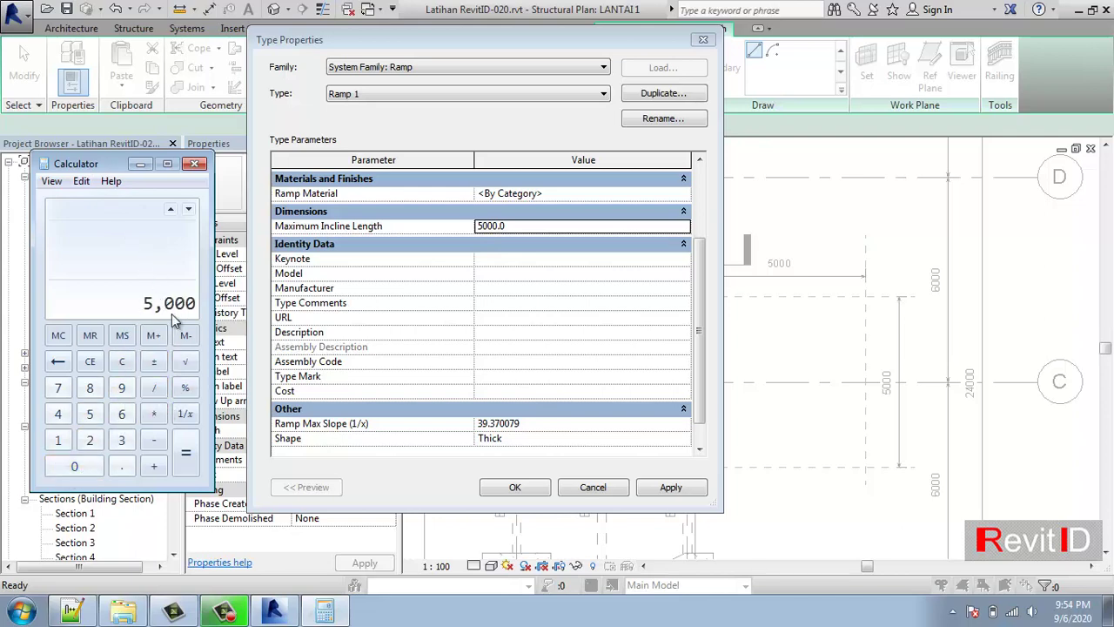
click(161, 385)
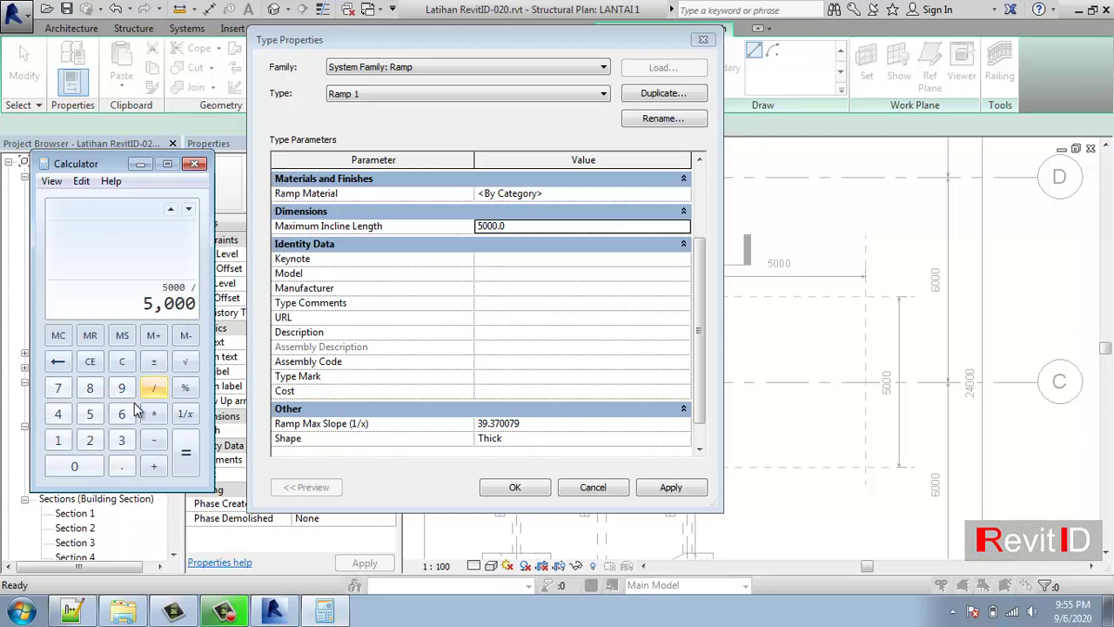
click(90, 413)
double_click(74, 468)
click(188, 450)
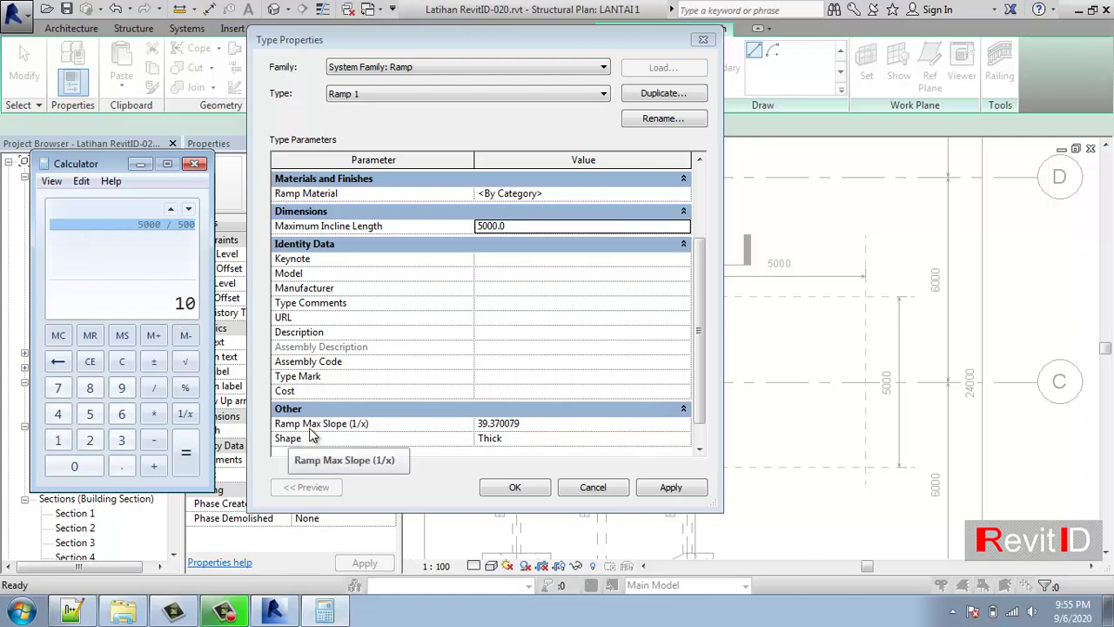
Set the Ramp Max Slope (1/x) of the Ramp 1 type to 10 and accept the type properties
click(542, 426)
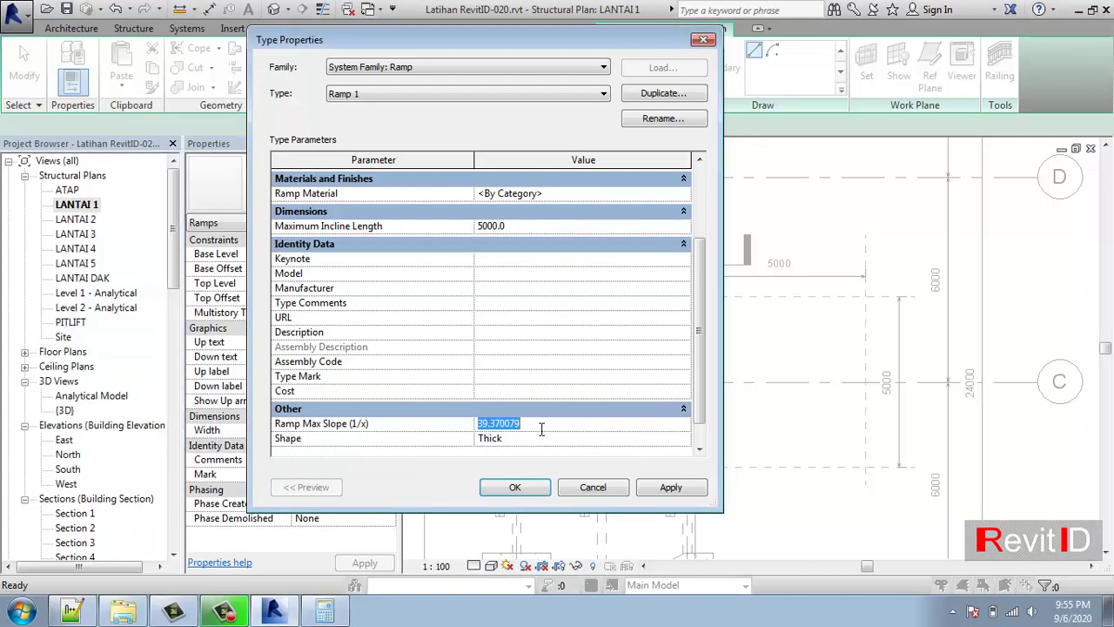
text(010)
click(665, 488)
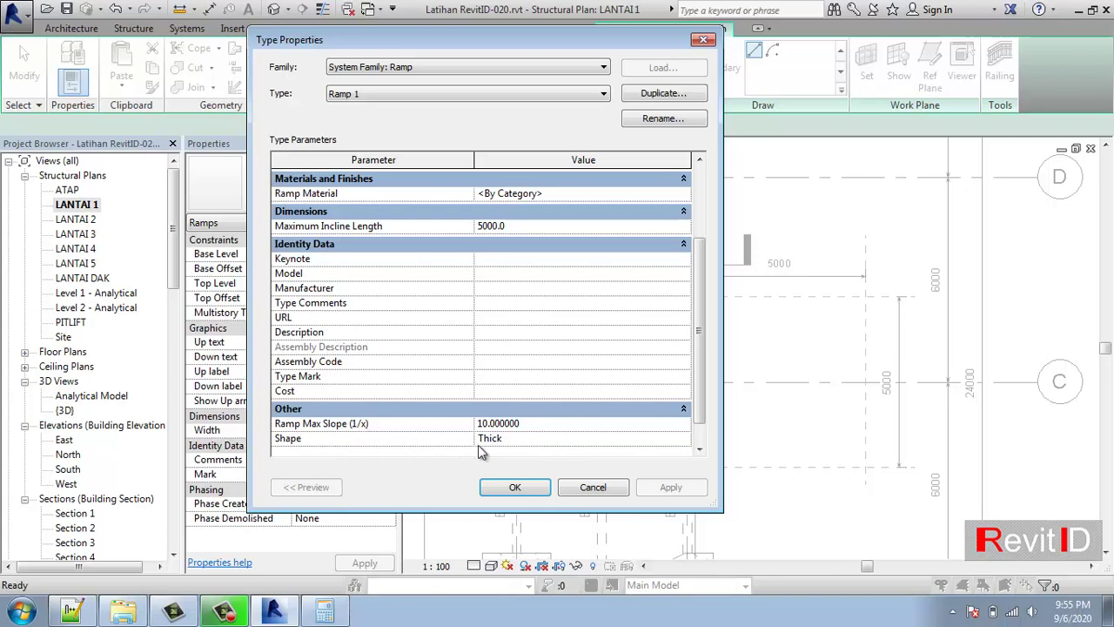
click(324, 611)
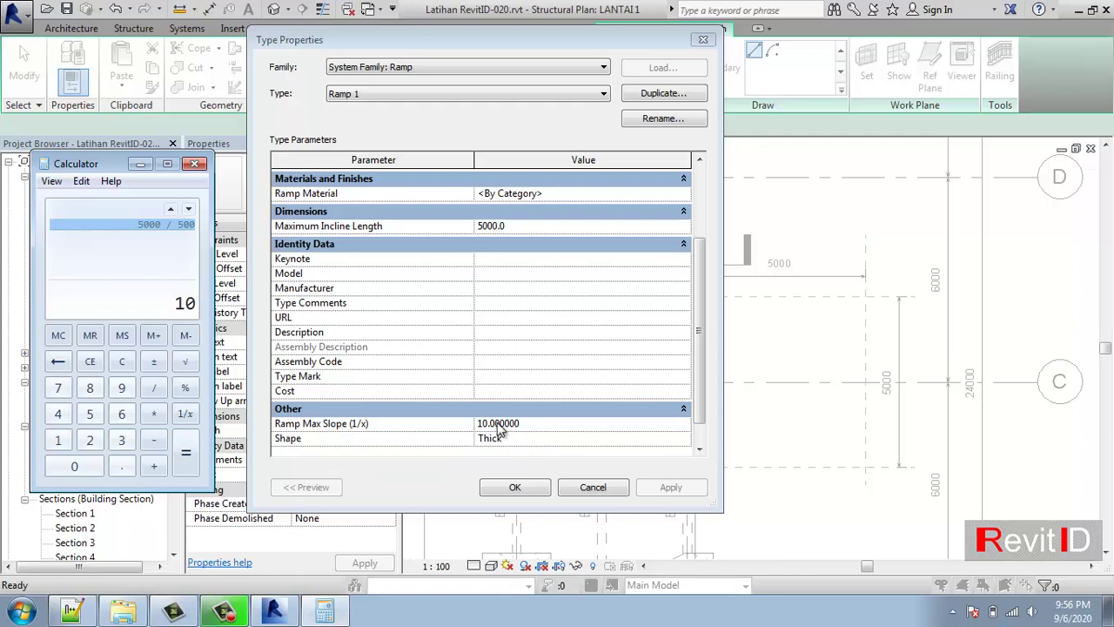
click(515, 487)
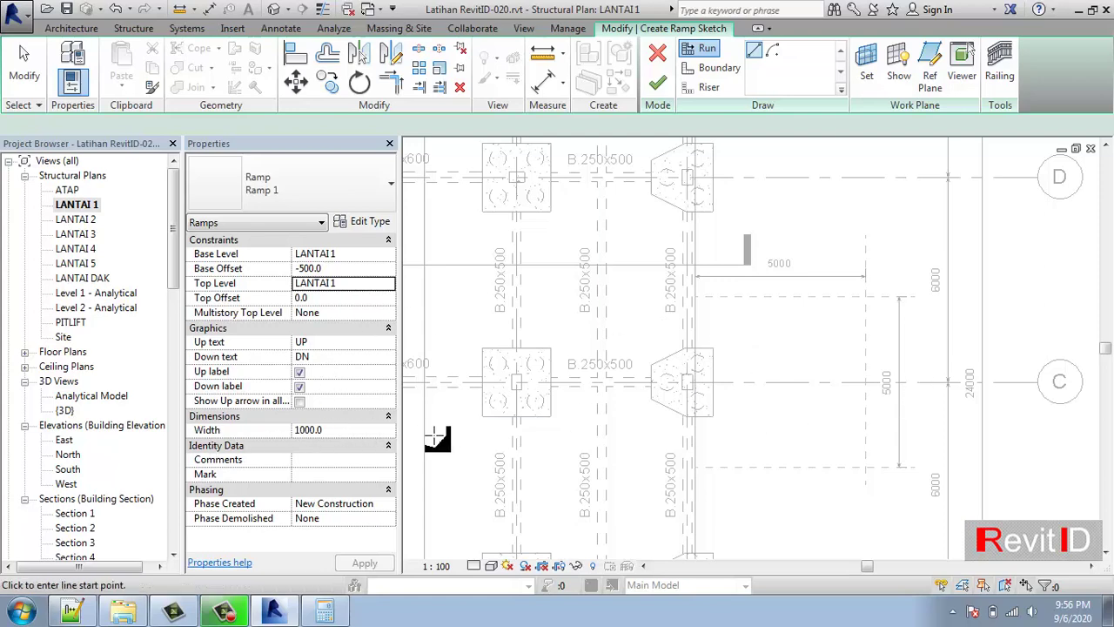
Set the ramp width to 5000 and apply it
click(338, 431)
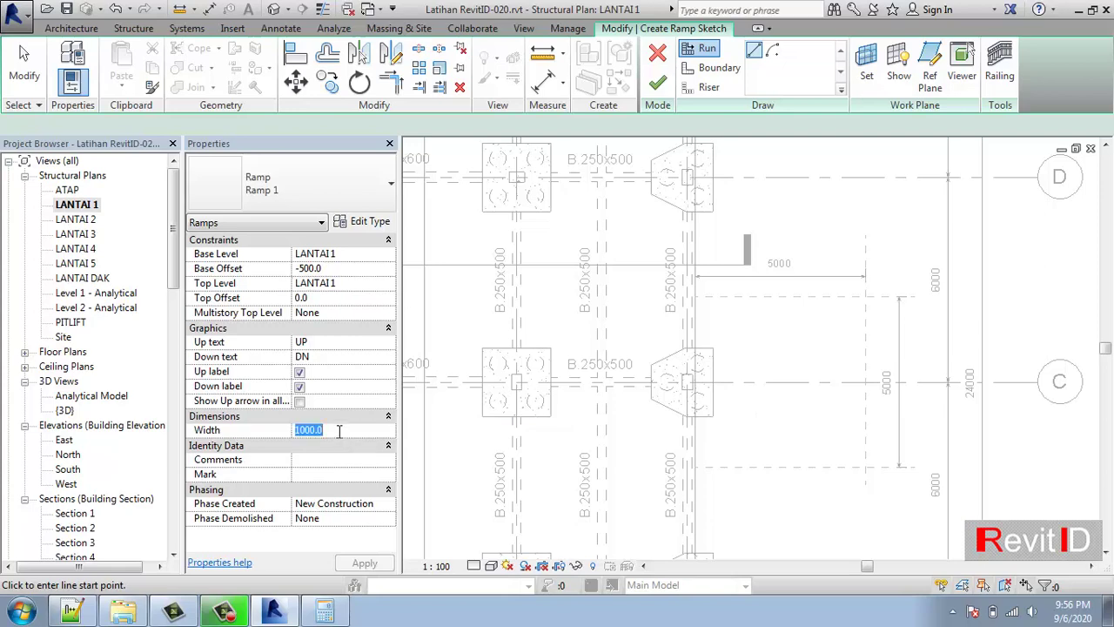
text(5000)
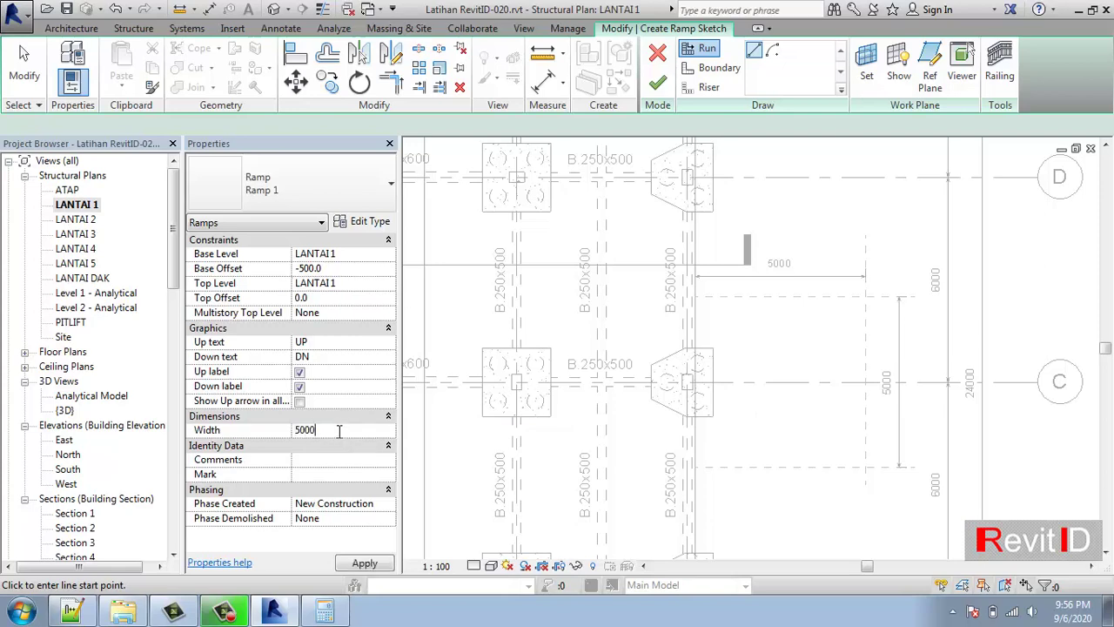
click(365, 563)
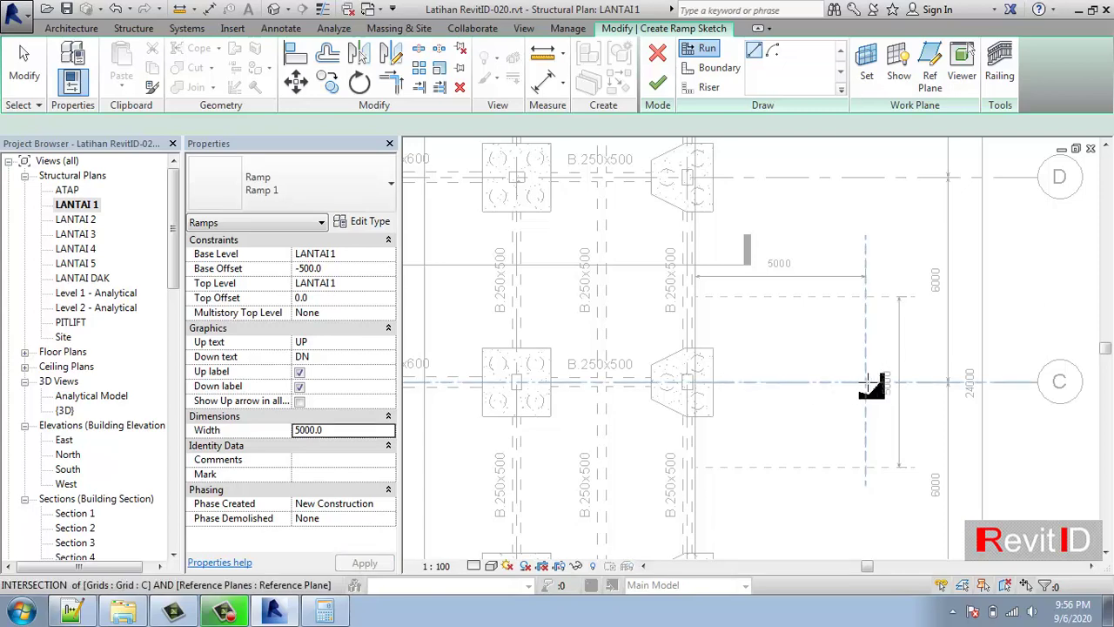
Draw a 5000 ramp run along grid C from the vertical reference plane to the floor edge and finish the sketch
click(866, 383)
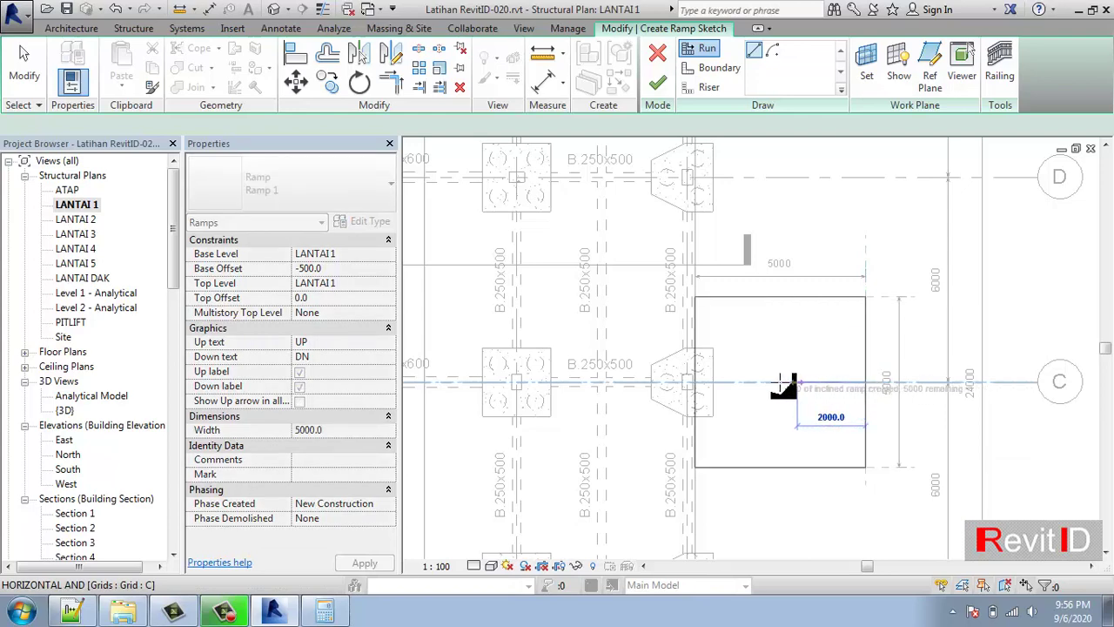
scroll(699, 385, up, 3)
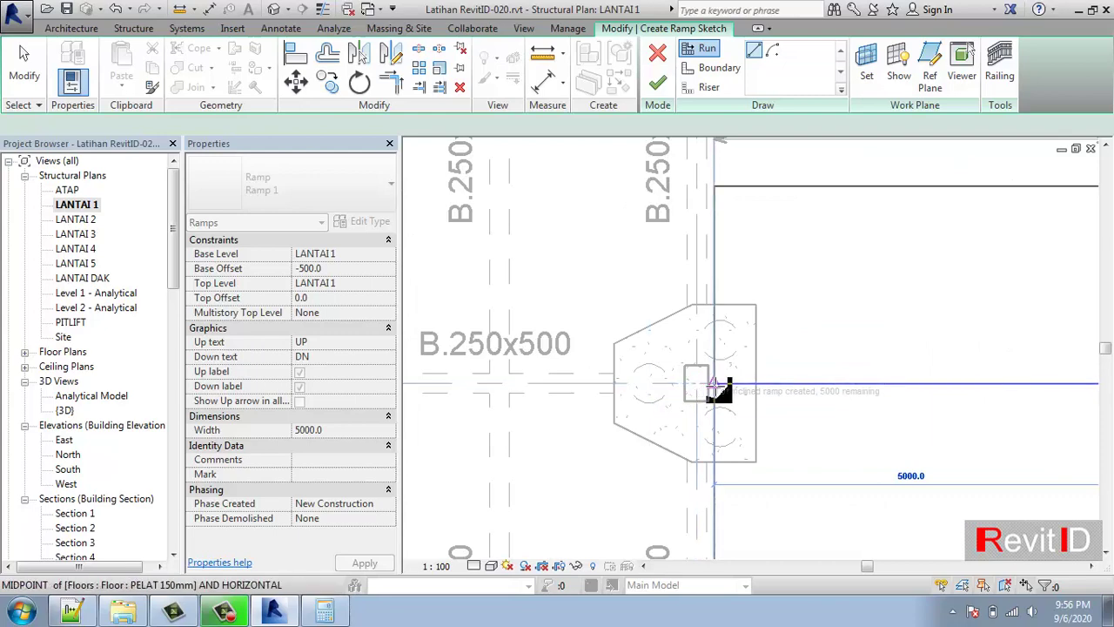
click(715, 385)
key(Escape)
scroll(783, 375, down, 1)
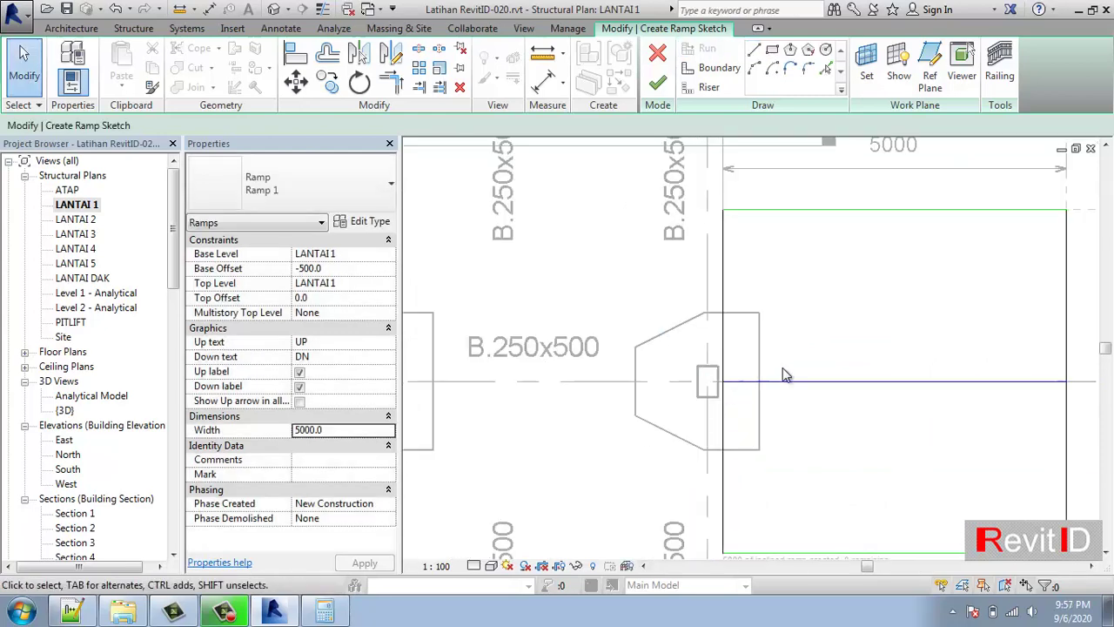
scroll(783, 374, down, 4)
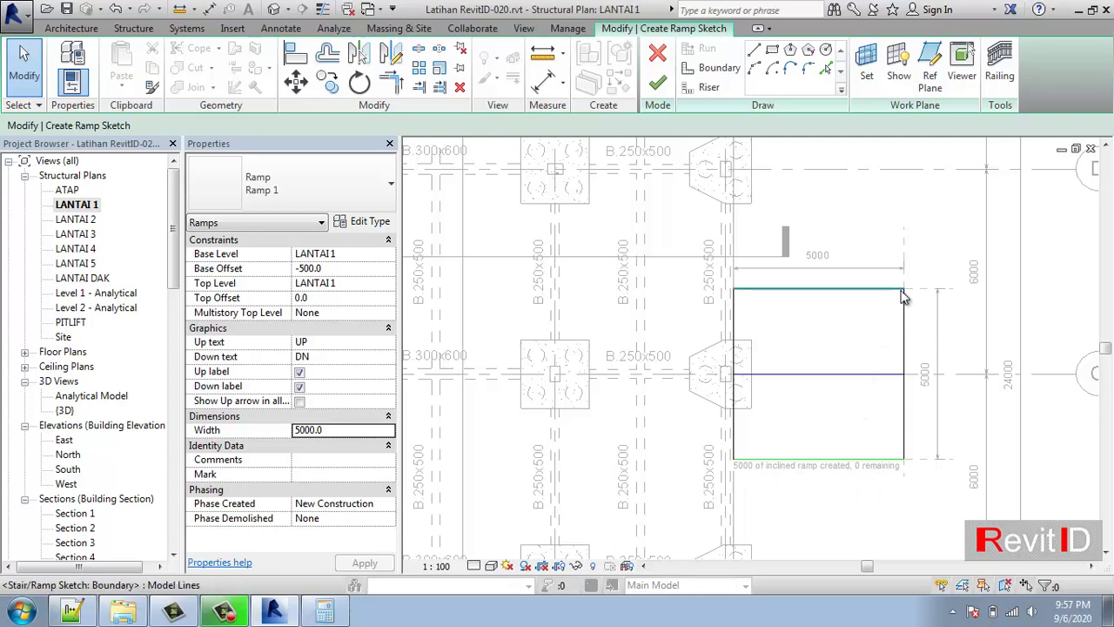
click(903, 331)
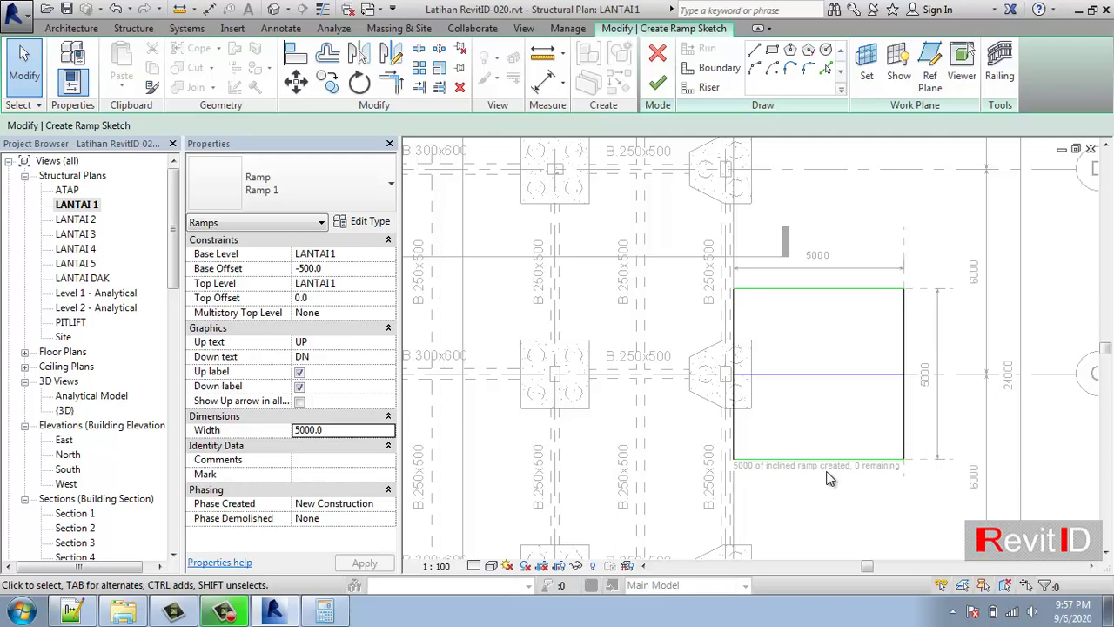
click(657, 85)
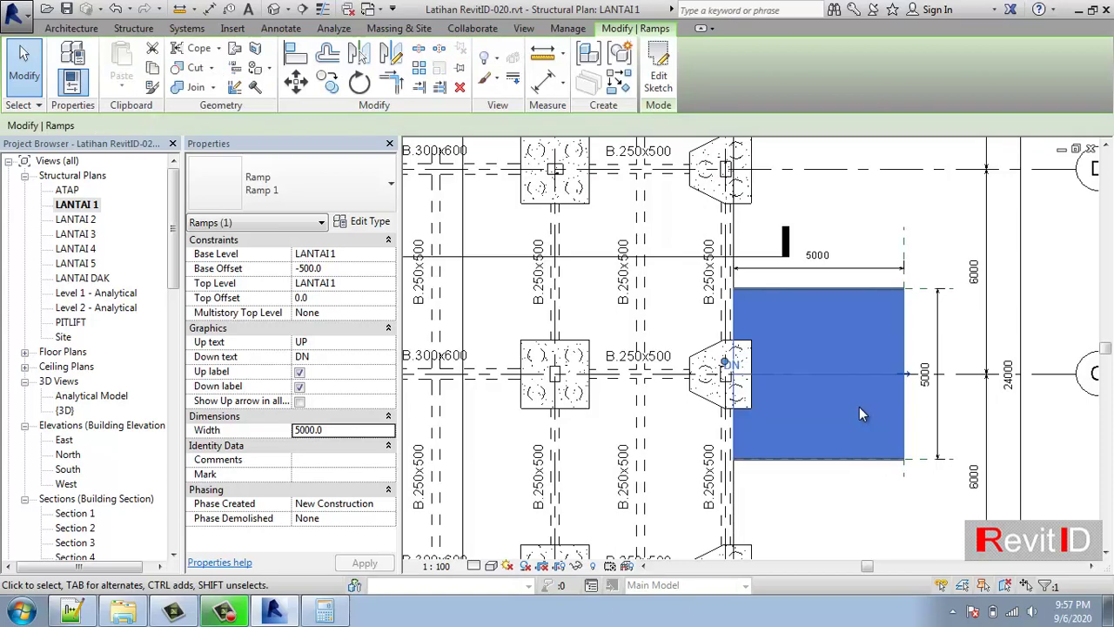
click(896, 212)
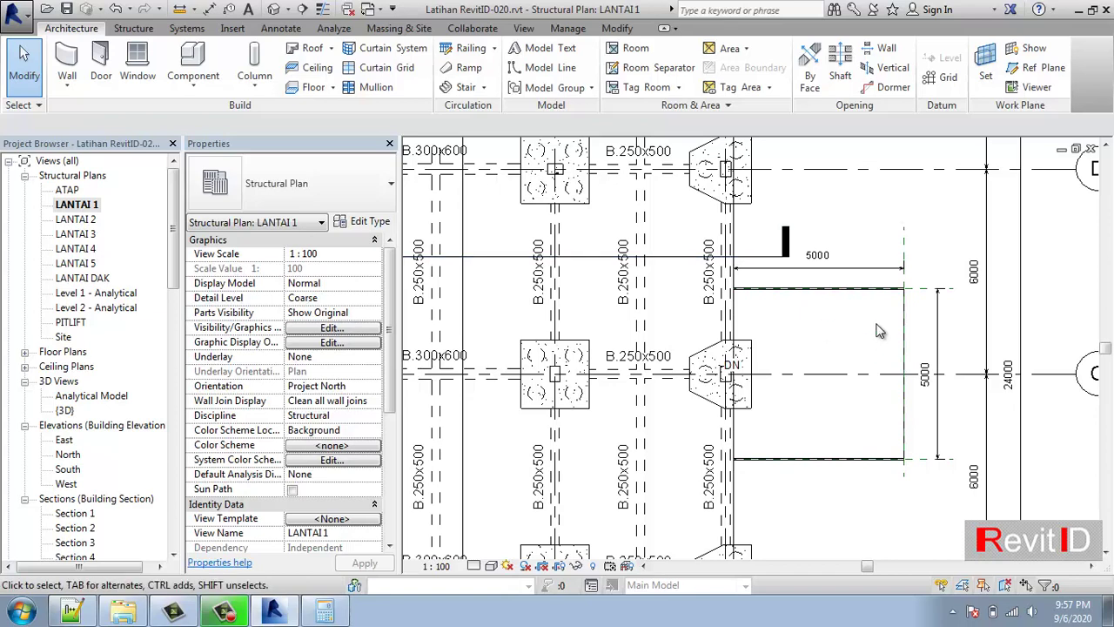
Open the default 3D view and examine the ramp location and its railings beside the building
click(273, 8)
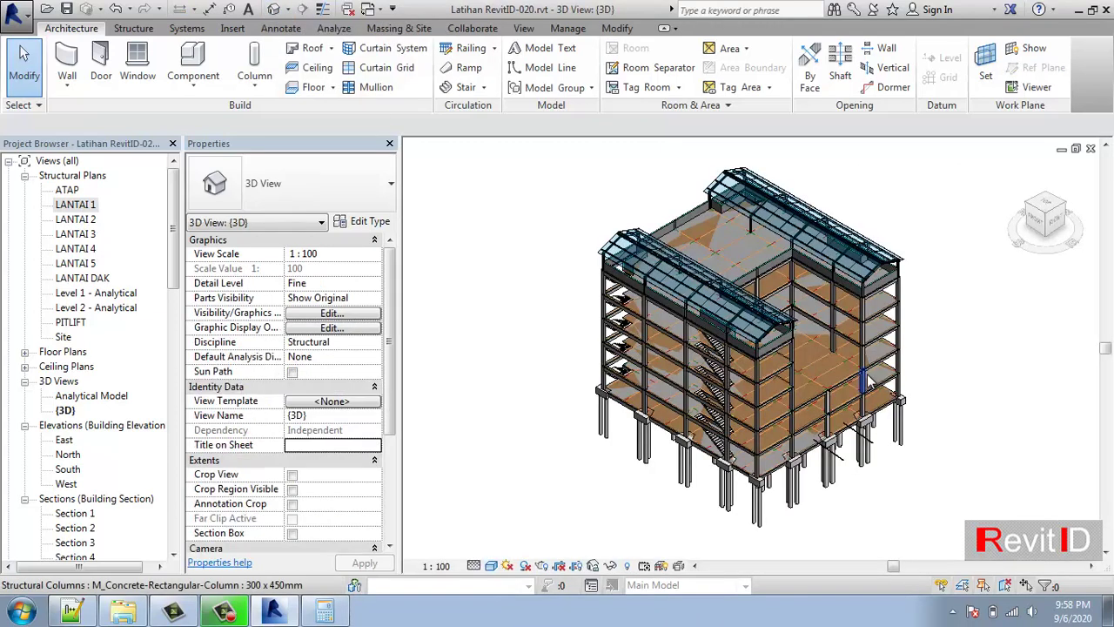
scroll(851, 481, up, 4)
scroll(841, 467, up, 2)
middle_drag(849, 470, 811, 458)
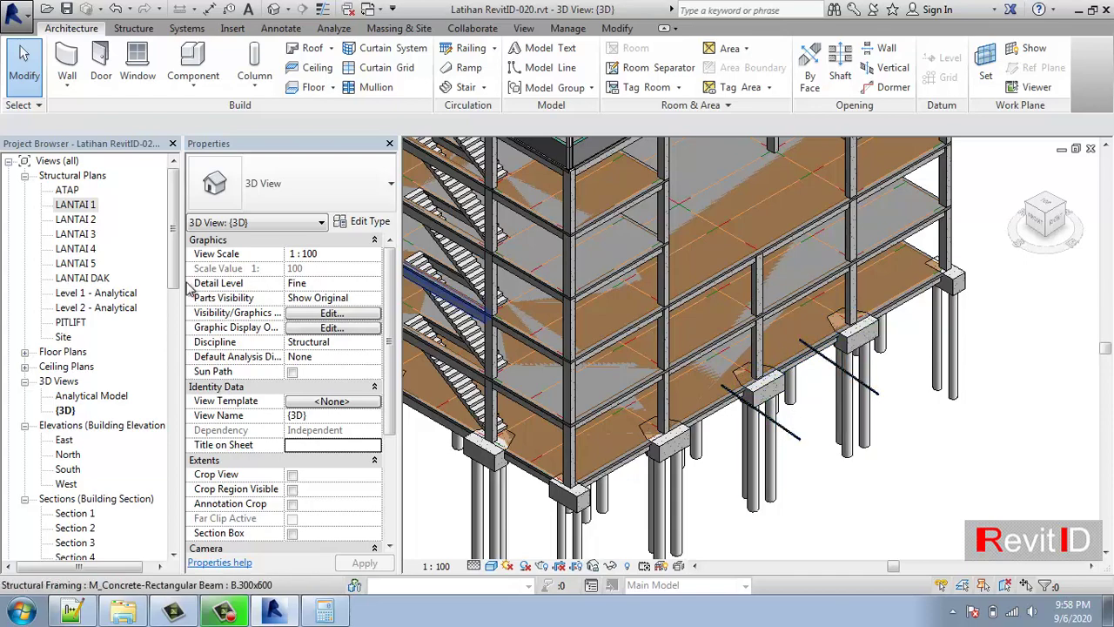
scroll(799, 444, up, 3)
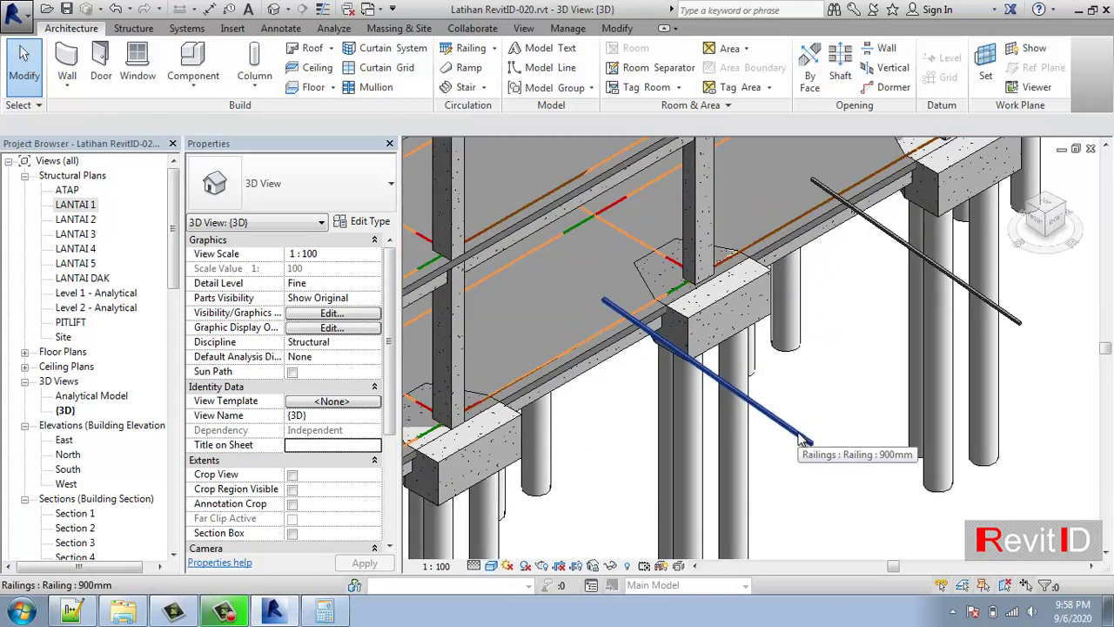
scroll(799, 444, down, 3)
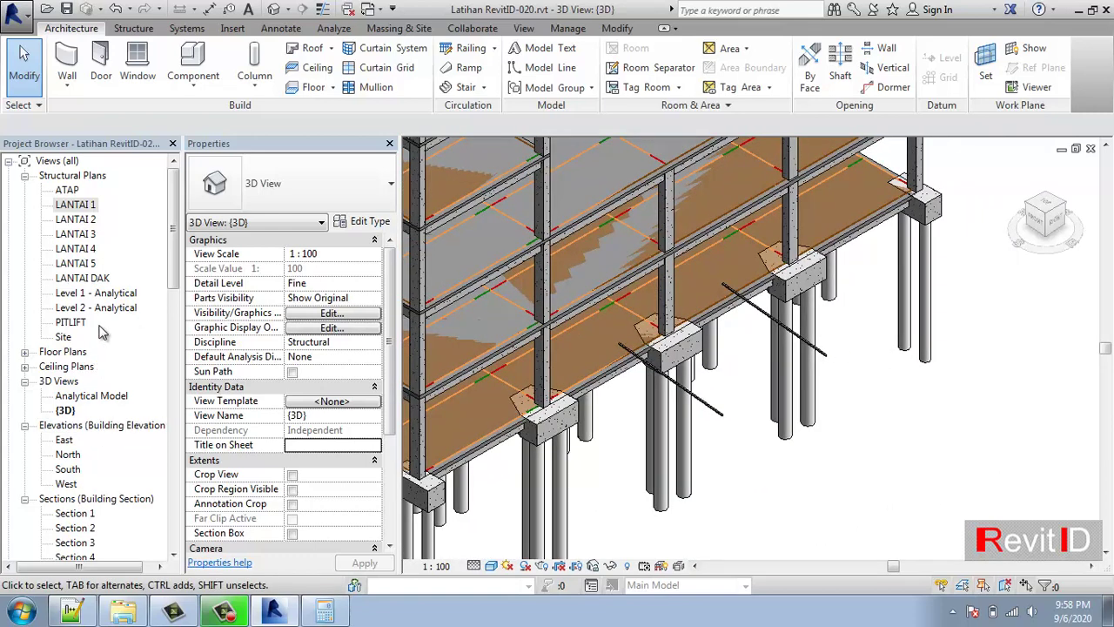
Turn on the visibility of the Ramps model category in the 3D view
click(524, 29)
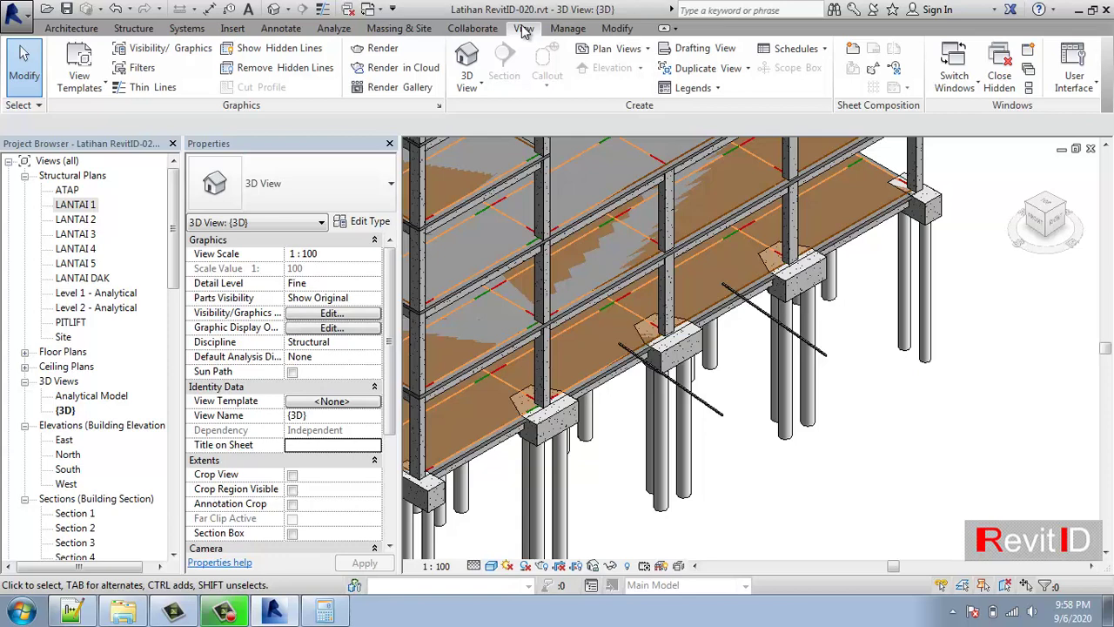
click(169, 56)
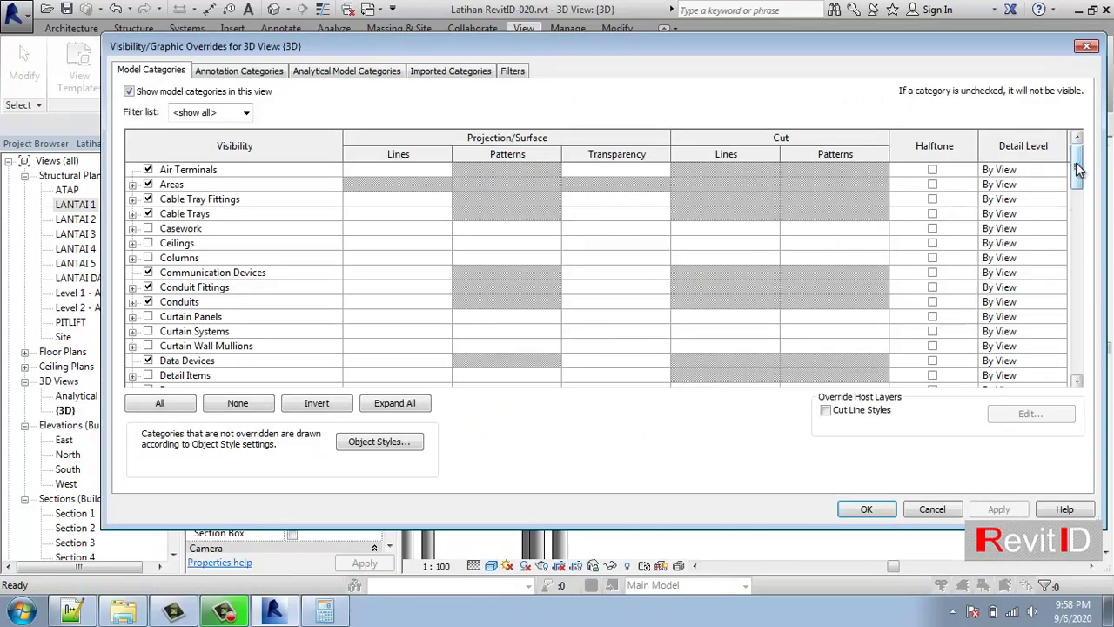
drag(1076, 169, 1077, 318)
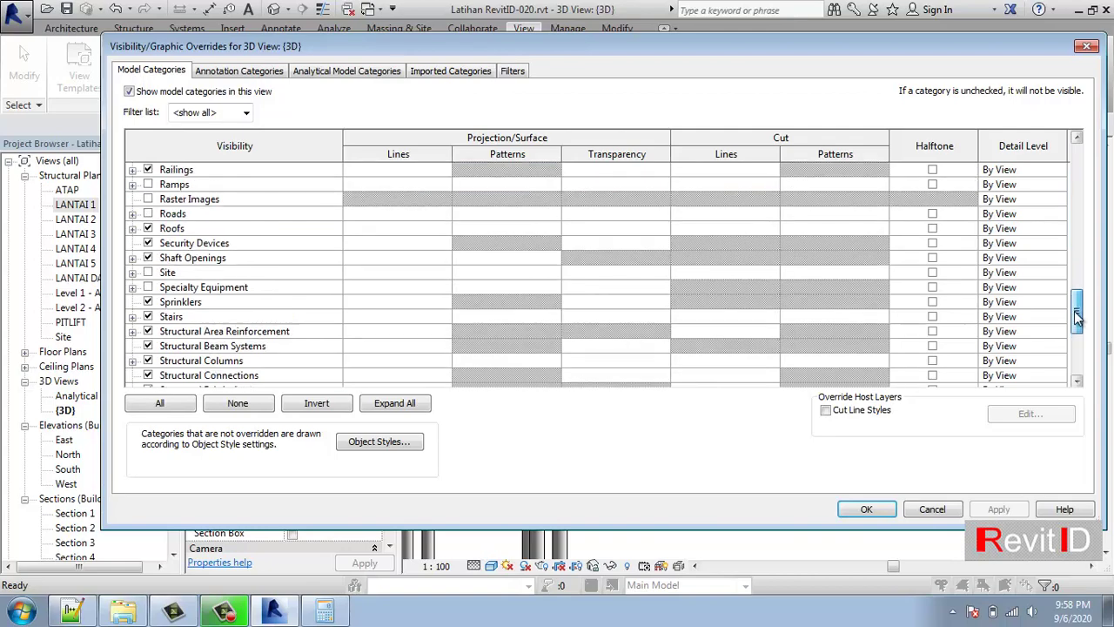
click(148, 184)
click(1001, 509)
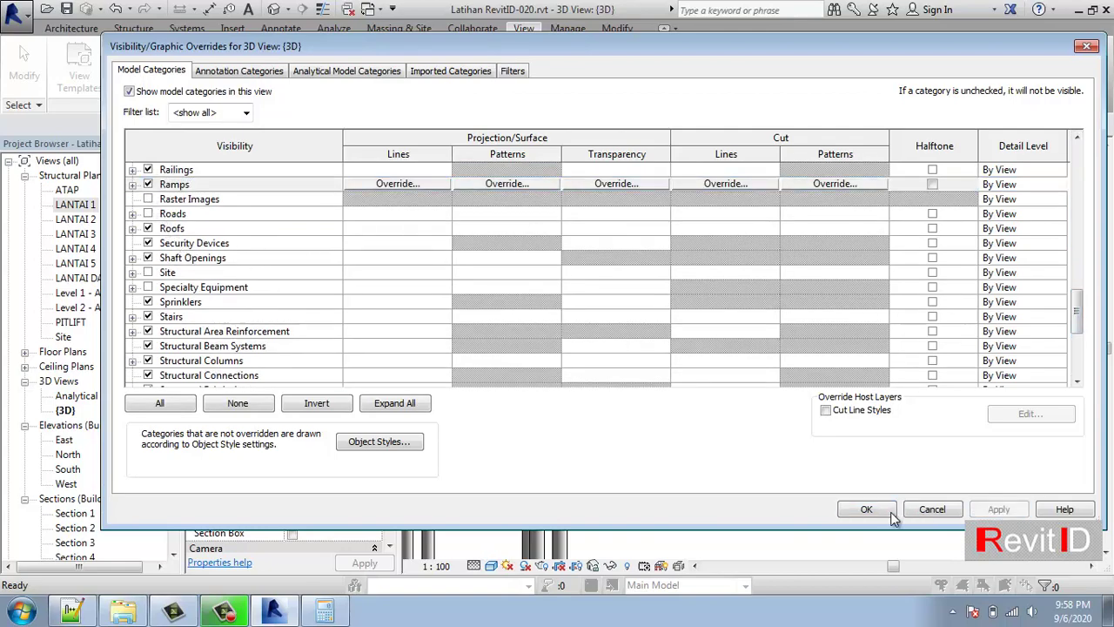
click(880, 511)
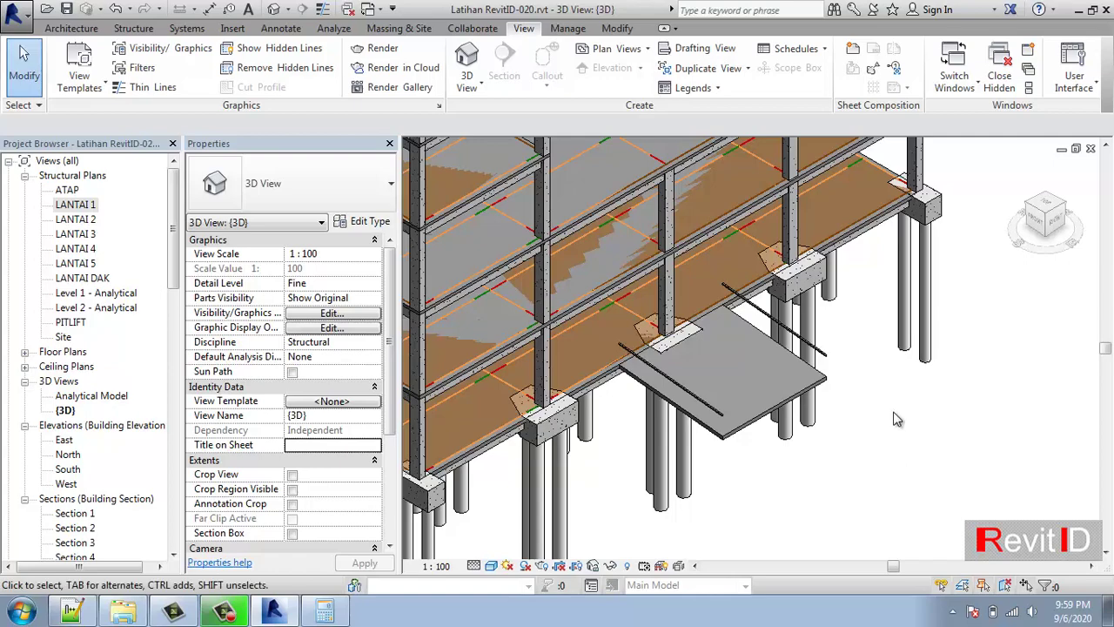
Delete the two 900mm railings along both sides of the ramp
scroll(897, 419, up, 3)
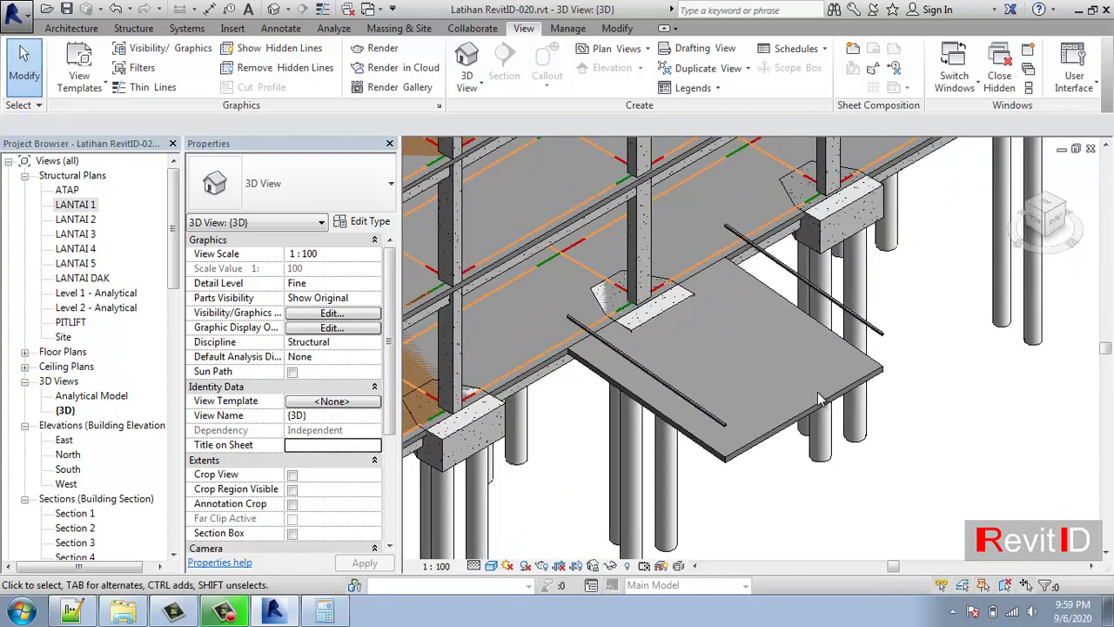
scroll(819, 398, down, 4)
shift+middle_drag(817, 421, 773, 401)
shift+middle_drag(892, 400, 872, 372)
scroll(866, 307, up, 2)
click(866, 306)
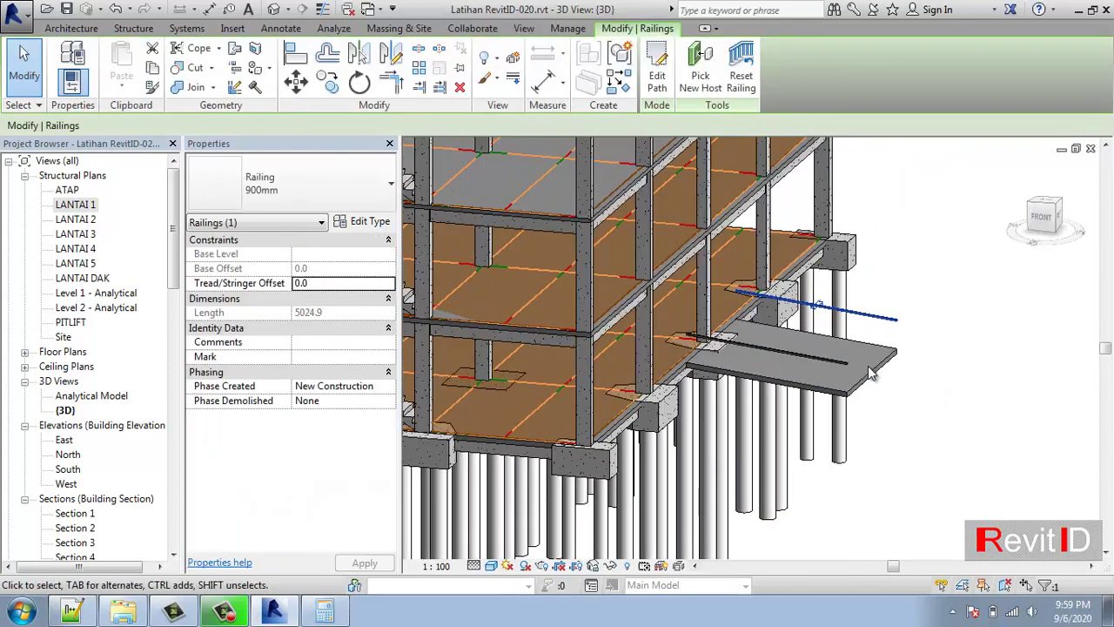
click(920, 349)
click(794, 355)
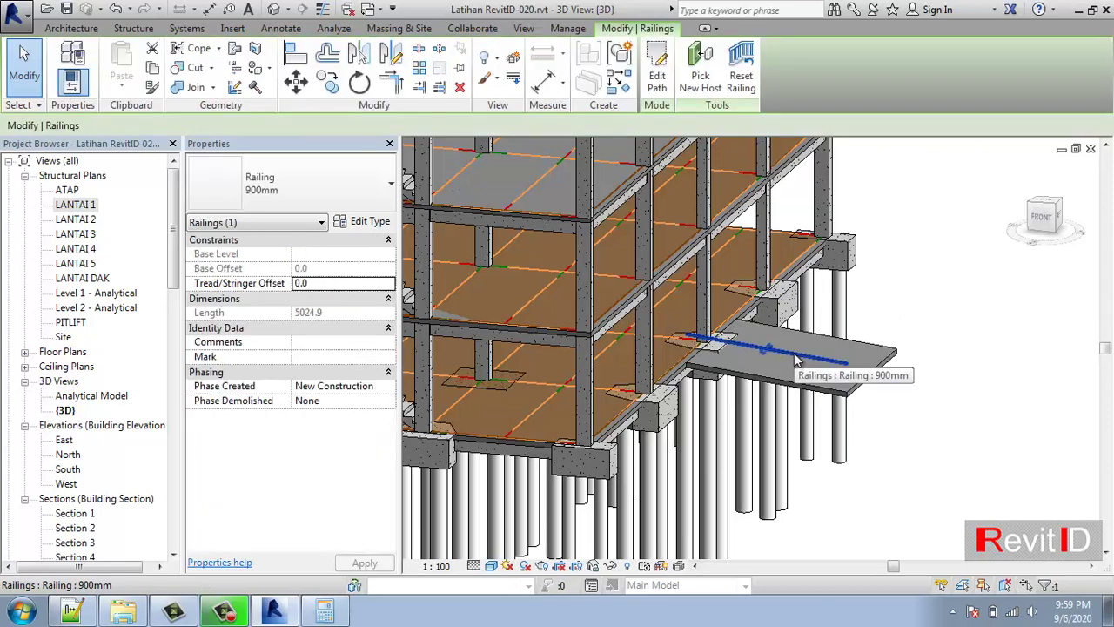
key(Escape)
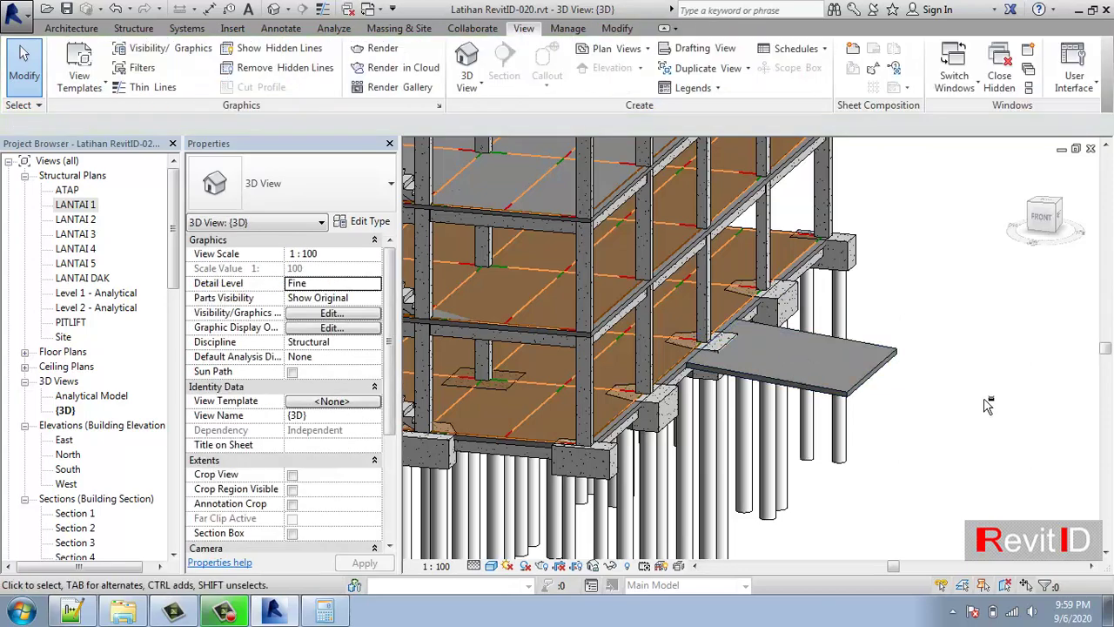
Examine up close where the ramp meets the floor edge and the pile cap
shift+middle_drag(794, 352, 965, 374)
scroll(645, 333, up, 3)
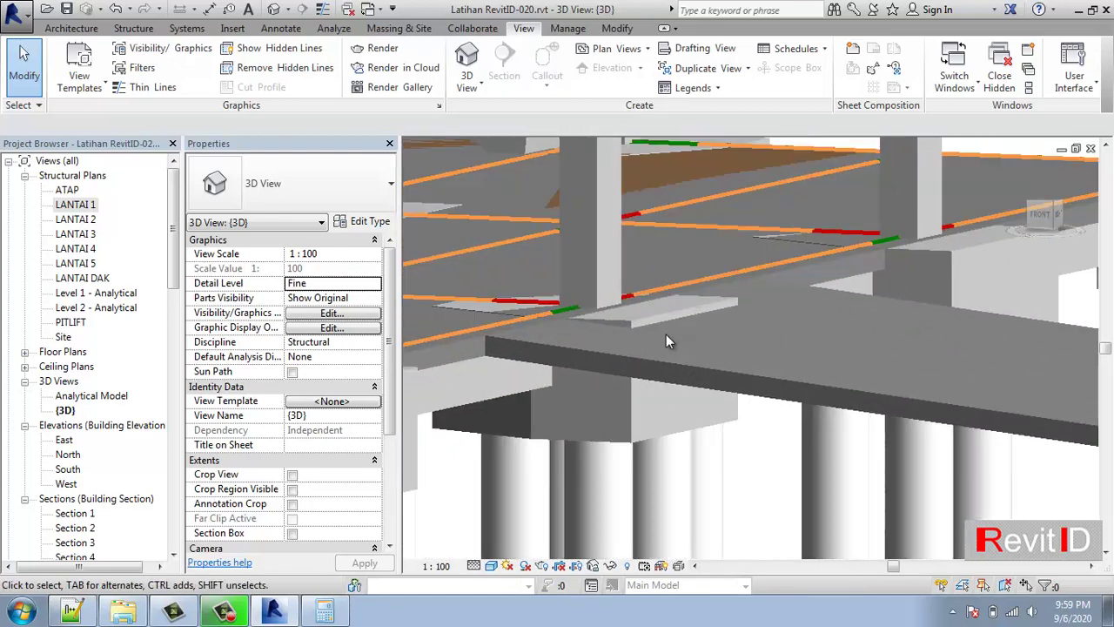
scroll(665, 342, up, 1)
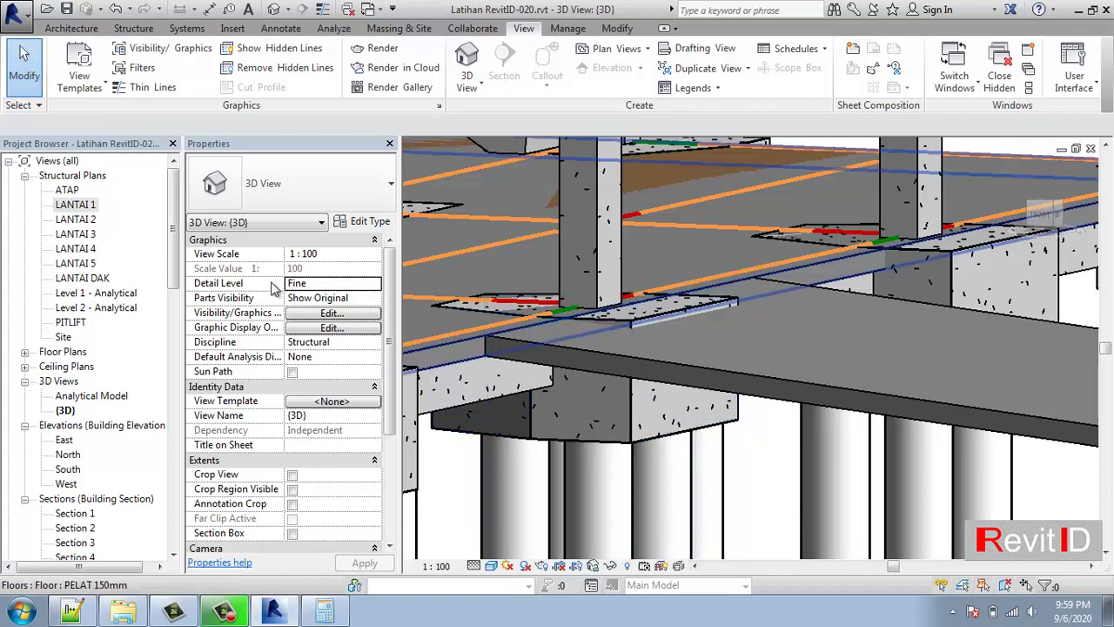
Open the LANTAI 1 structural plan and draw a building section along grid C through the edge pile cap and the ramp
scroll(695, 319, down, 2)
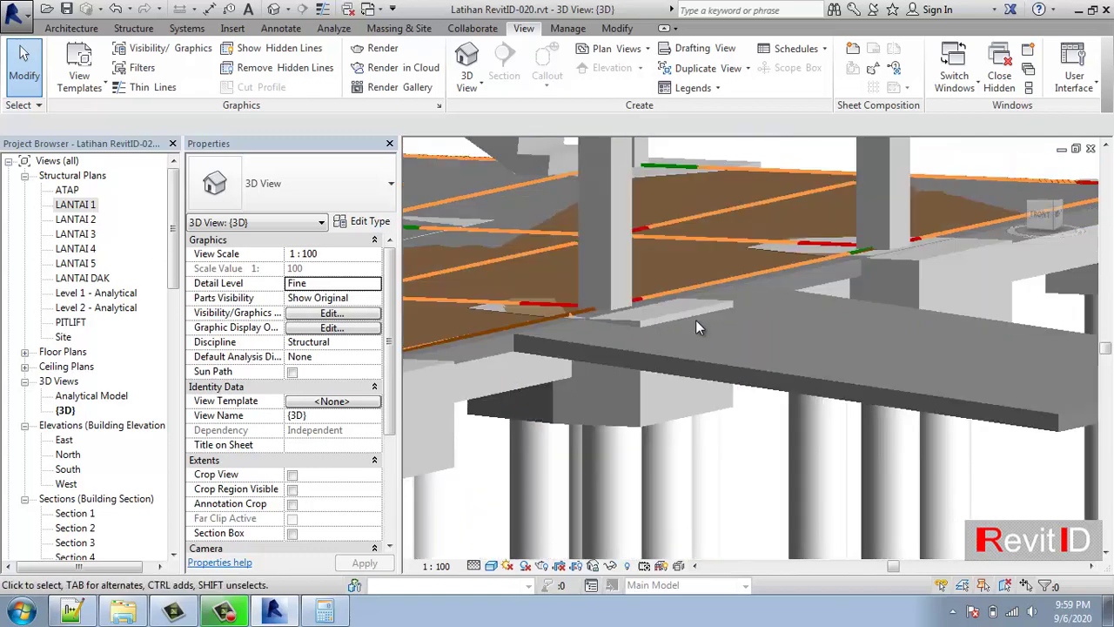
middle_drag(682, 340, 678, 320)
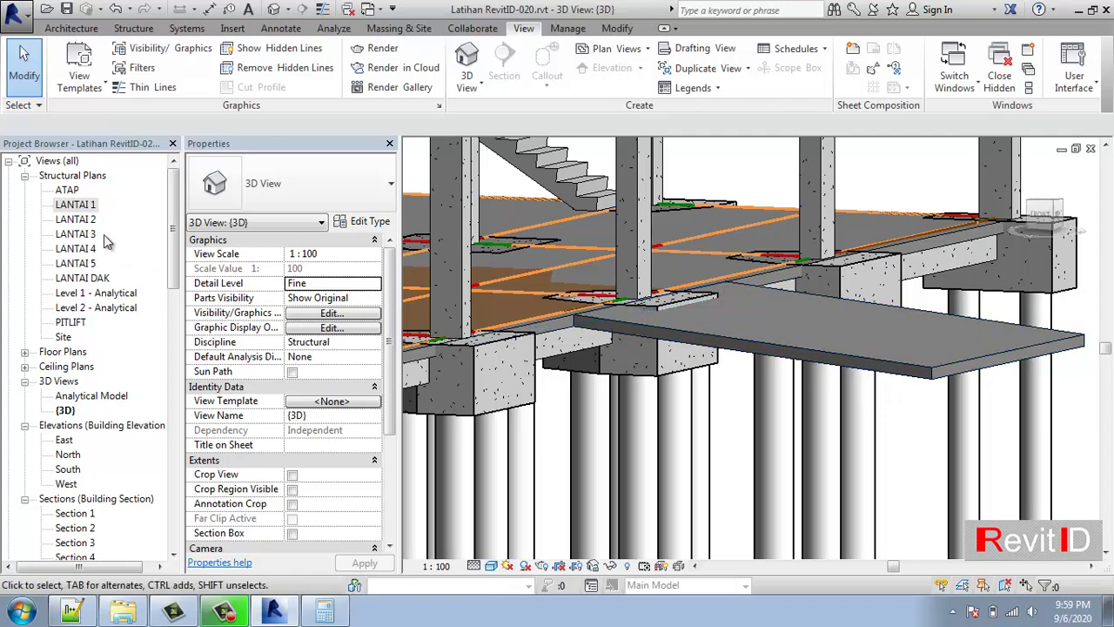
double_click(78, 204)
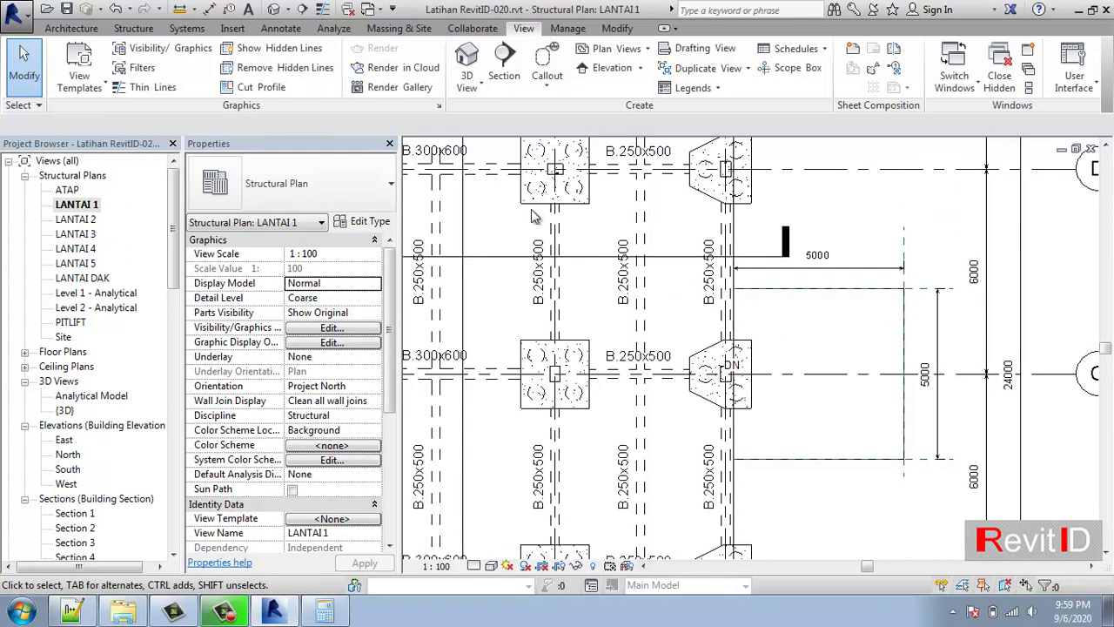
click(310, 12)
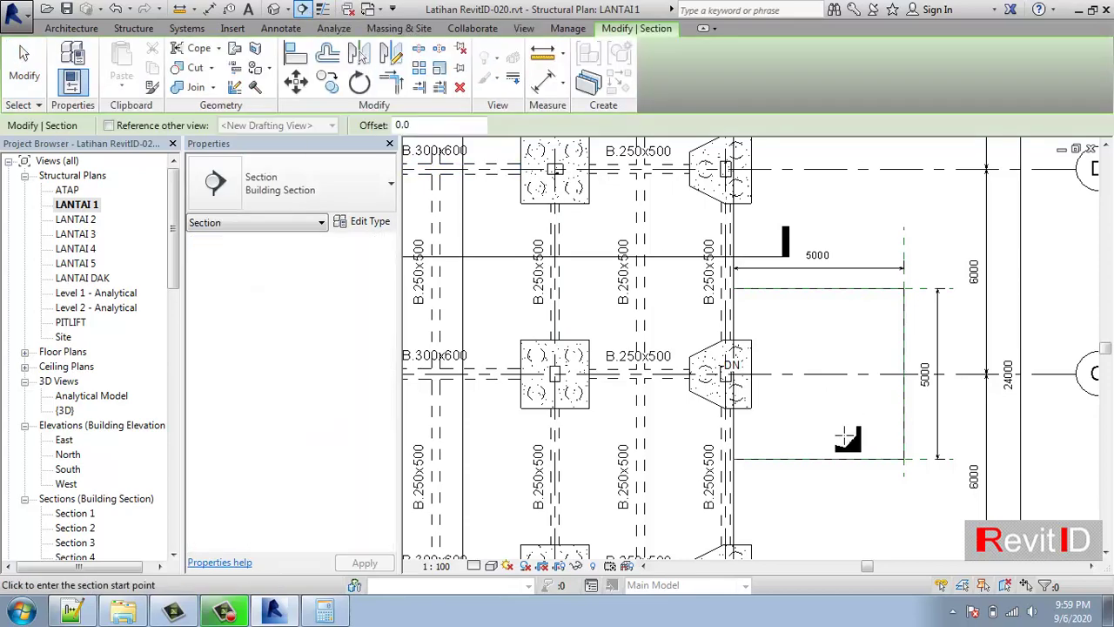
scroll(663, 374, up, 4)
click(663, 374)
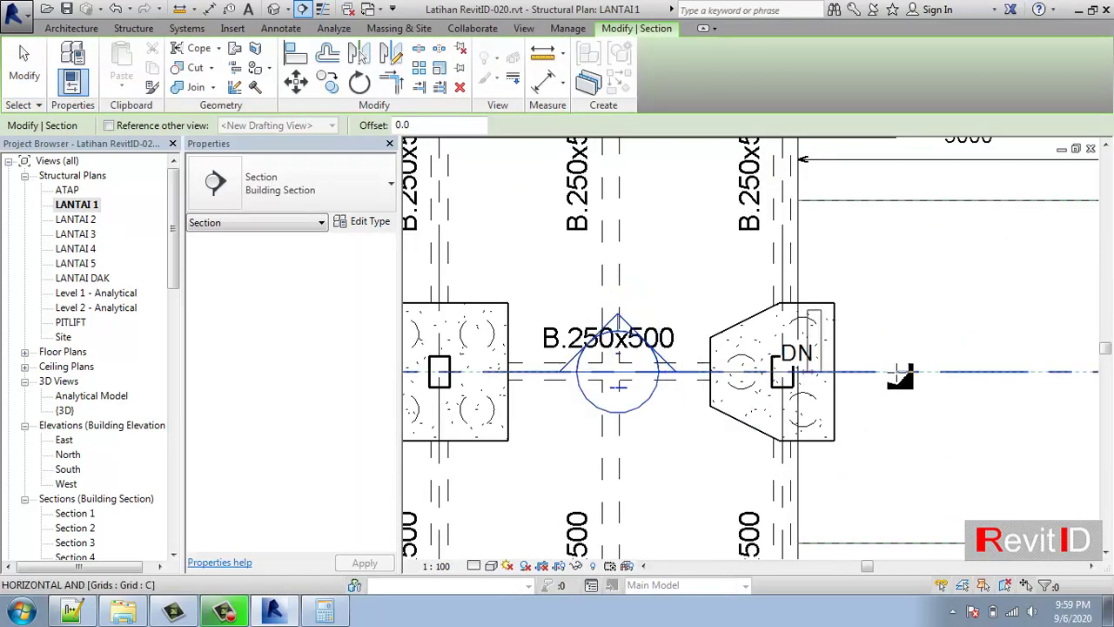
click(1031, 373)
Reduce the new section's view depth so its far boundary lies just beyond grid C
scroll(865, 330, down, 4)
middle_drag(842, 248, 790, 280)
scroll(790, 280, up, 3)
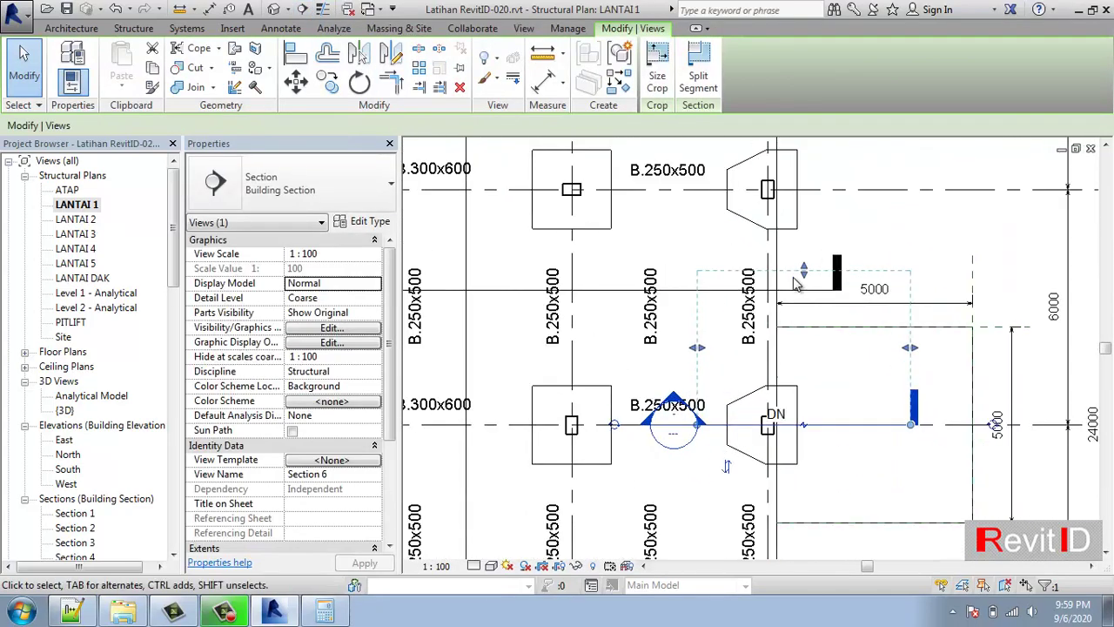
drag(806, 272, 800, 372)
key(Escape)
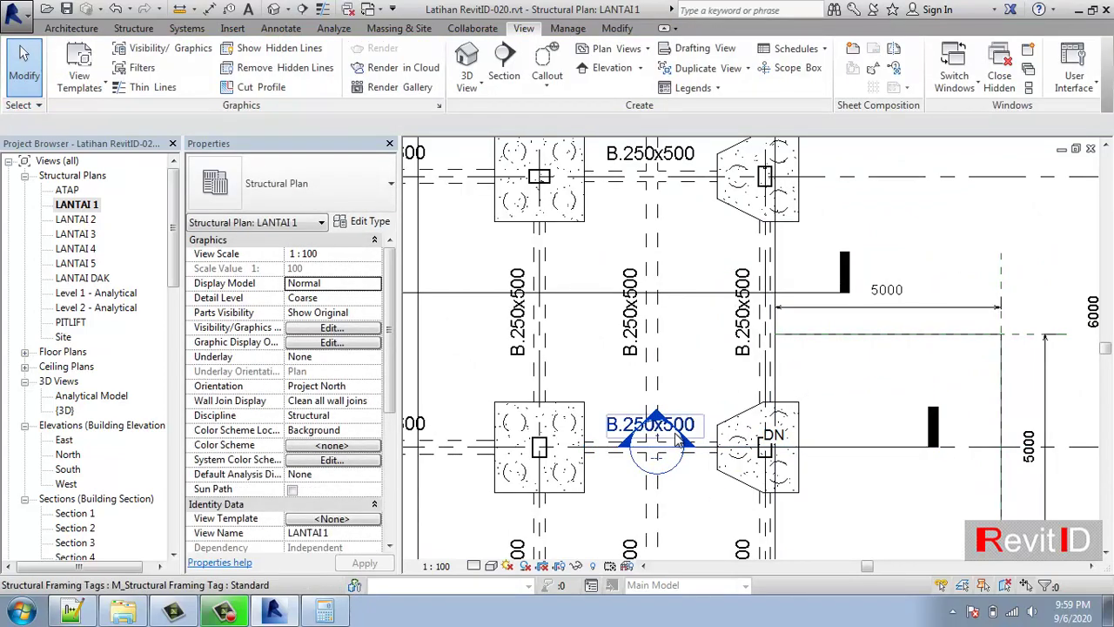
Open the new section view at the junction of ramp and pile cap and display it with thin lines
double_click(685, 444)
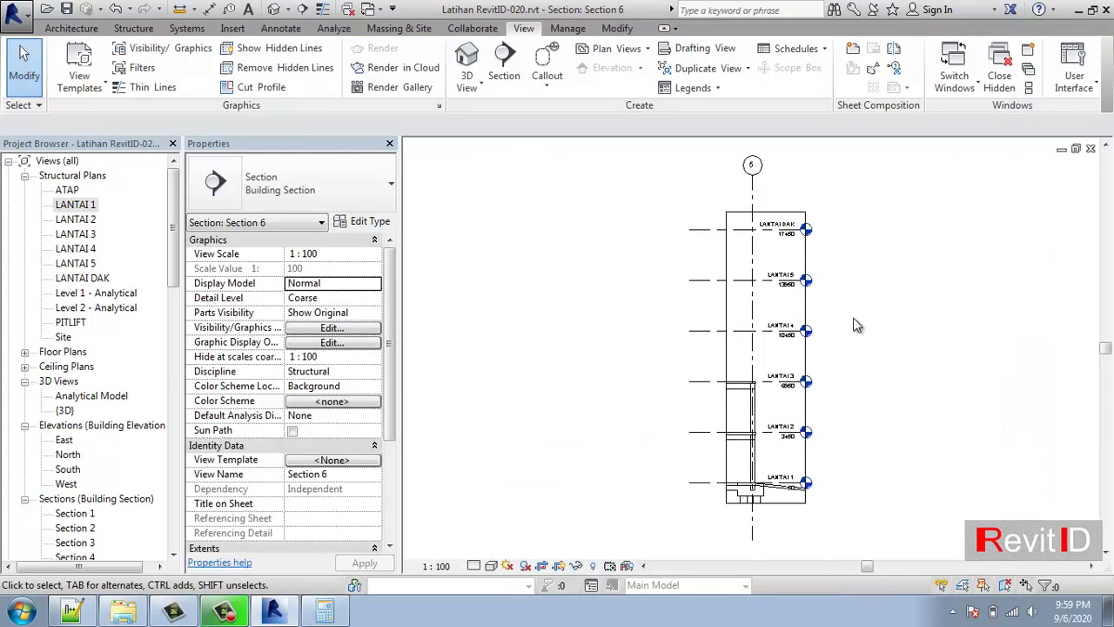
scroll(766, 492, up, 6)
middle_drag(806, 372, 735, 348)
middle_drag(683, 309, 653, 318)
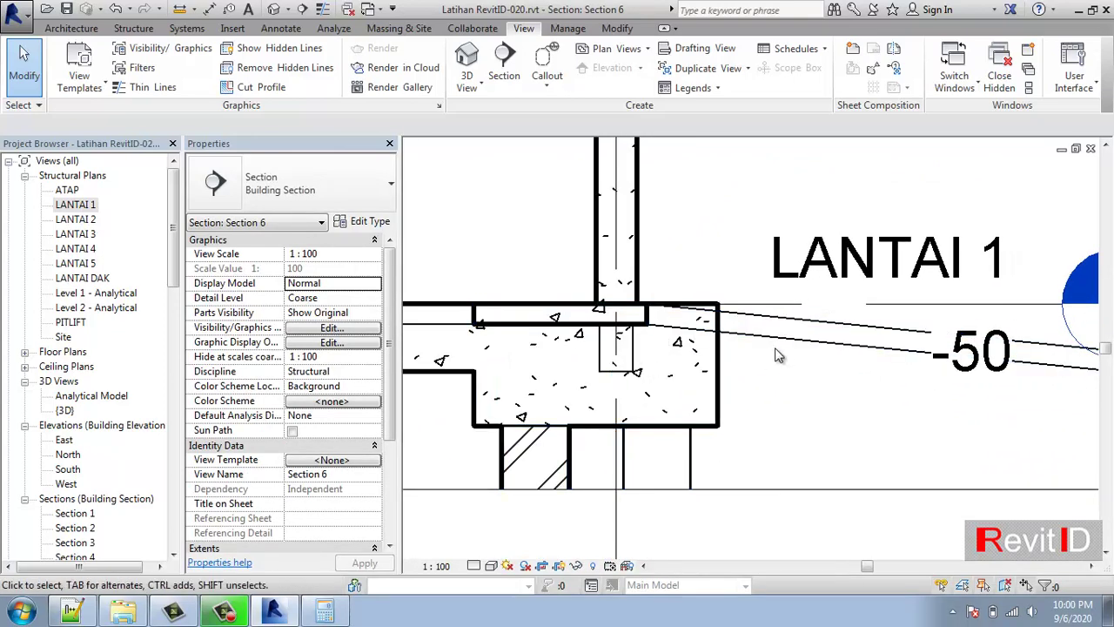
scroll(755, 345, up, 2)
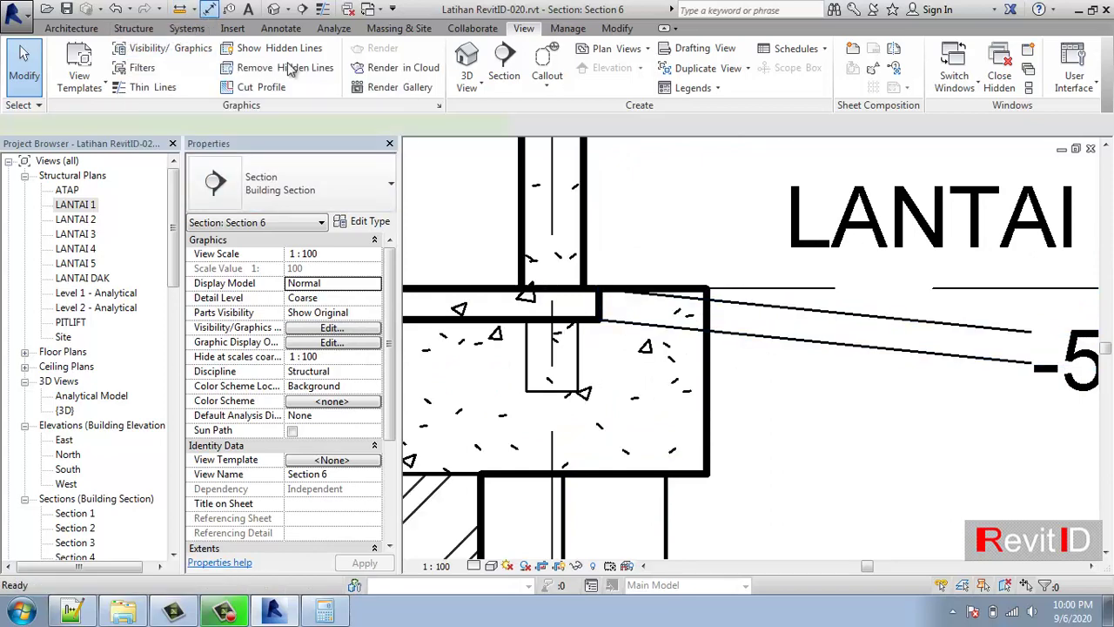
click(209, 8)
scroll(729, 271, up, 3)
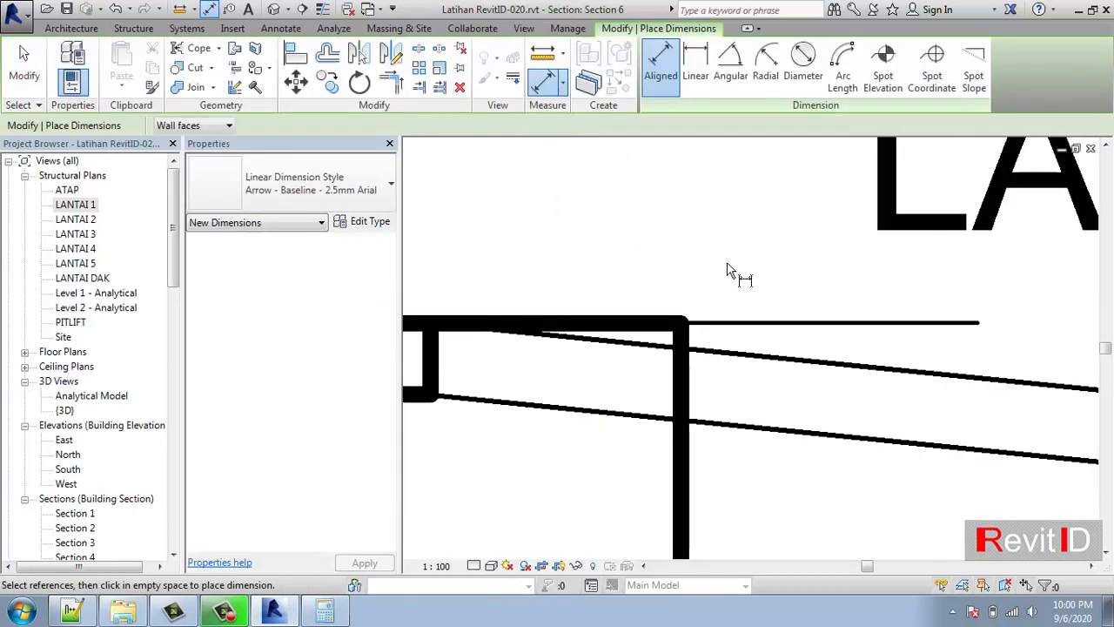
click(324, 11)
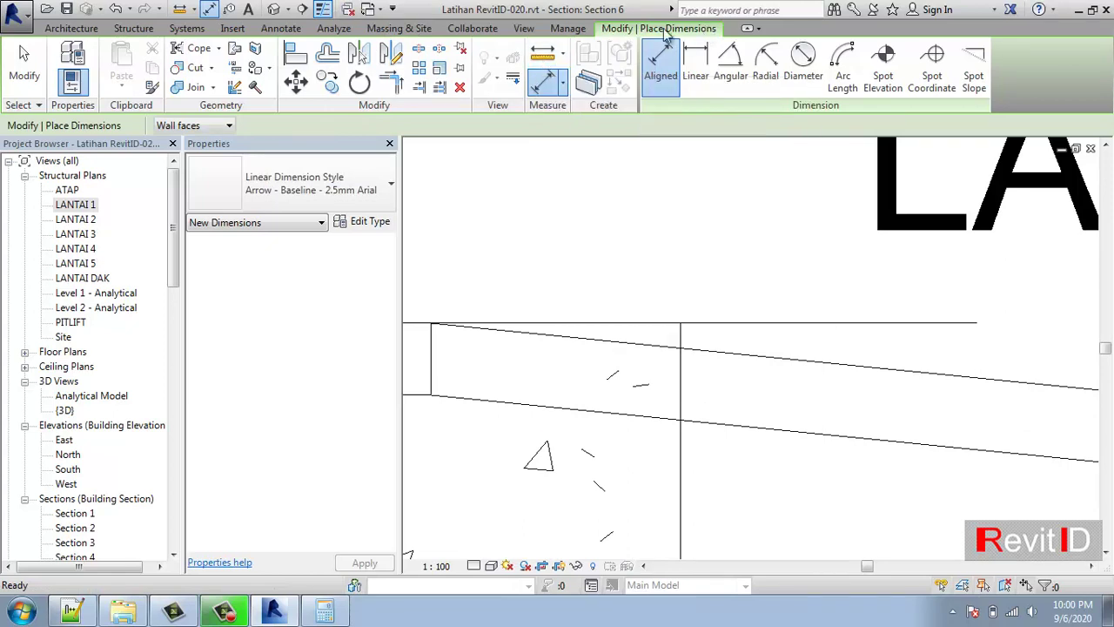
Measure the vertical distance from the ramp's top surface to the pile cap's top at the cap's outer edge
click(543, 57)
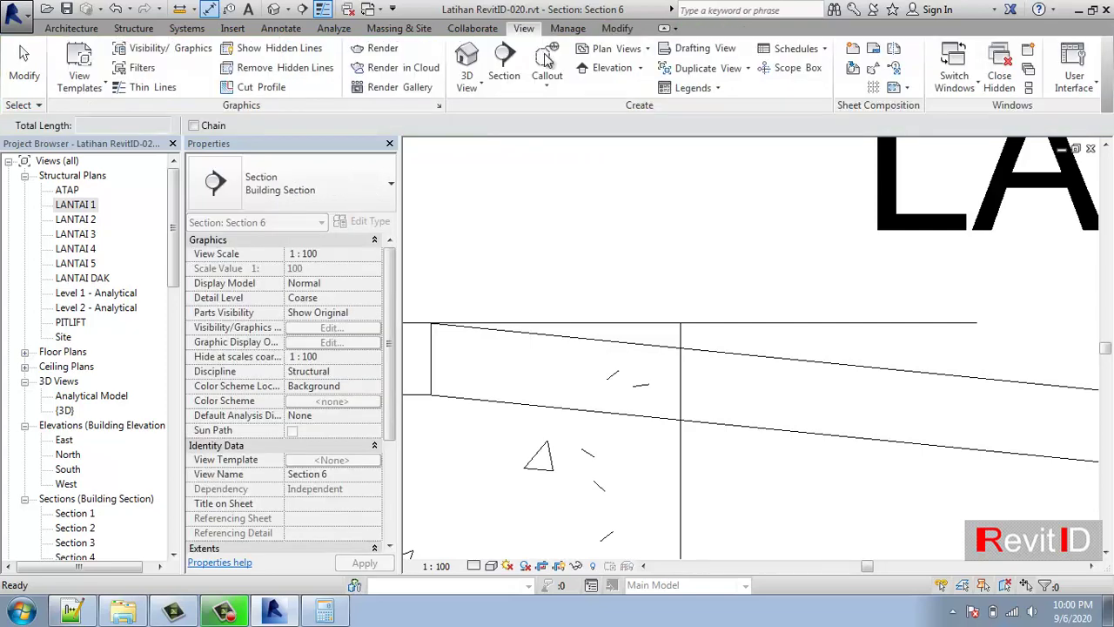
click(681, 347)
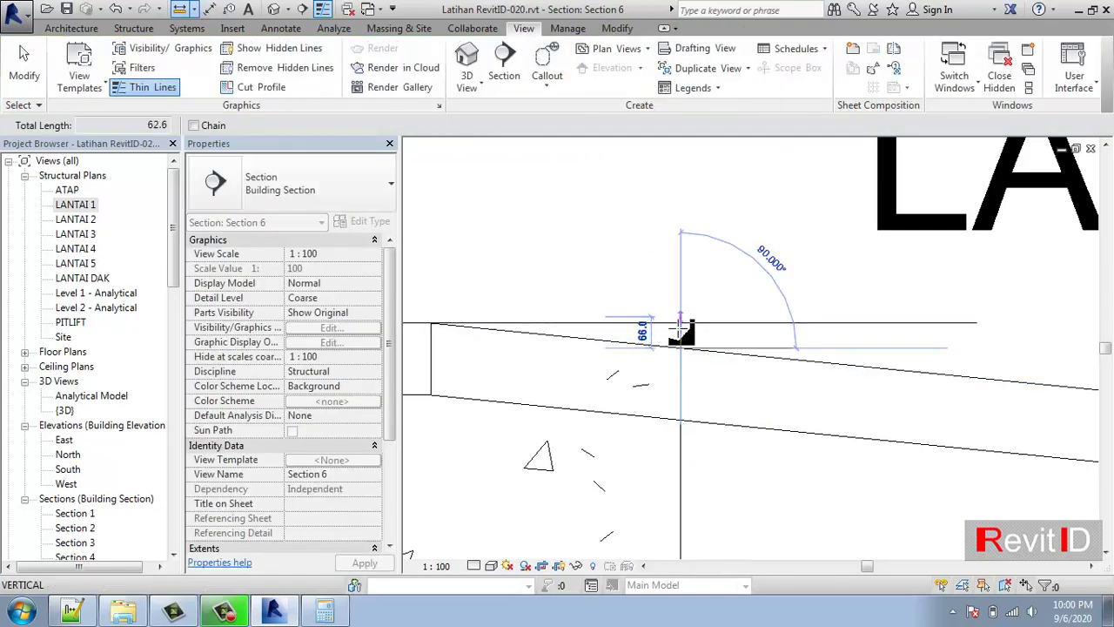
click(680, 323)
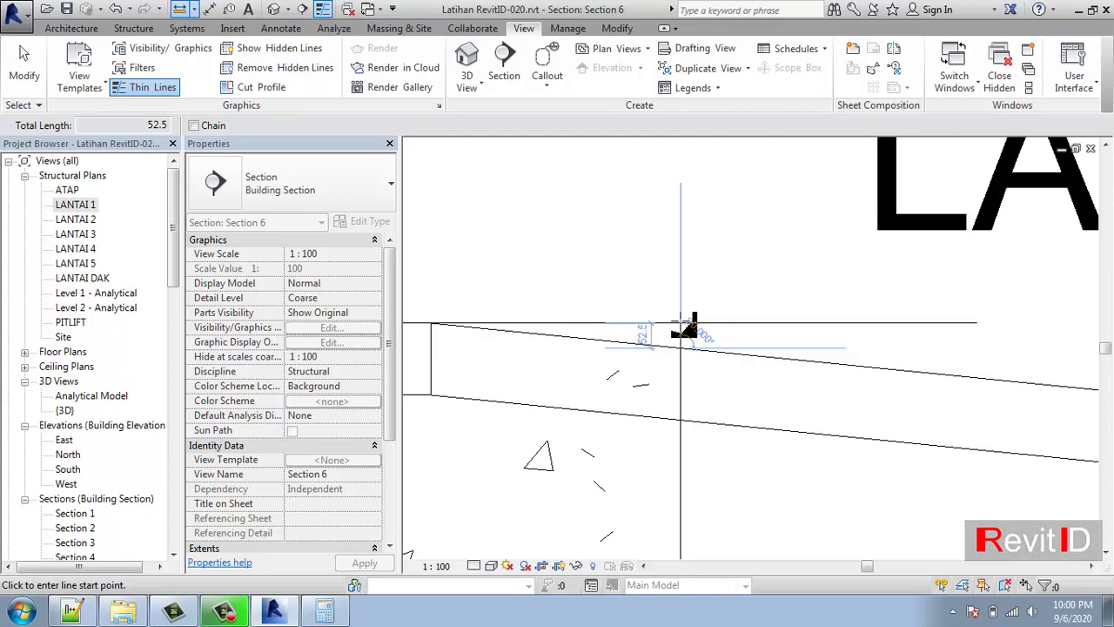
key(Escape)
key(Escape)
Set the offset of the 3-pile cap under the ramp to -55
scroll(684, 326, up, 5)
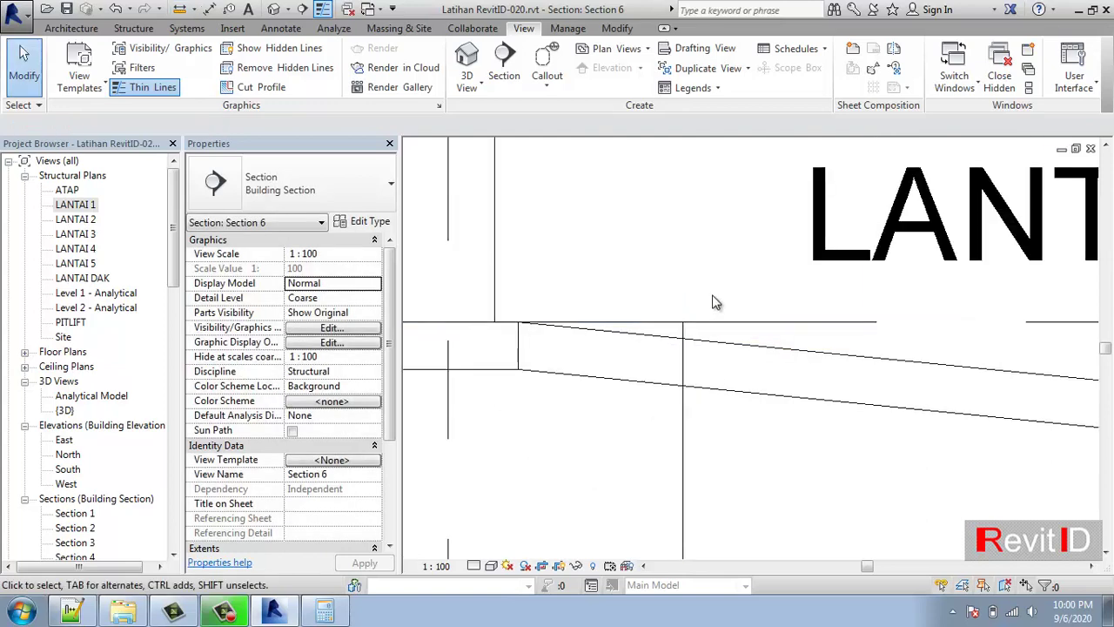
click(813, 440)
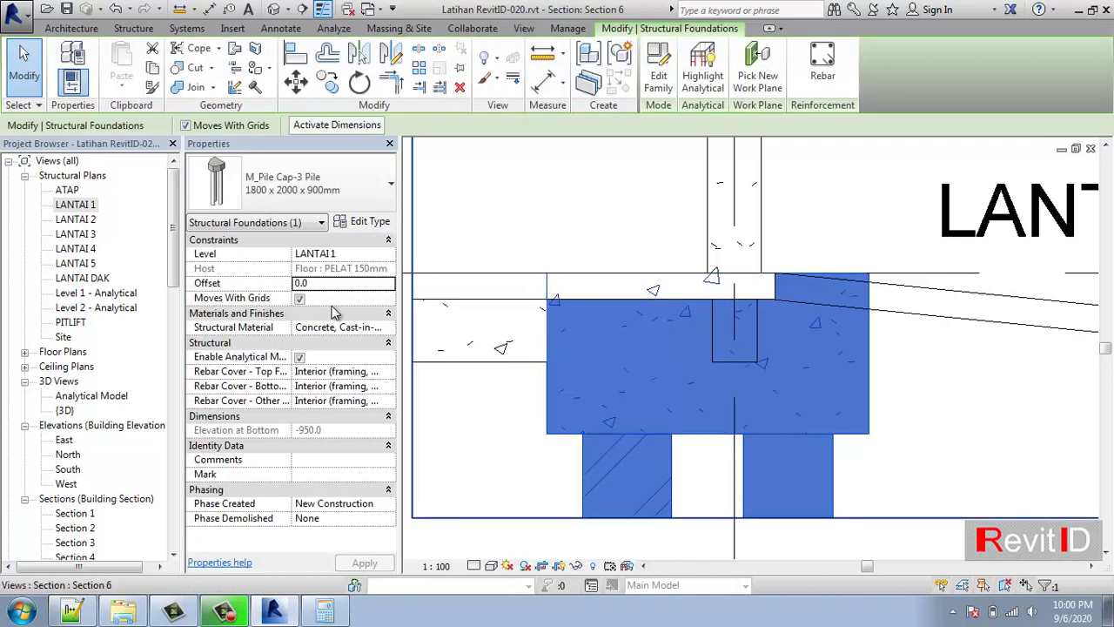
click(338, 283)
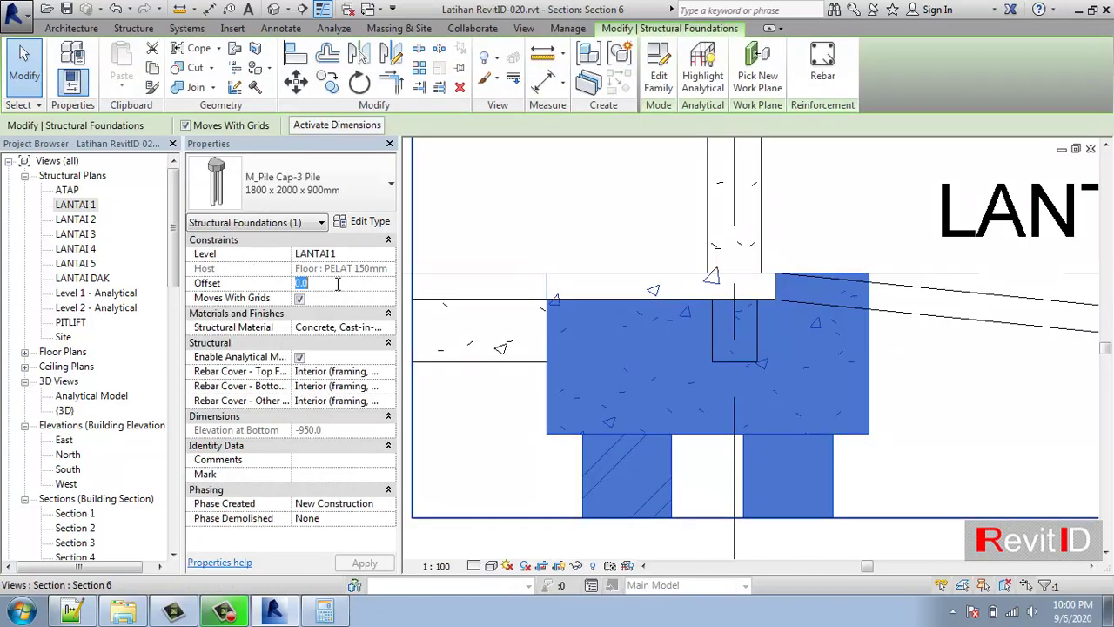
text(-55)
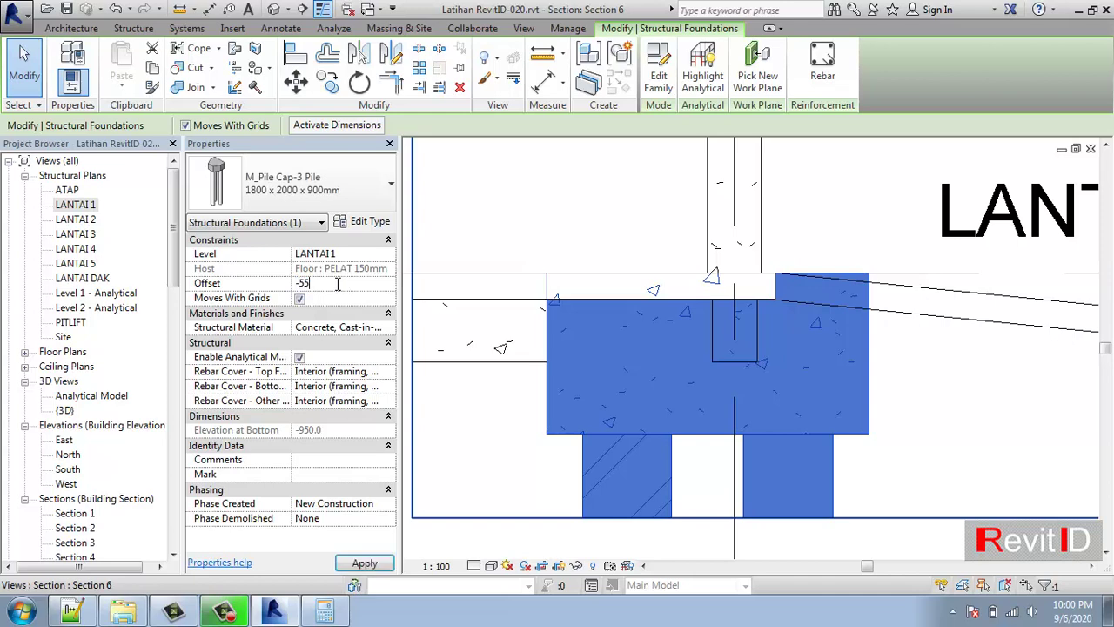
click(363, 564)
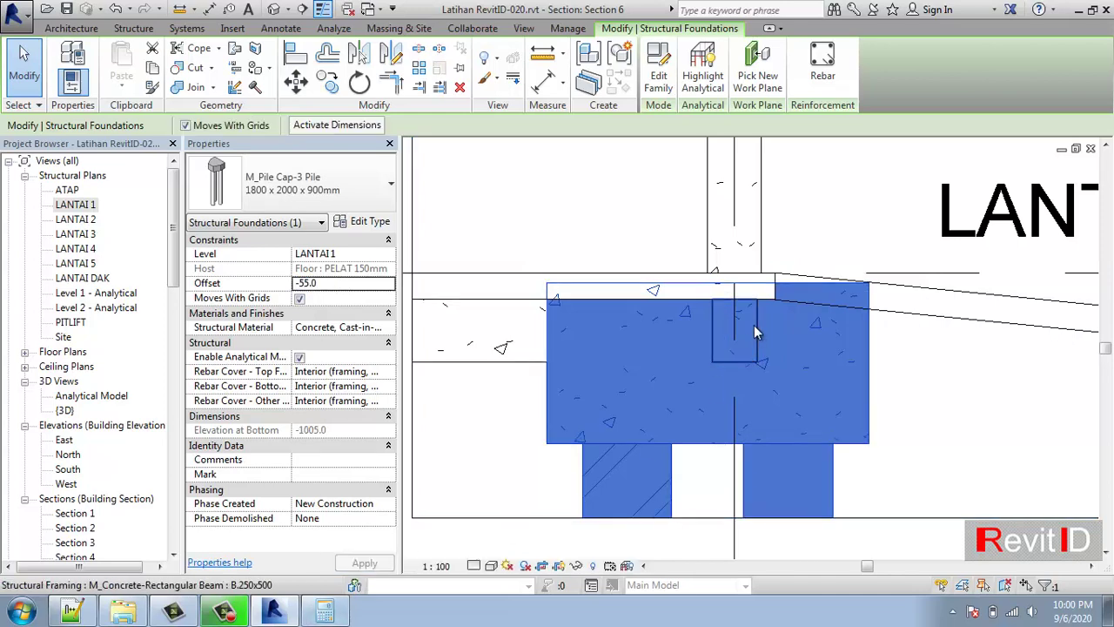
key(Escape)
Check the lowered pile cap against the ramp in section, and examine the ramp surface above it in the 3D view
scroll(757, 319, down, 2)
middle_drag(719, 309, 548, 314)
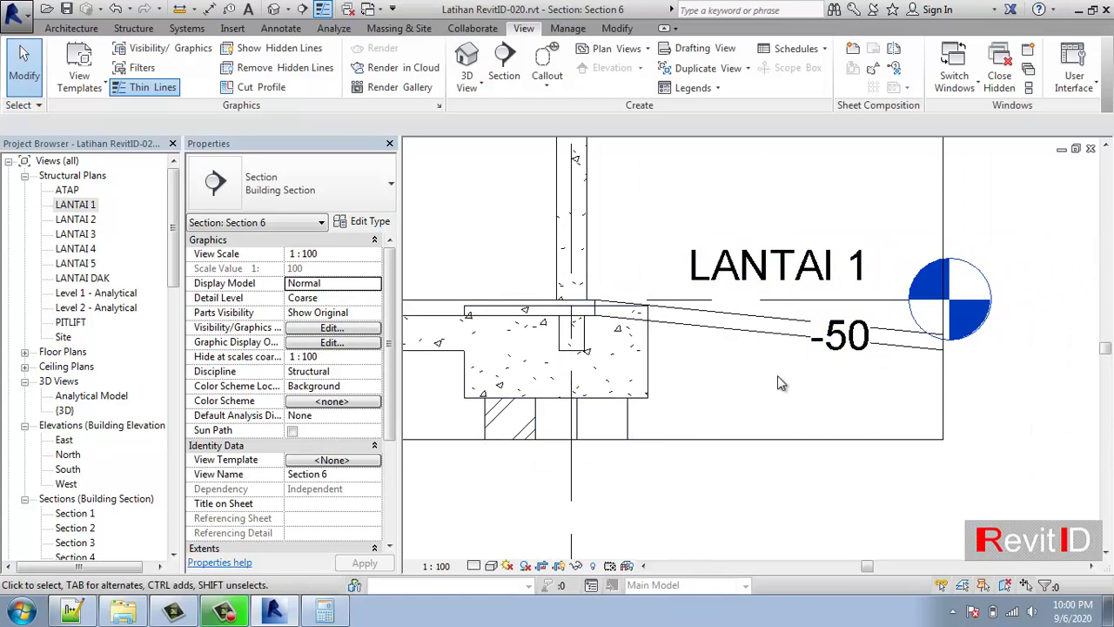
scroll(593, 323, up, 1)
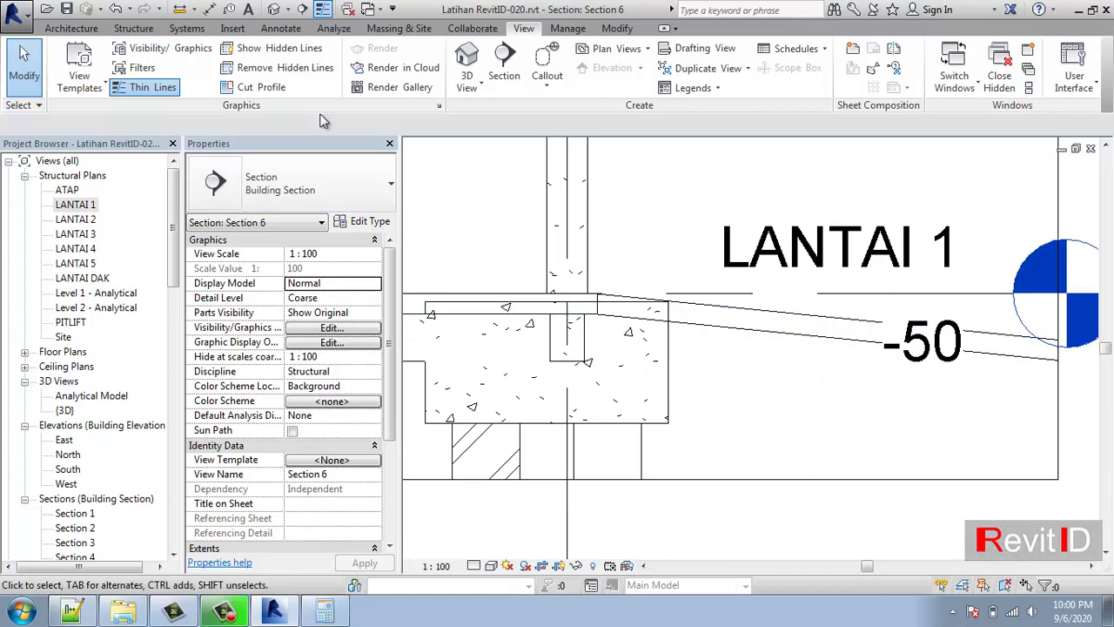
click(279, 14)
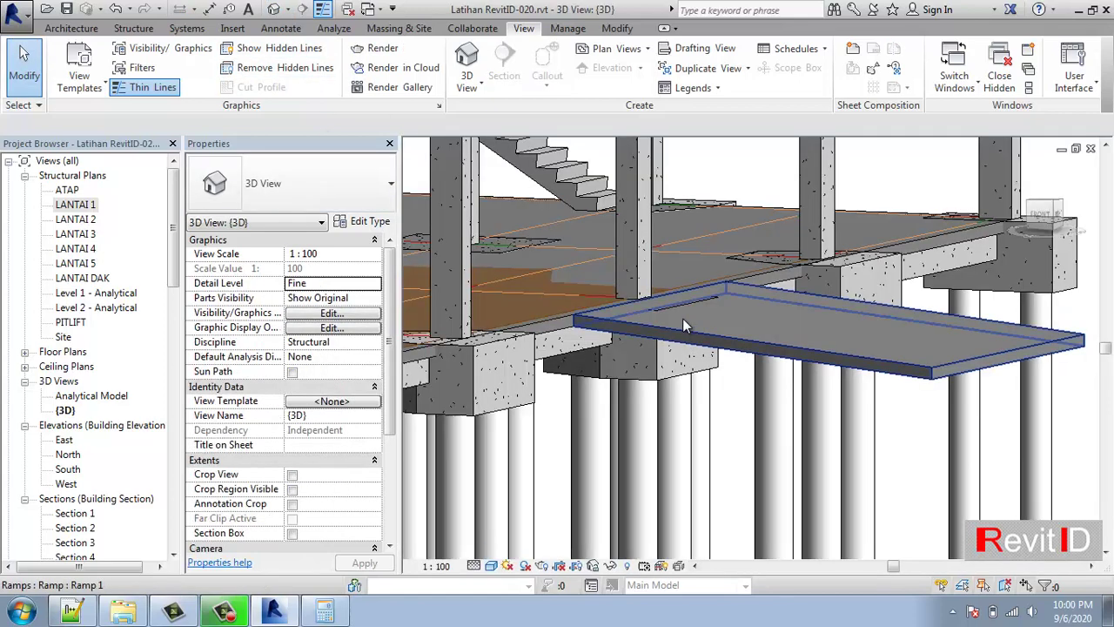
scroll(683, 317, up, 2)
scroll(682, 318, up, 3)
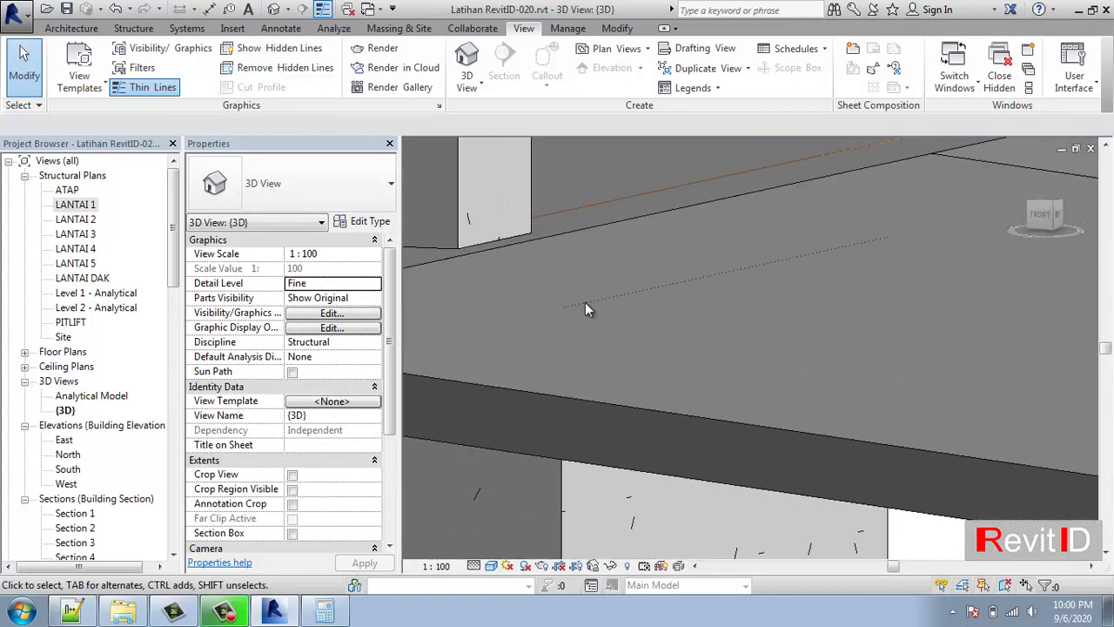
scroll(581, 310, down, 2)
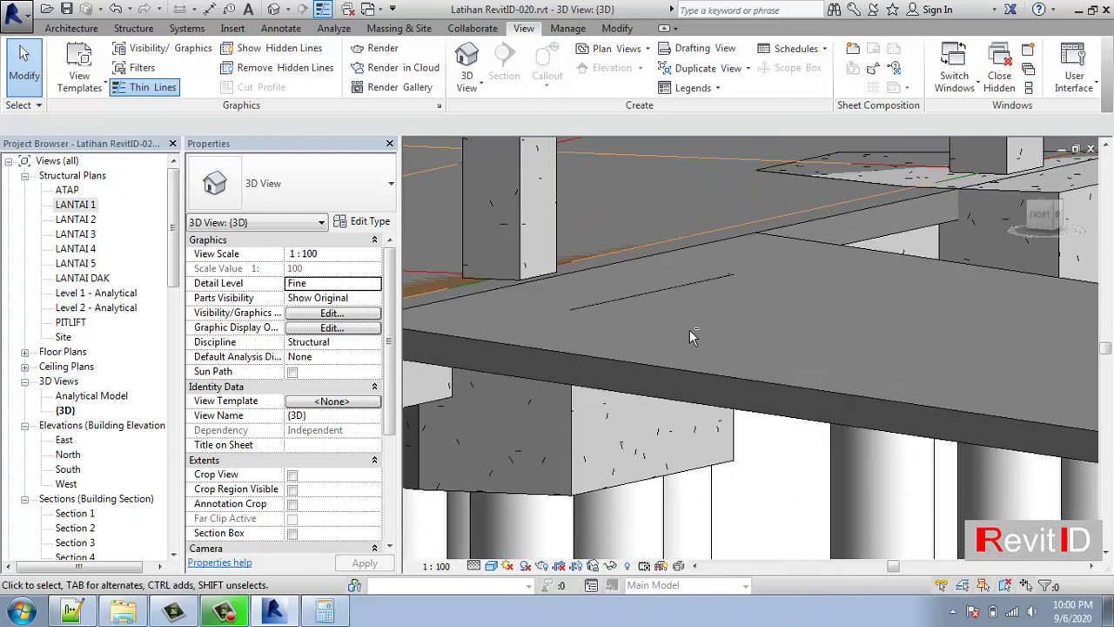
shift+middle_drag(504, 299, 837, 404)
scroll(511, 355, up, 3)
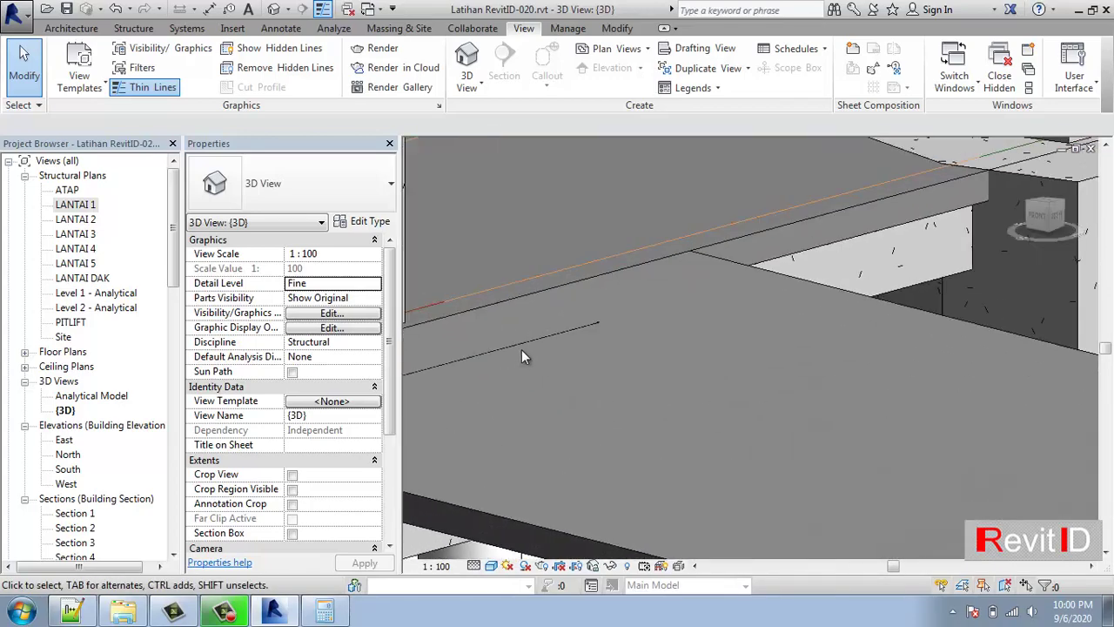
scroll(644, 311, down, 1)
scroll(644, 318, down, 3)
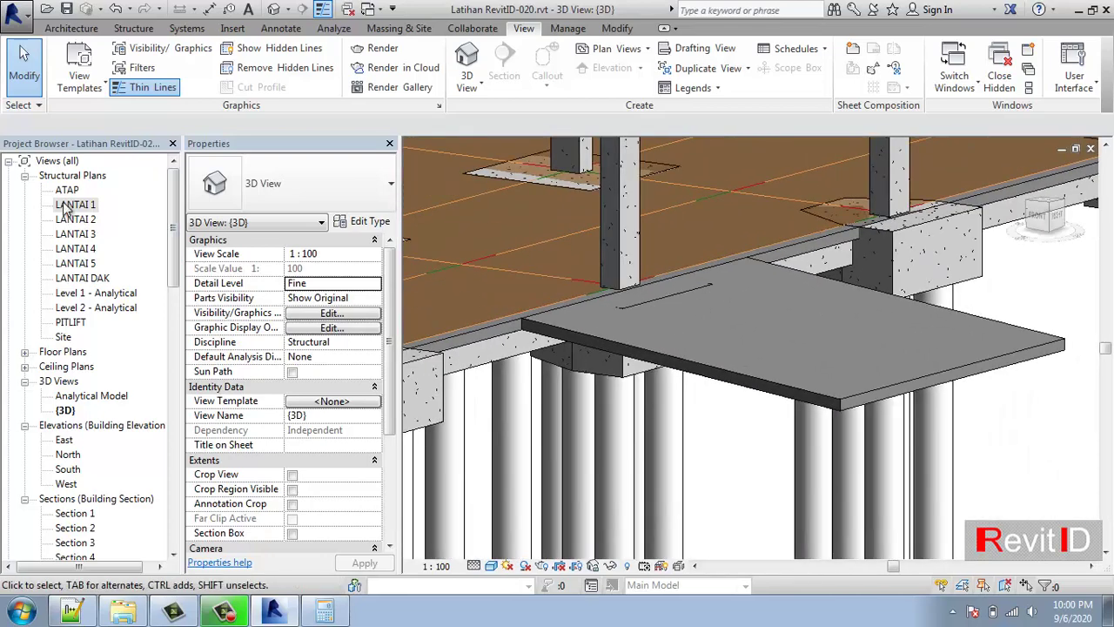
Reopen the grid C section from the LANTAI 1 plan and set the offset of the pile cap under the ramp to -60
click(74, 206)
double_click(73, 205)
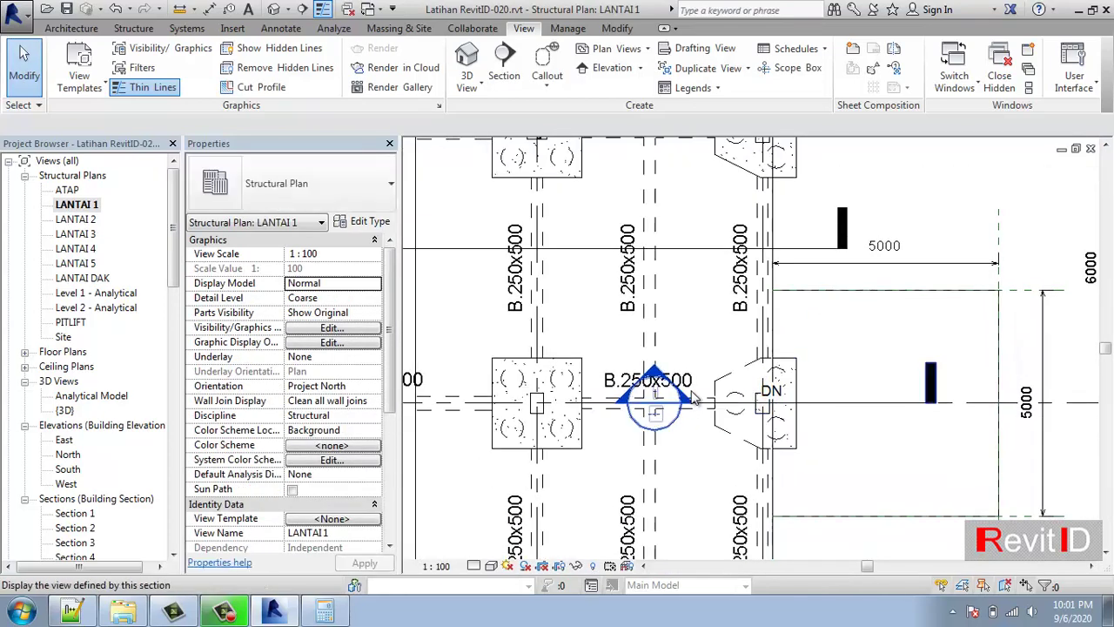
double_click(685, 398)
scroll(652, 356, up, 4)
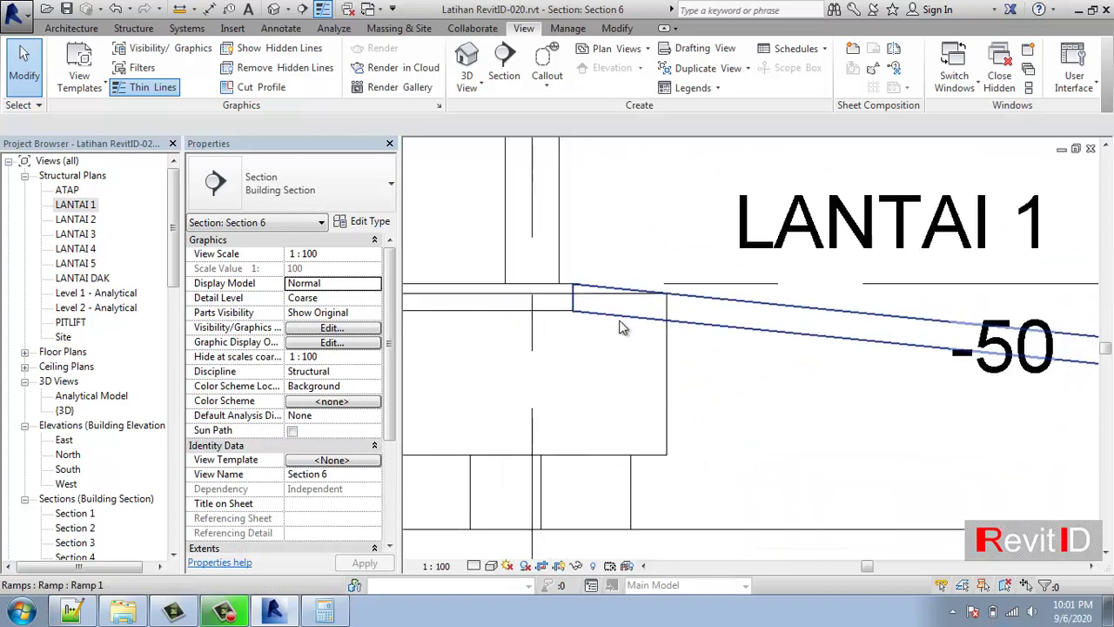
click(808, 324)
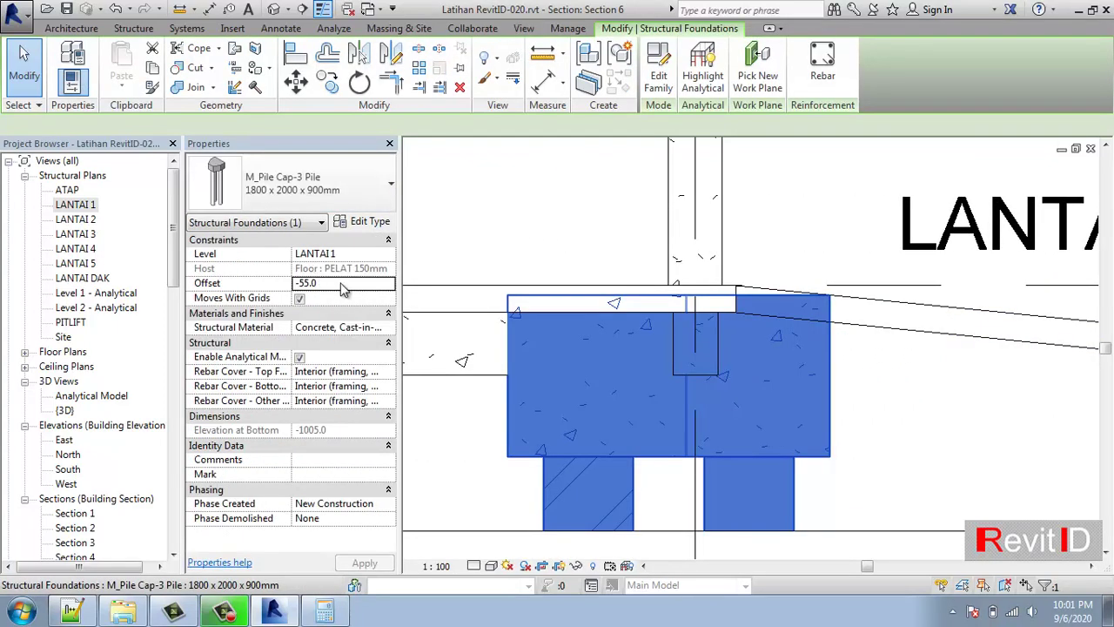
click(309, 283)
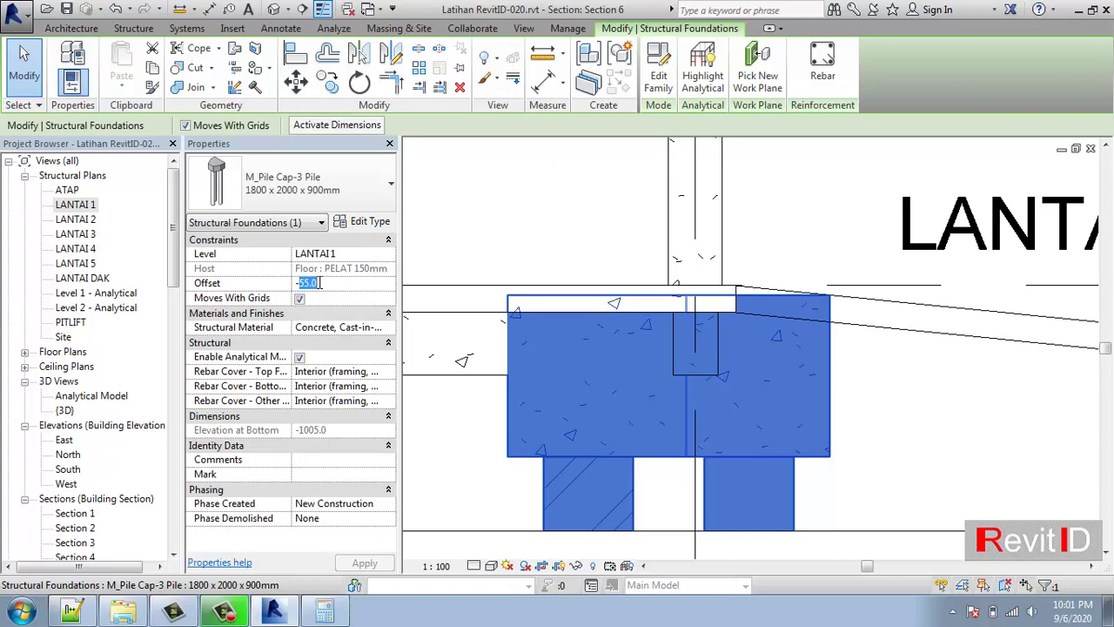
text(-60)
click(367, 559)
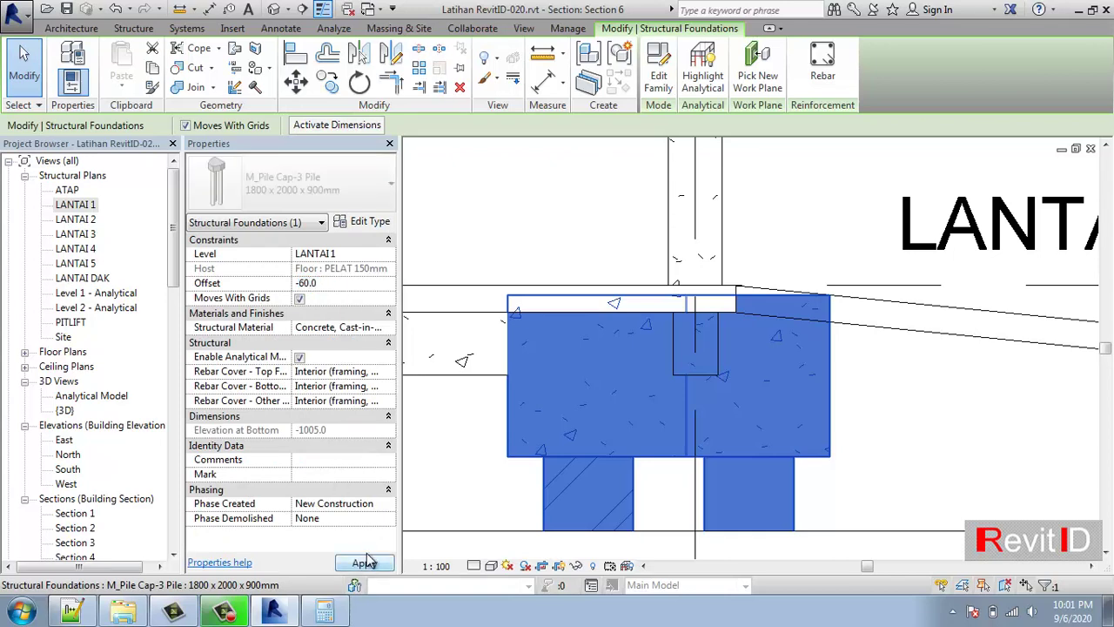
click(604, 224)
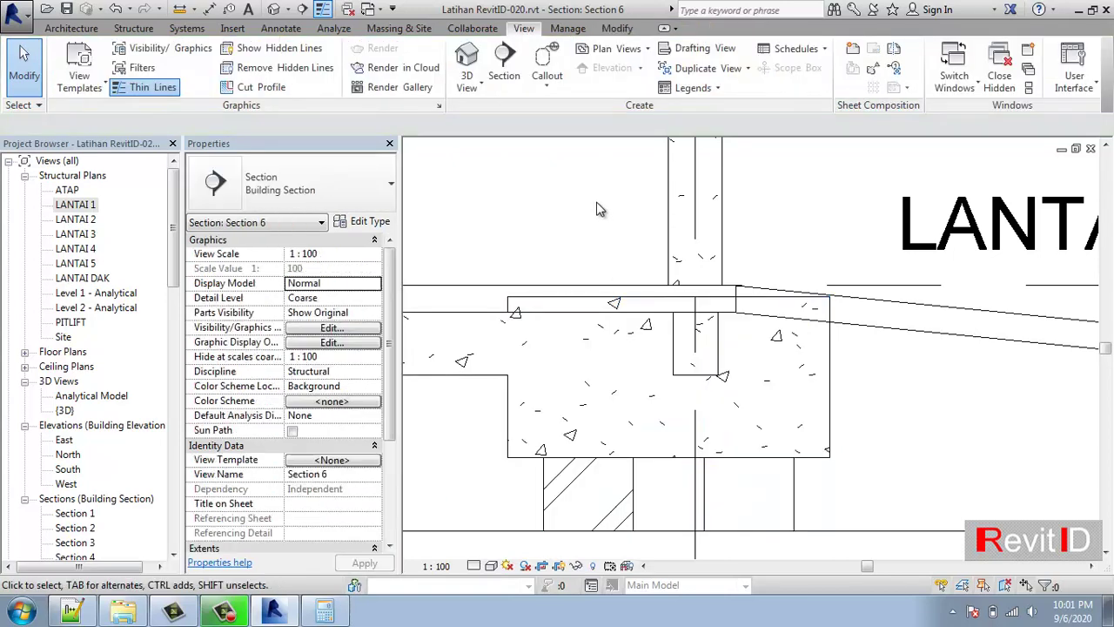
Return to the 3D view and examine the ramp surface above the pile cap from a higher angle
click(275, 10)
scroll(649, 352, down, 2)
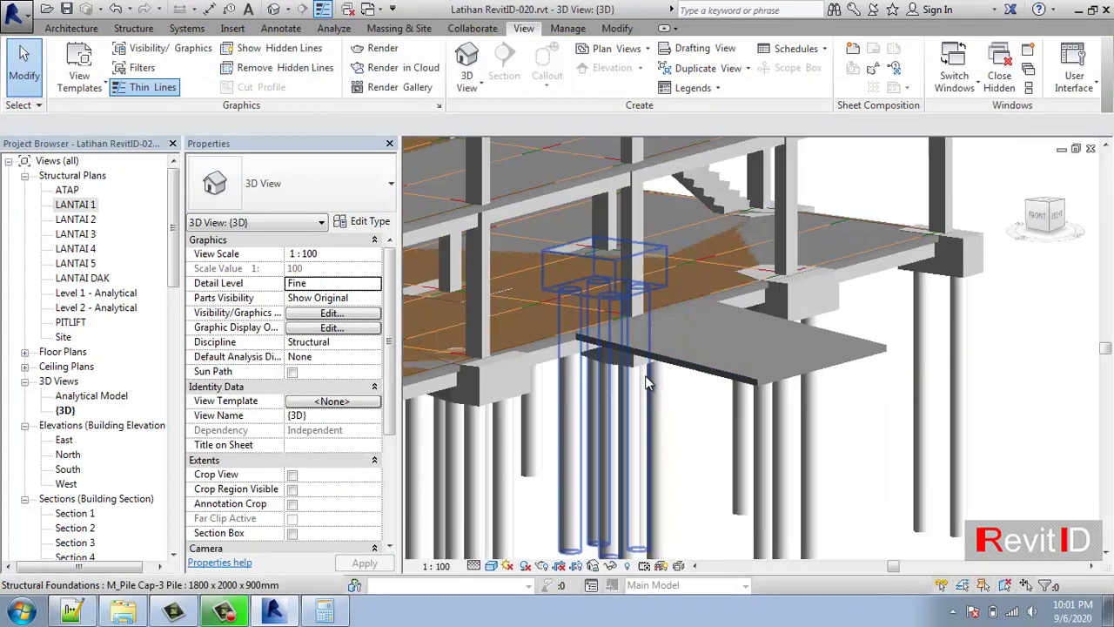
shift+middle_drag(611, 446, 913, 455)
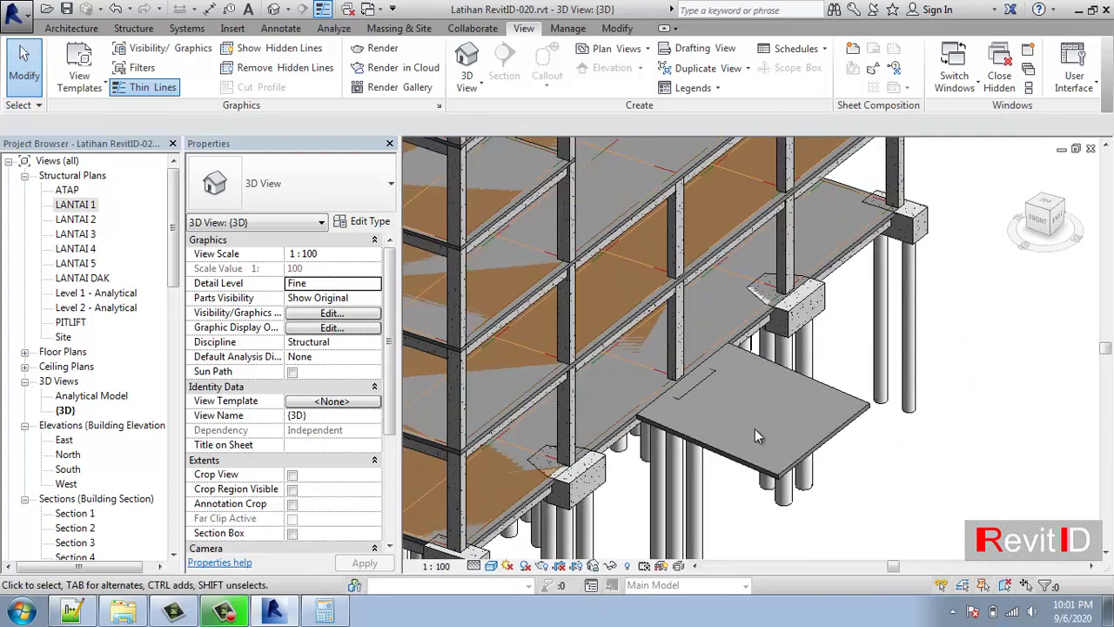
Review the ramp's instance properties in the 3D view
scroll(754, 429, down, 3)
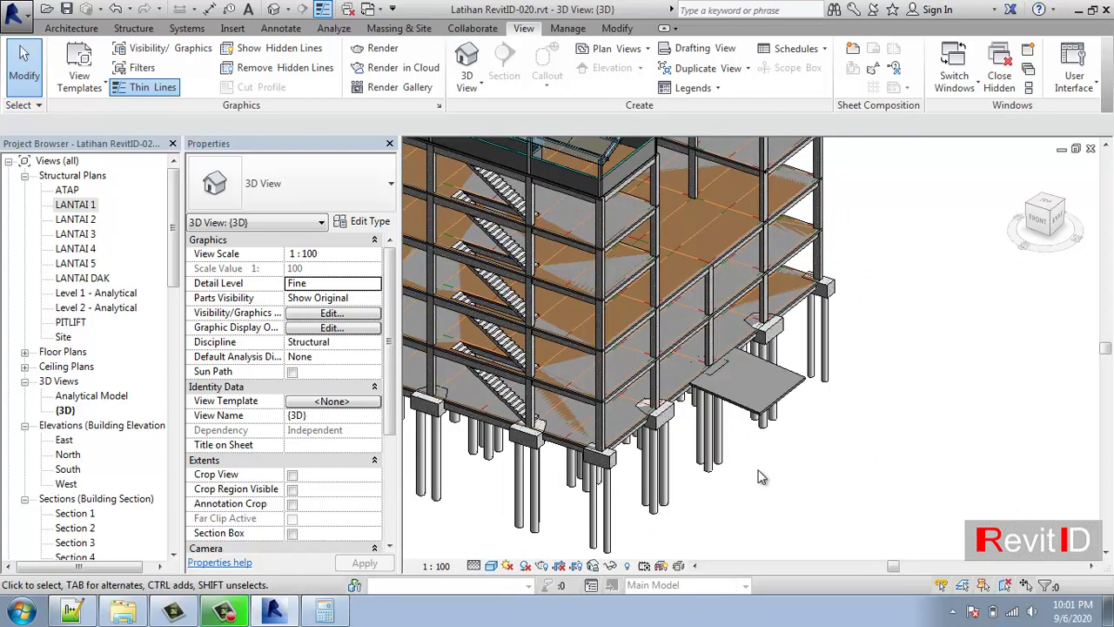
click(751, 383)
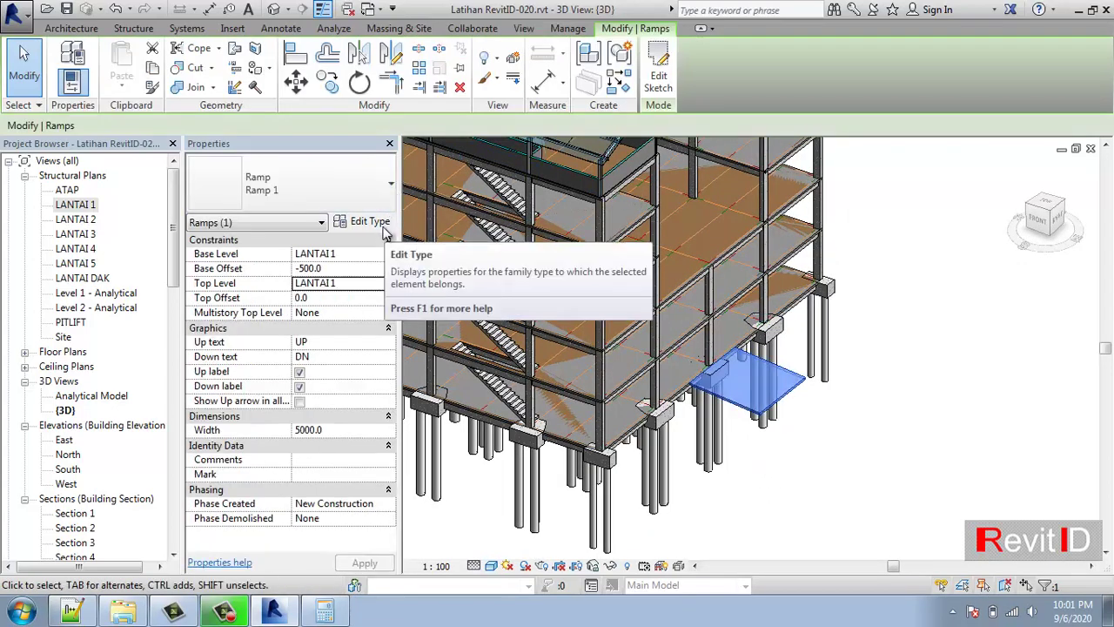
key(Escape)
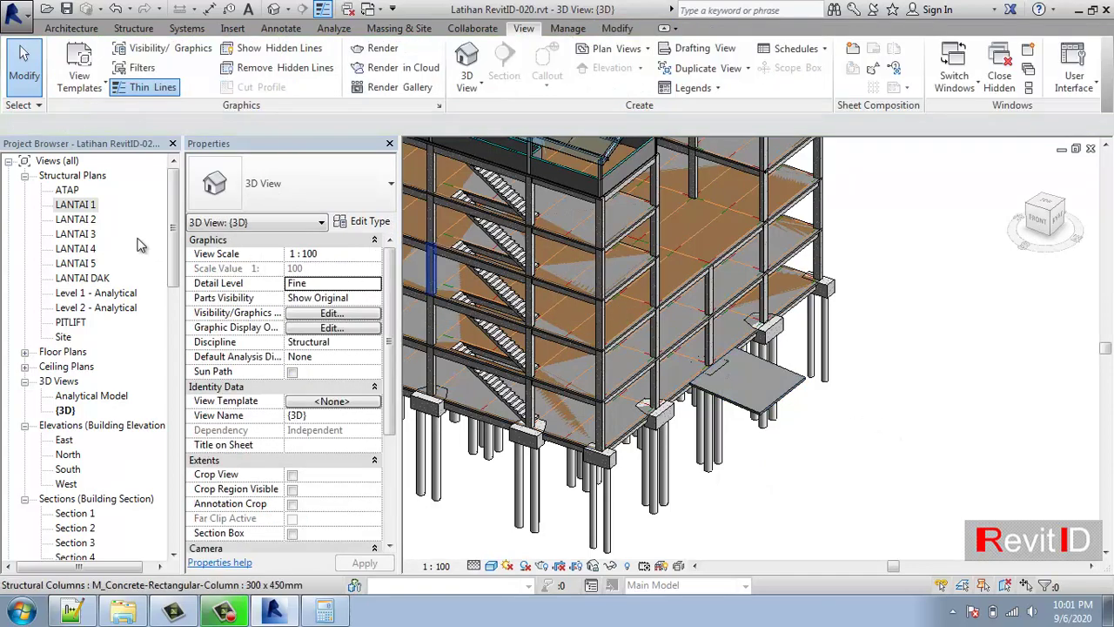
In the LANTAI 1 plan, extend the grid C section's view extent and its tail marker past the ramp's outer end
double_click(93, 209)
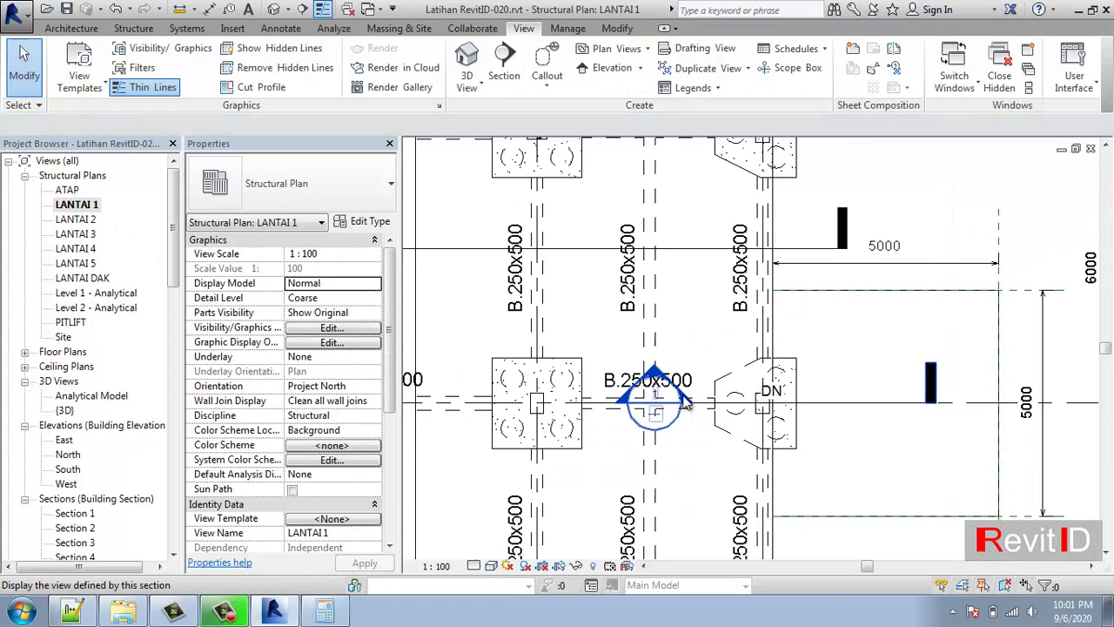
click(868, 405)
scroll(868, 405, down, 1)
drag(881, 391, 976, 391)
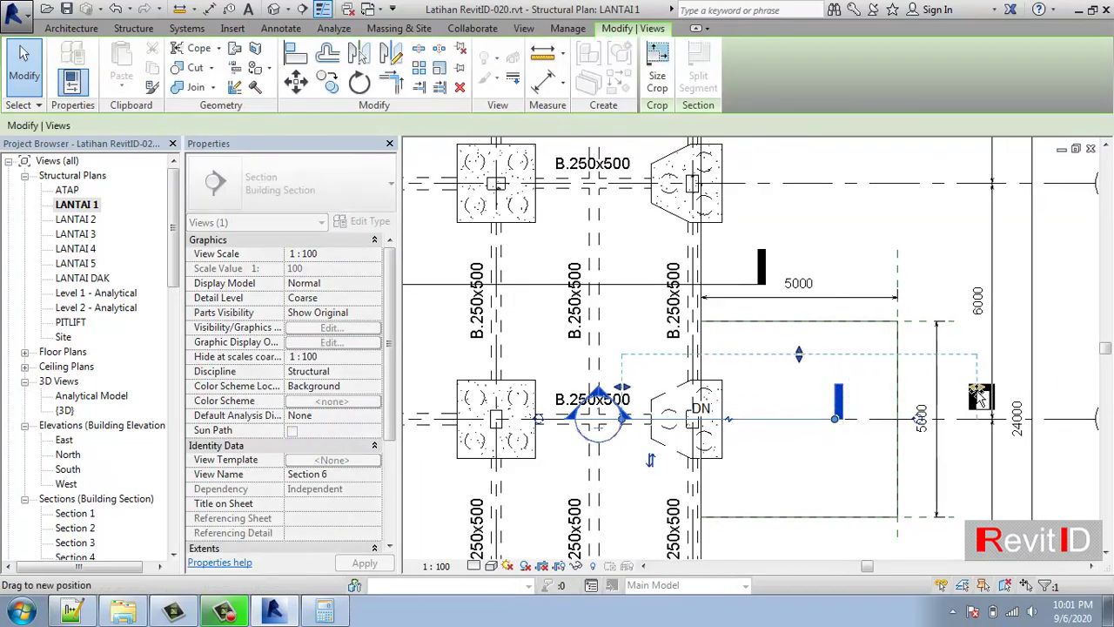
drag(835, 419, 961, 431)
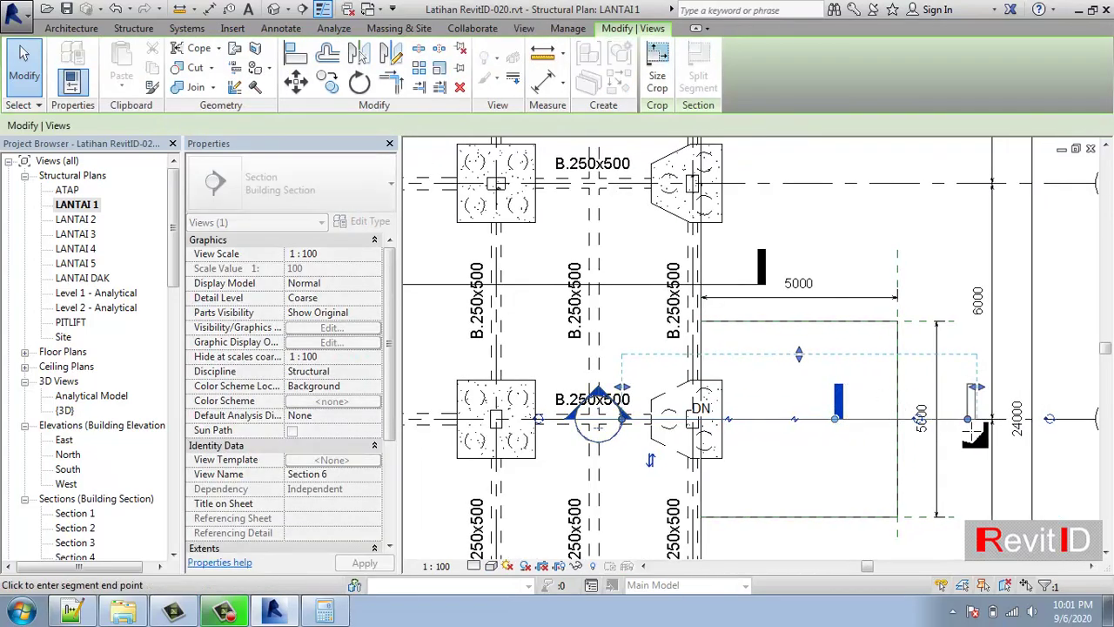
click(961, 426)
click(853, 265)
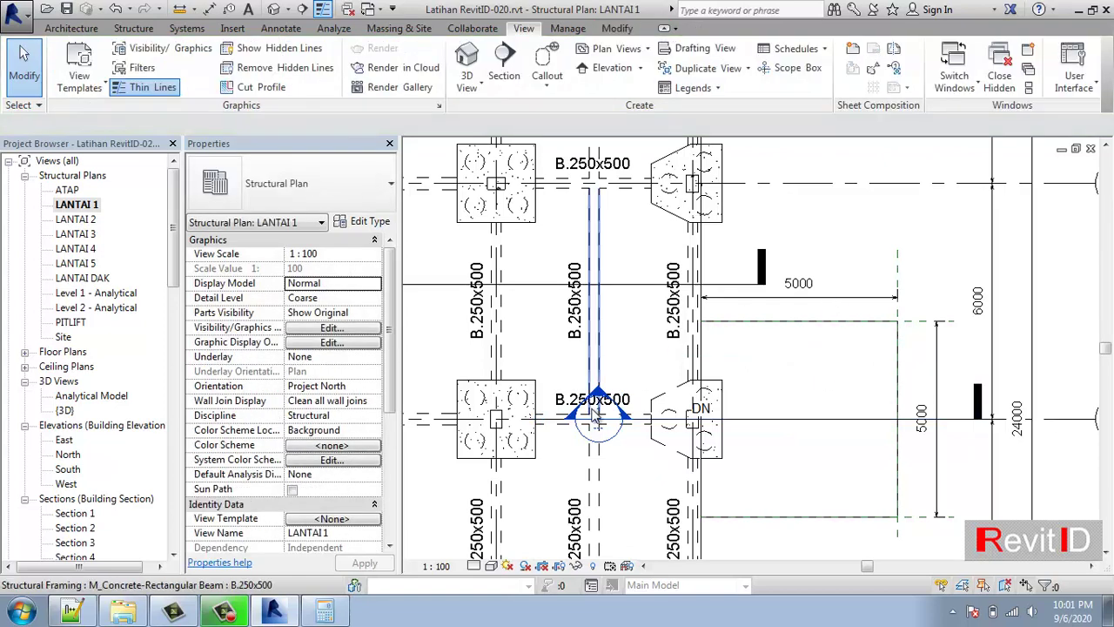
Open the extended grid C section and move the LANTAI 1 level head outward beyond the end of the ramp
double_click(620, 419)
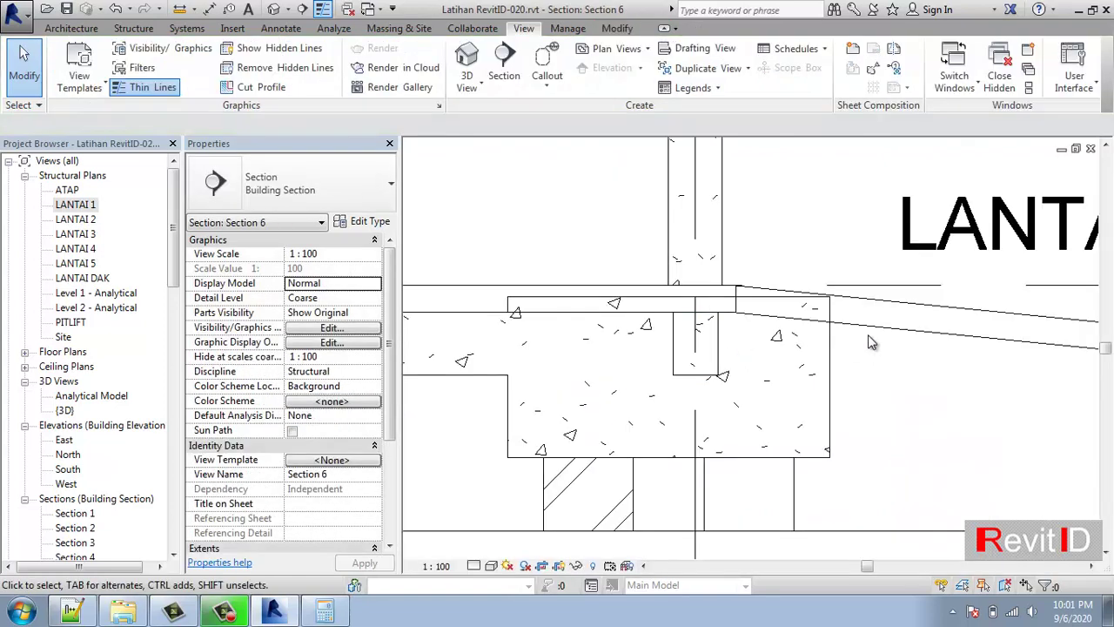
scroll(953, 395, up, 5)
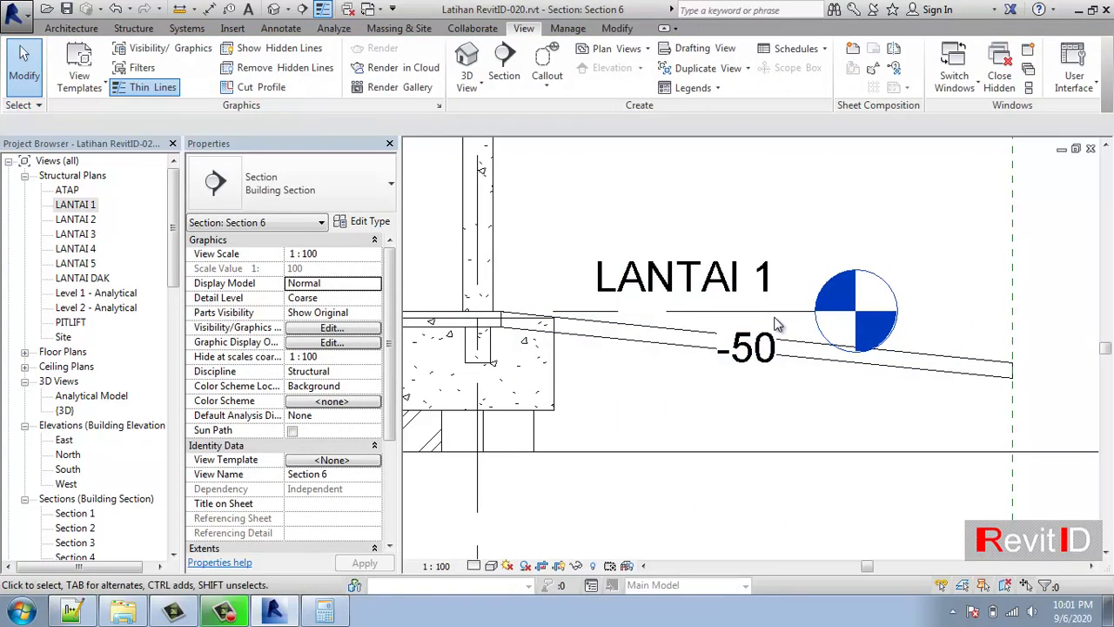
click(670, 338)
middle_drag(670, 337, 496, 337)
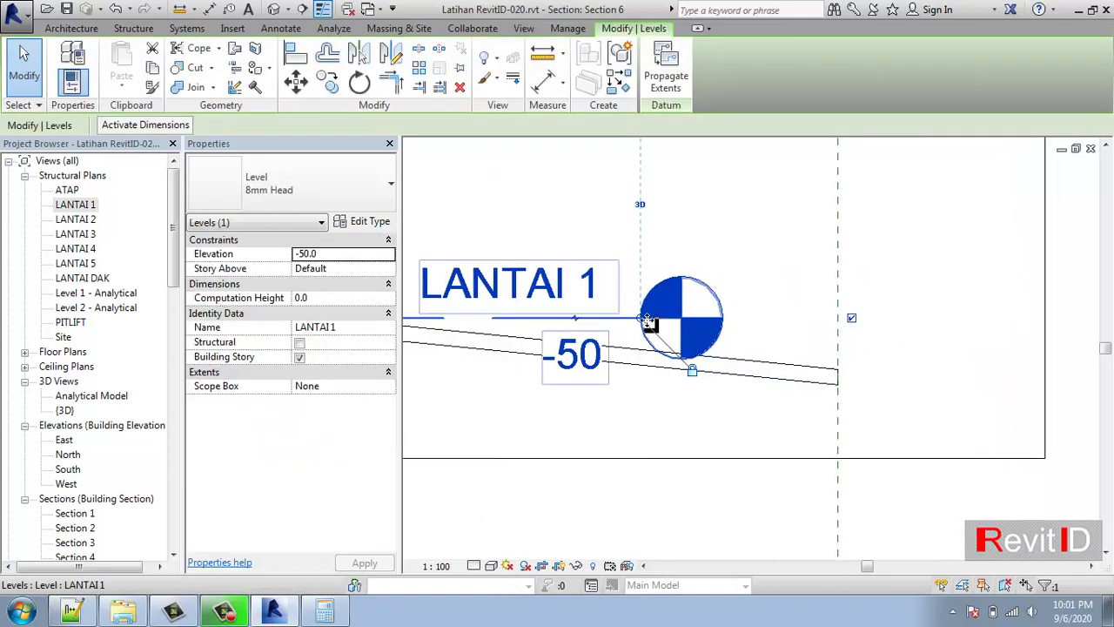
drag(949, 320, 958, 318)
click(652, 140)
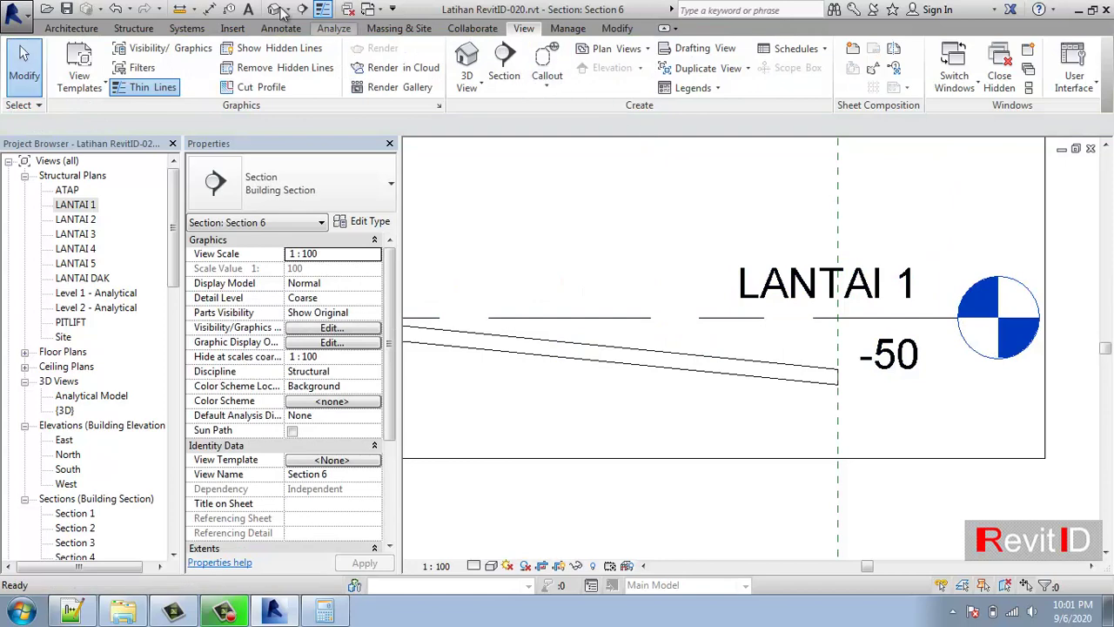
Measure the vertical distance from the ramp's low end up to the LANTAI 1 level line in section
click(187, 10)
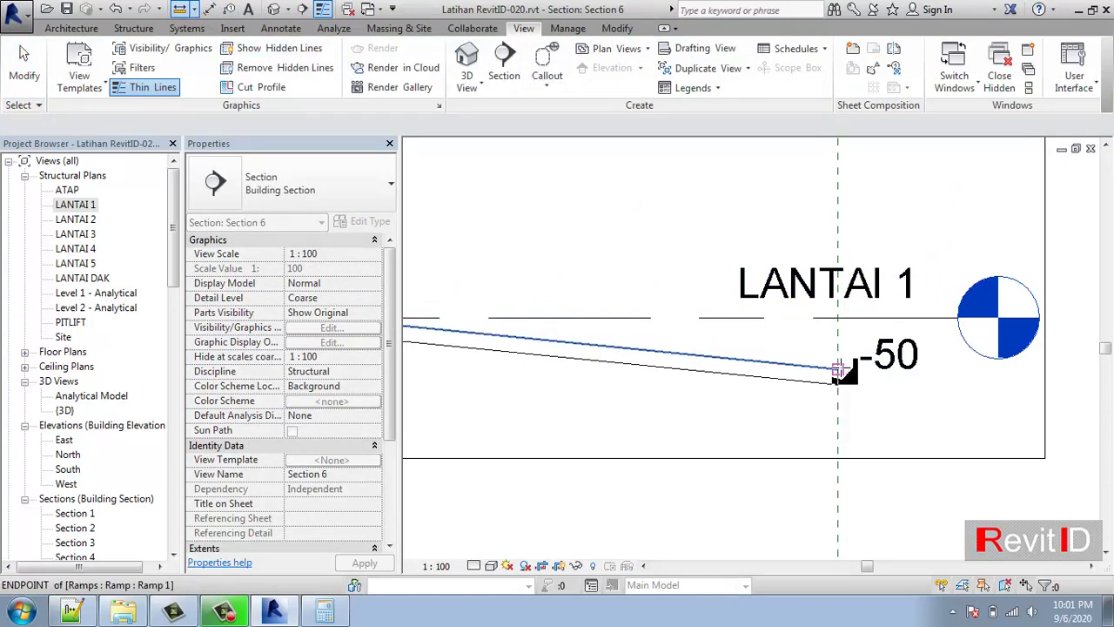
click(837, 374)
click(838, 319)
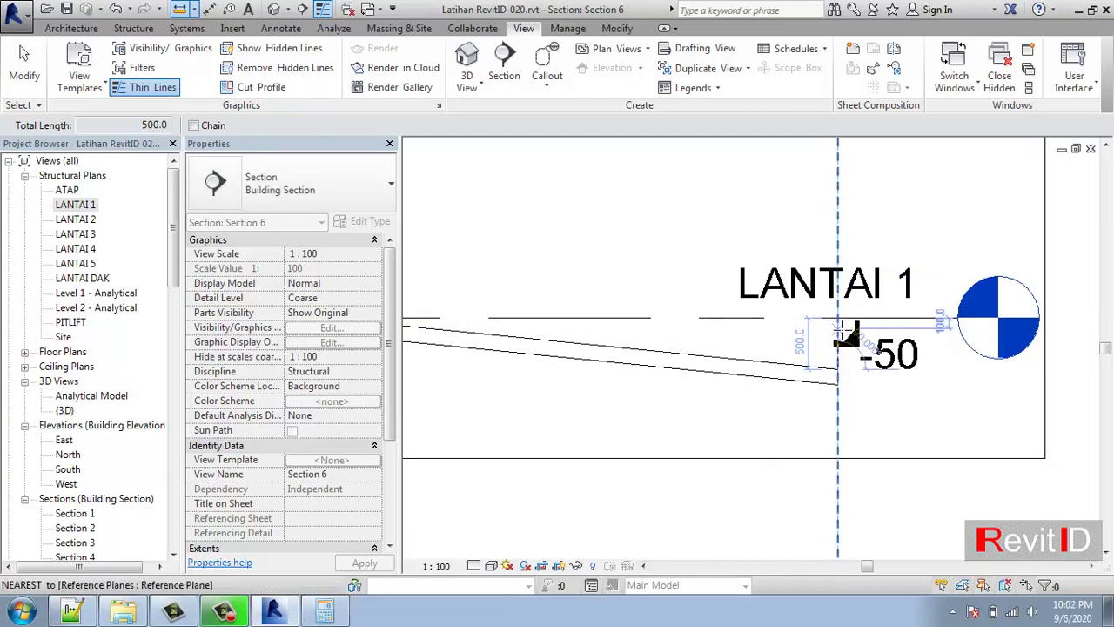
scroll(840, 335, down, 4)
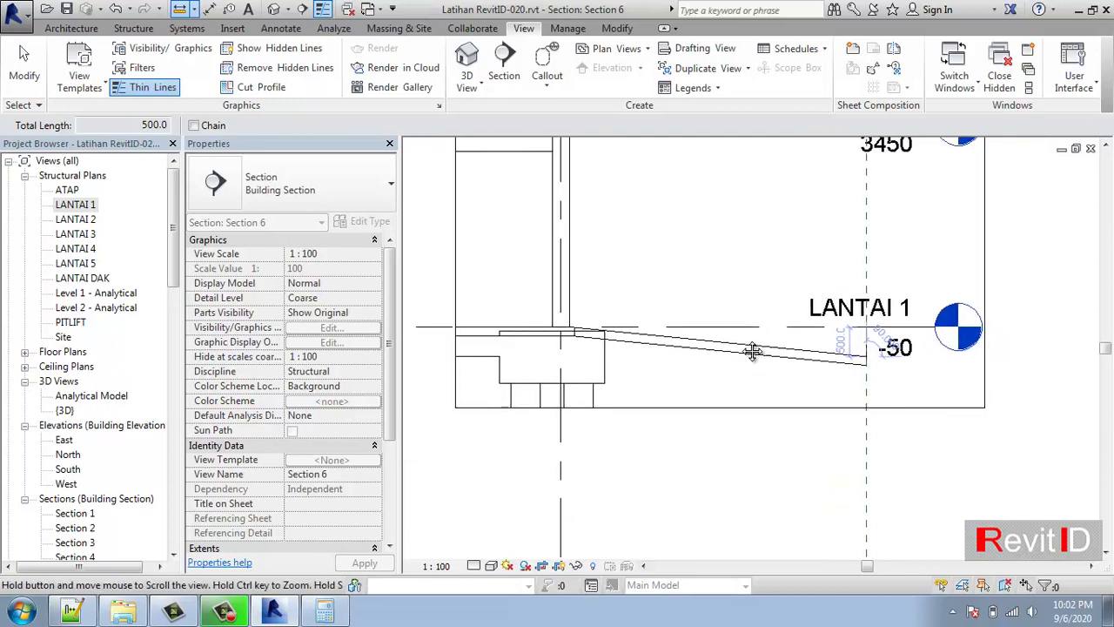
Review the ramp's base and top level constraints in section and try to remeasure the drop at its low end
click(851, 357)
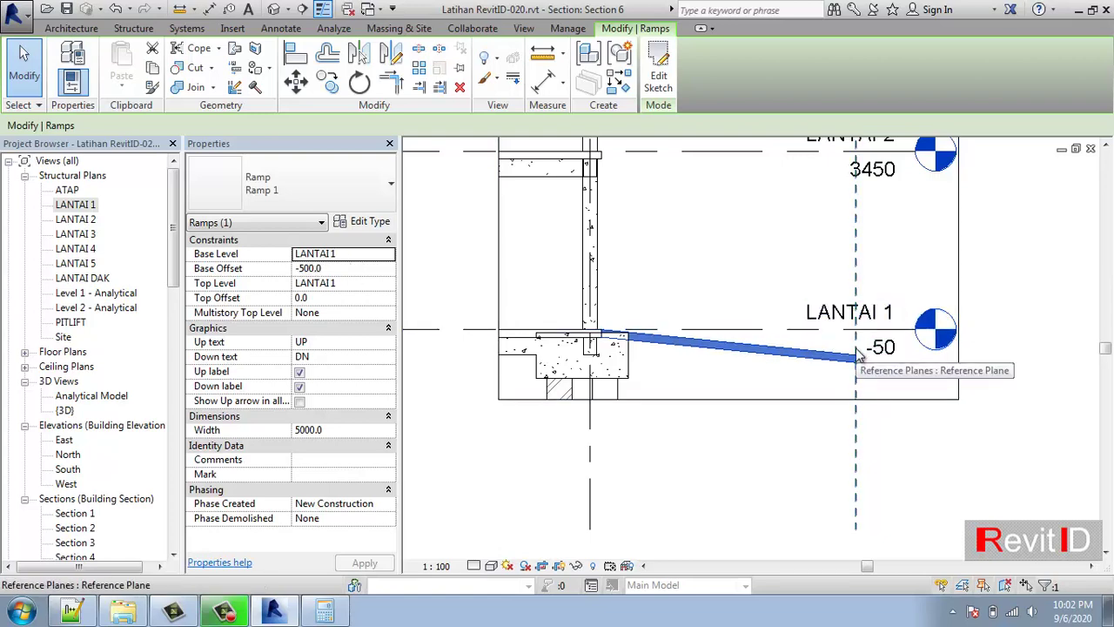
key(Escape)
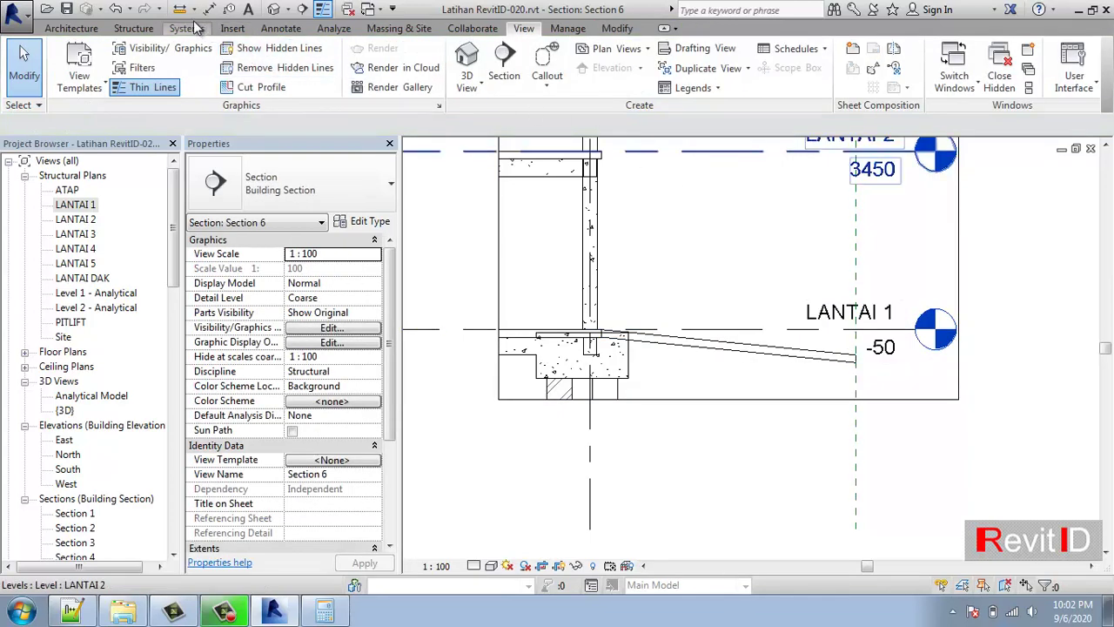
click(181, 9)
click(857, 352)
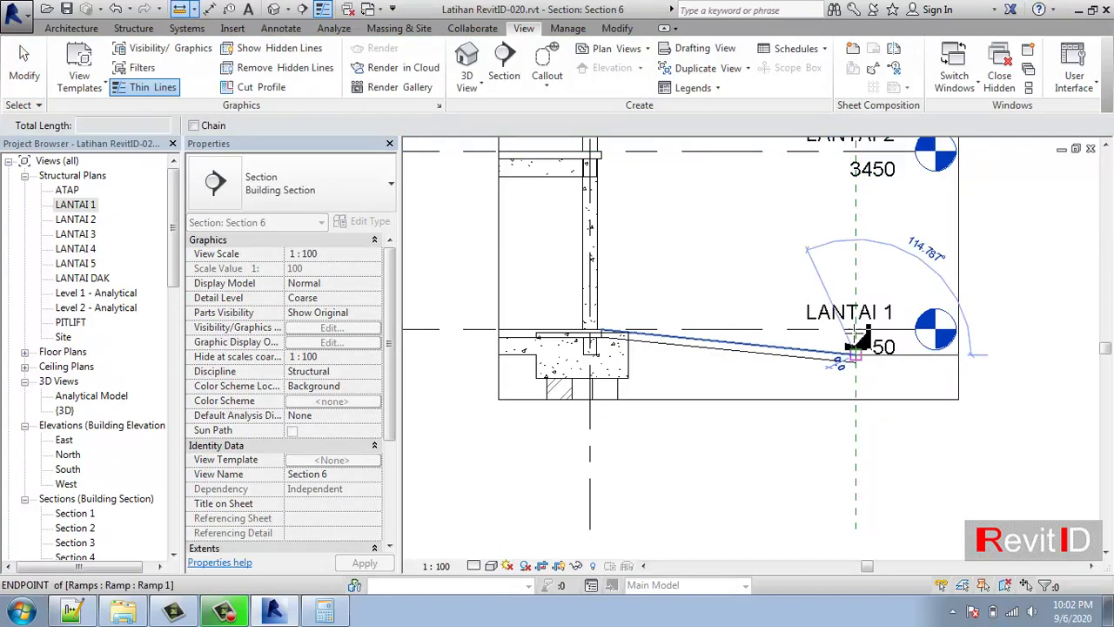
key(Escape)
key(Escape)
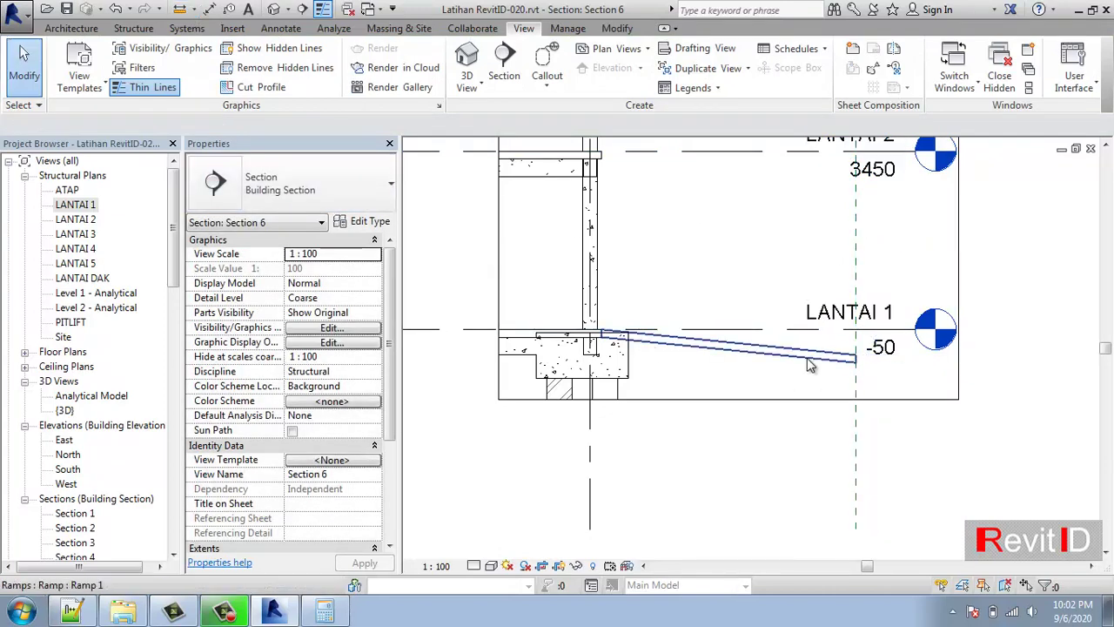
click(809, 353)
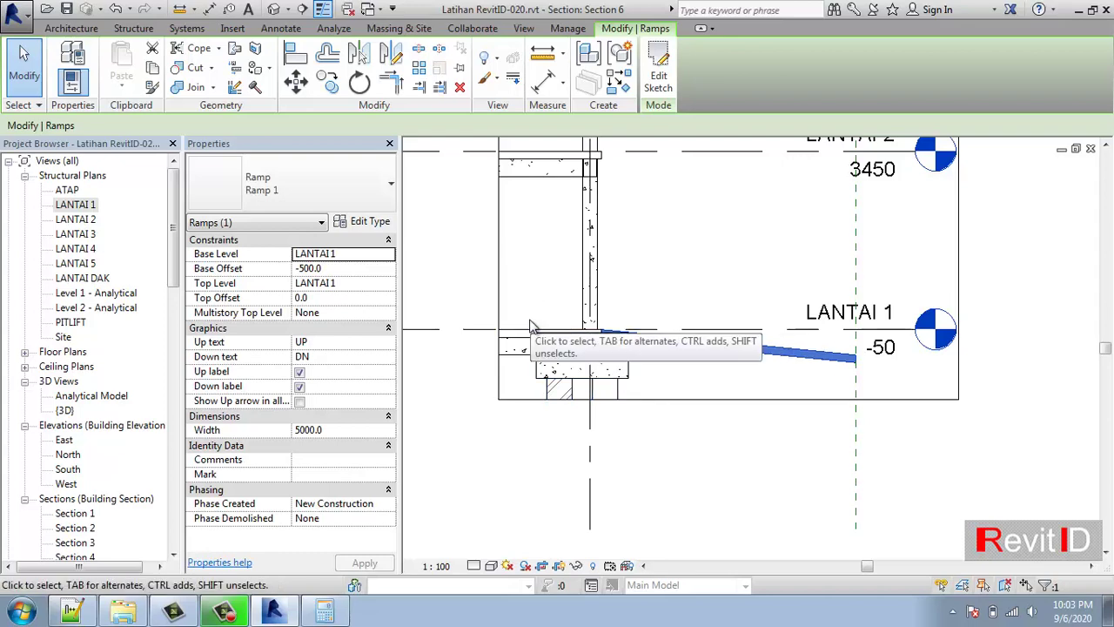
click(884, 377)
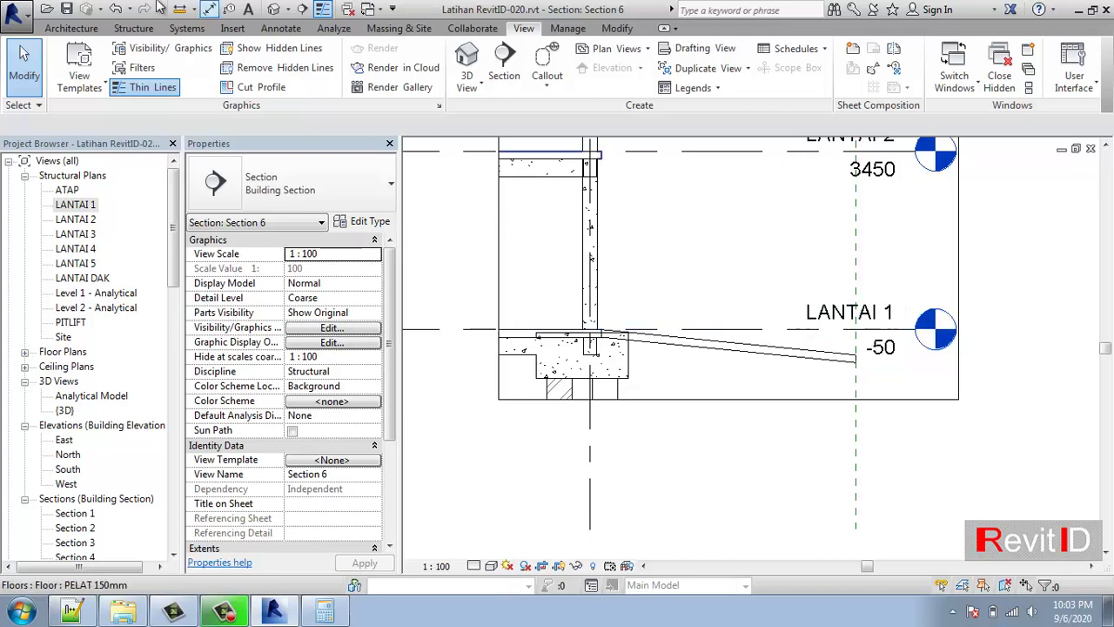
Examine the ramp's type properties, including thickness, maximum incline length, maximum slope and shape
click(806, 364)
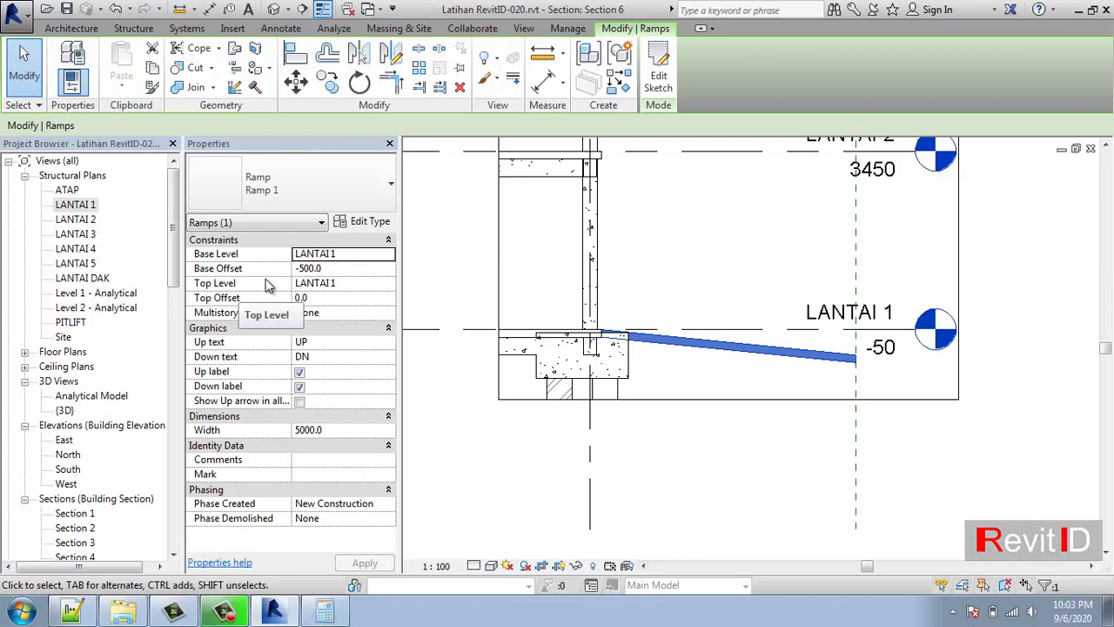
click(363, 221)
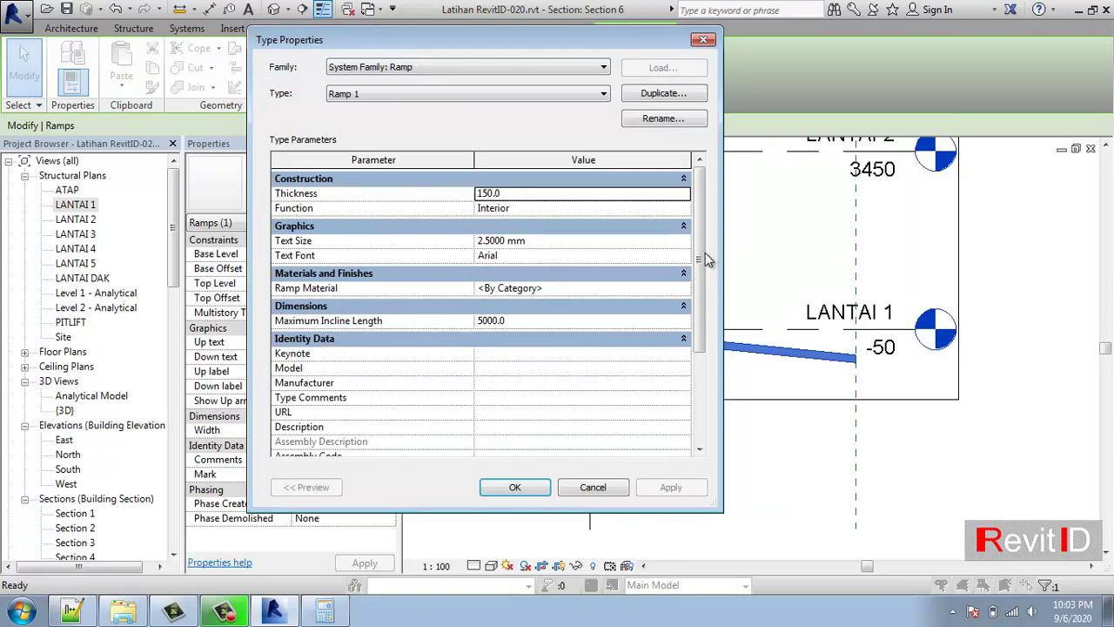
drag(701, 262, 698, 339)
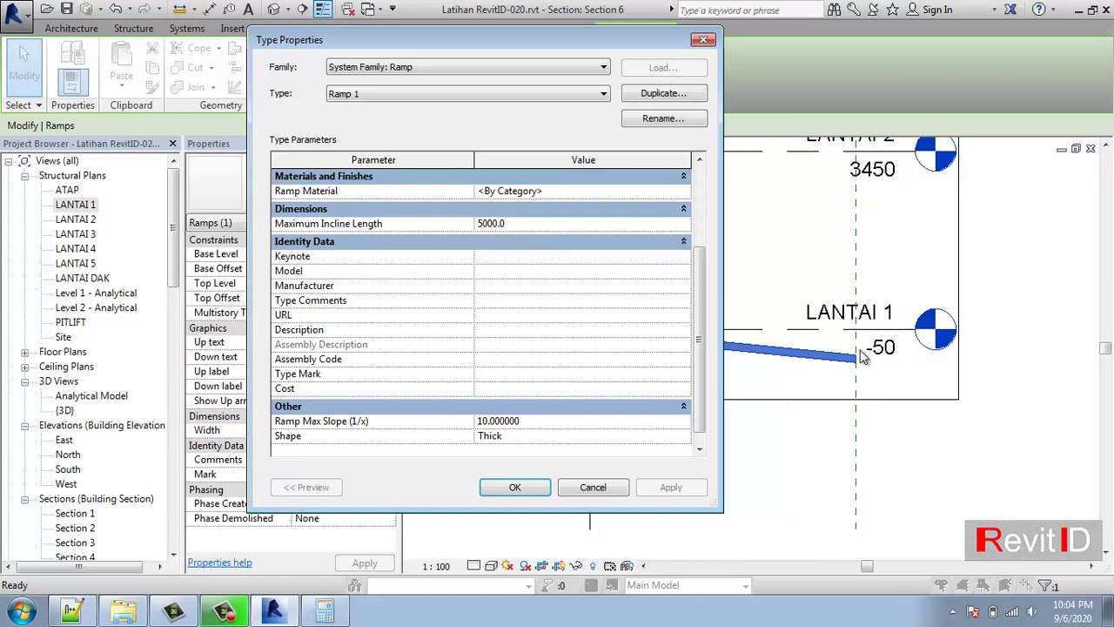
click(546, 492)
scroll(789, 391, down, 4)
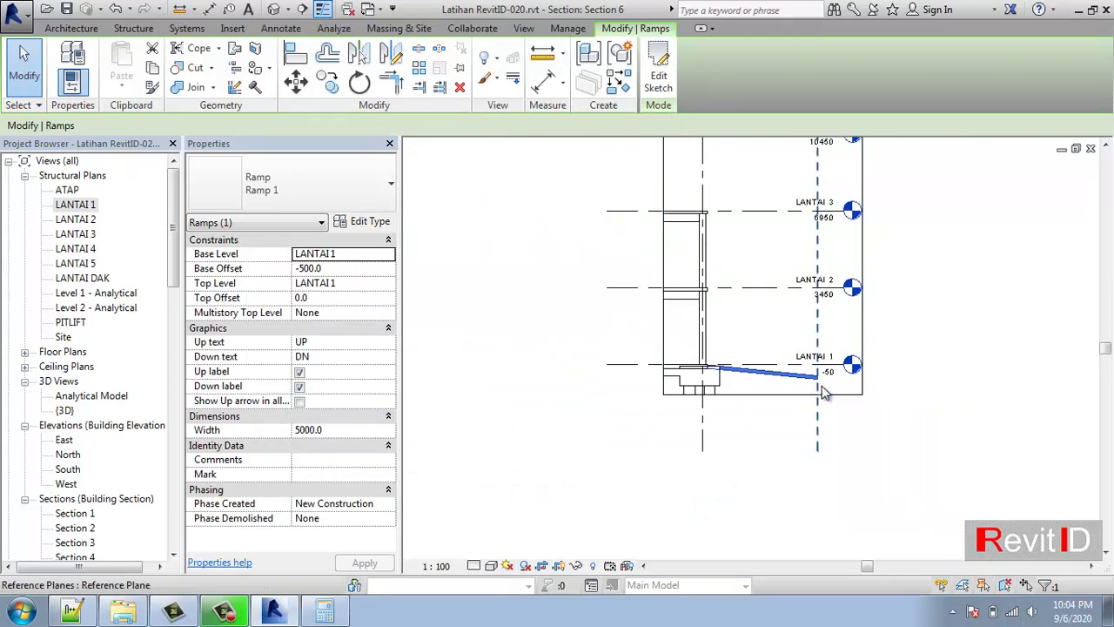
key(Escape)
Return to the 3D view and examine the whole building together with the entrance ramp
scroll(770, 387, down, 3)
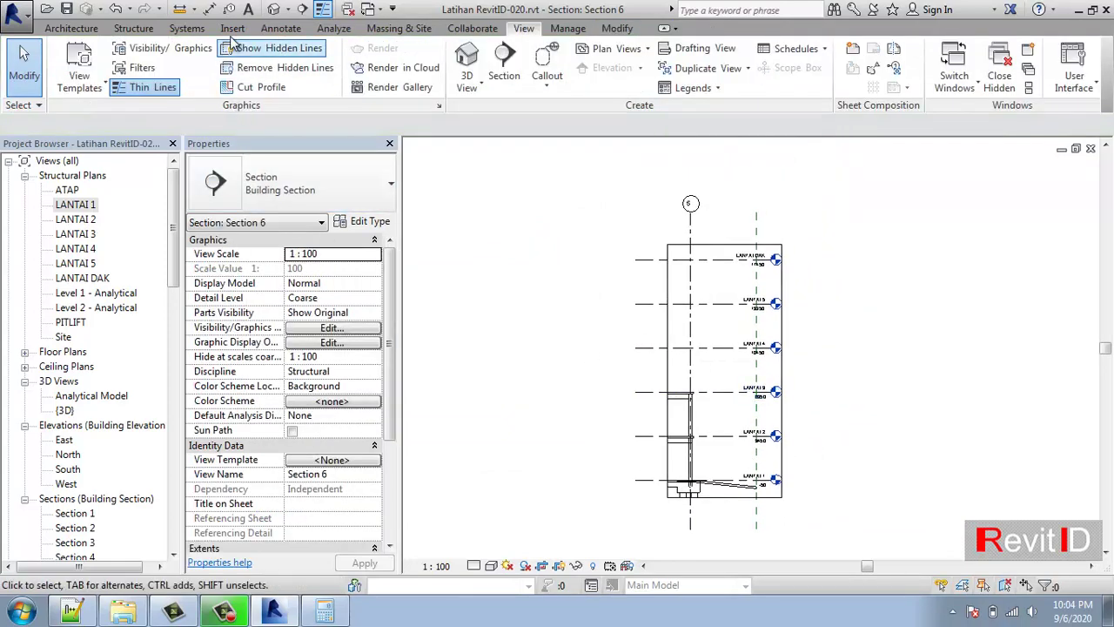
click(273, 9)
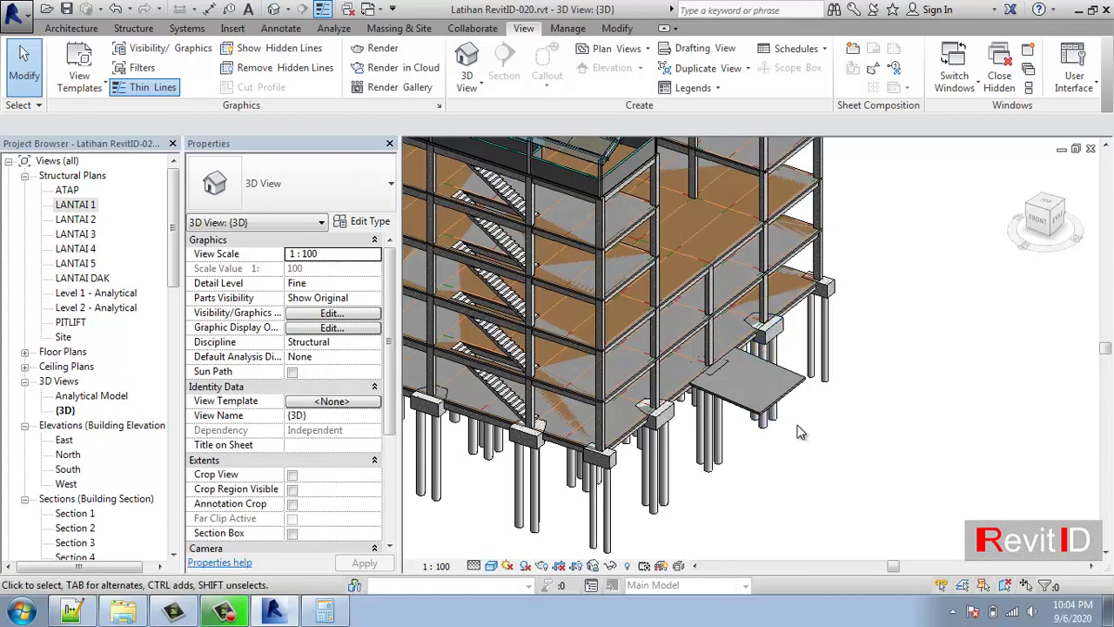
shift+middle_drag(898, 447, 918, 461)
scroll(782, 420, down, 3)
scroll(782, 419, up, 1)
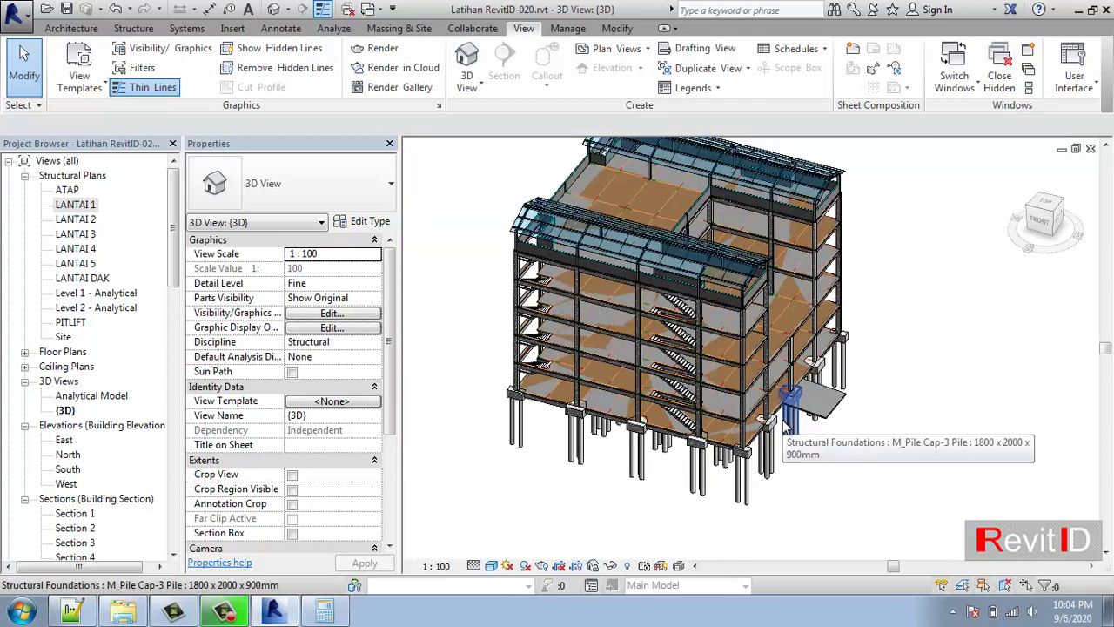